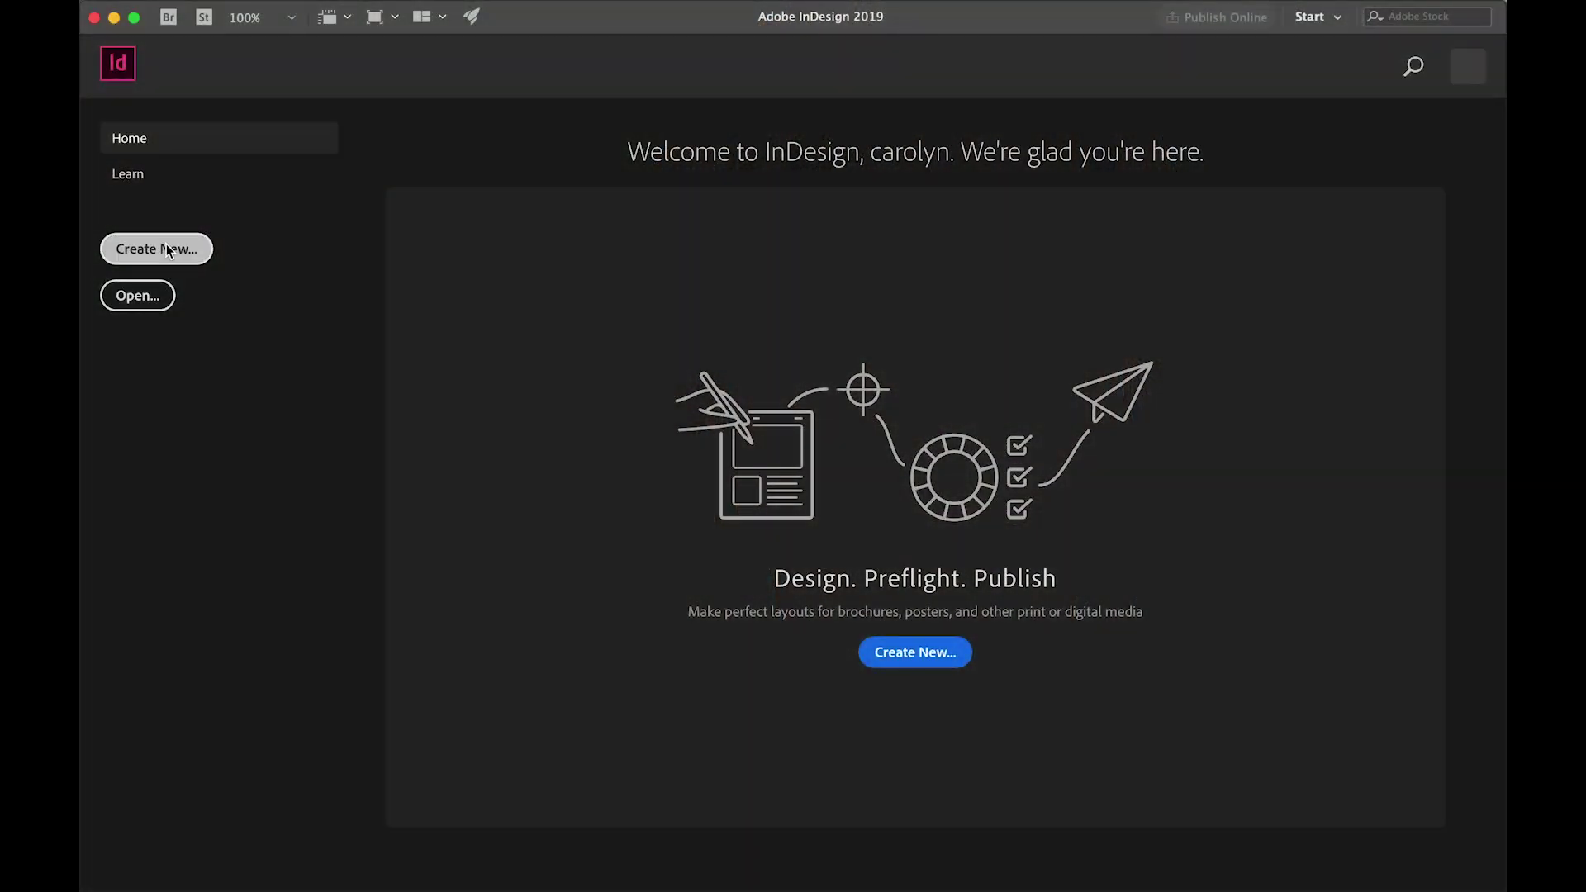
Step: Create a new one-page Letter document, 51p0 by 66p0, using the default preset
left_click(166, 250)
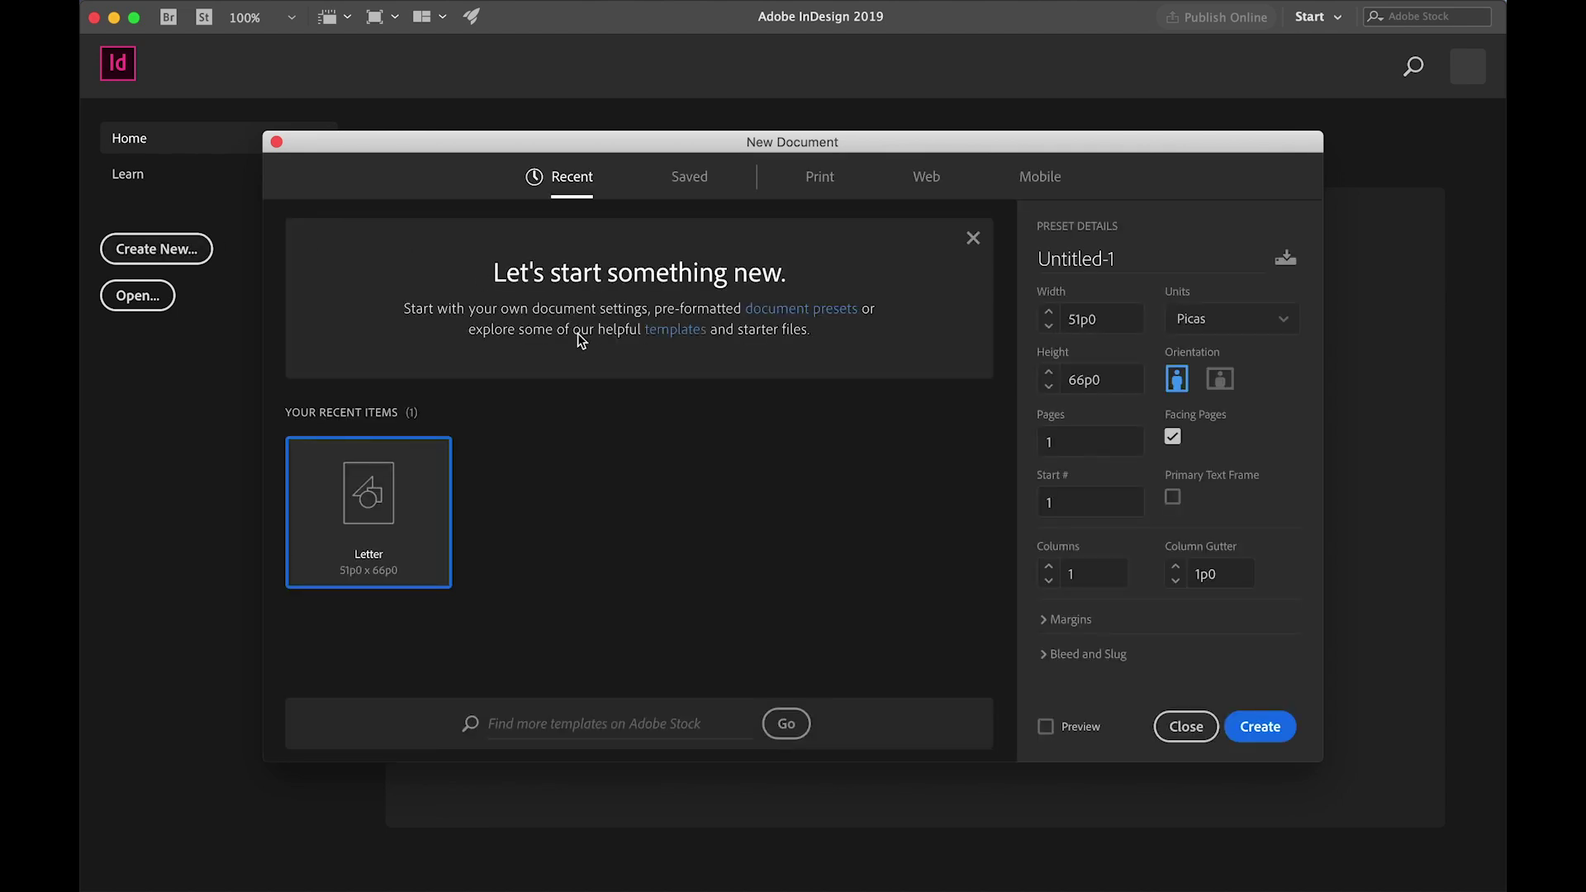
left_click(1256, 726)
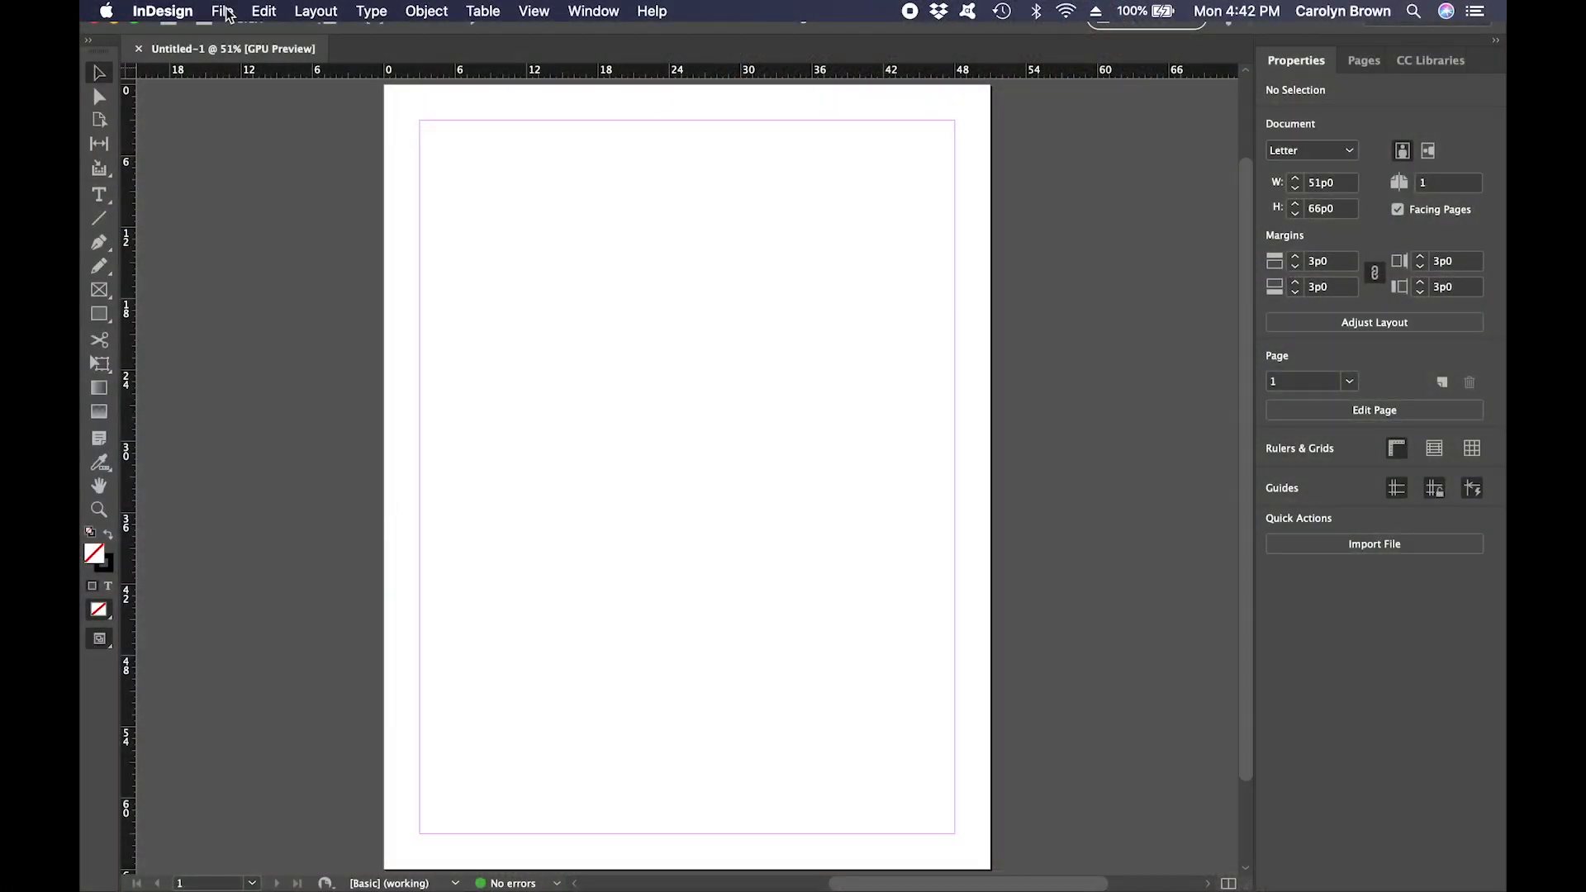
Step: Place drawing.jpg from the lesson_1 folder on the page at full size (46p8.25 by 31p3)
left_click(226, 12)
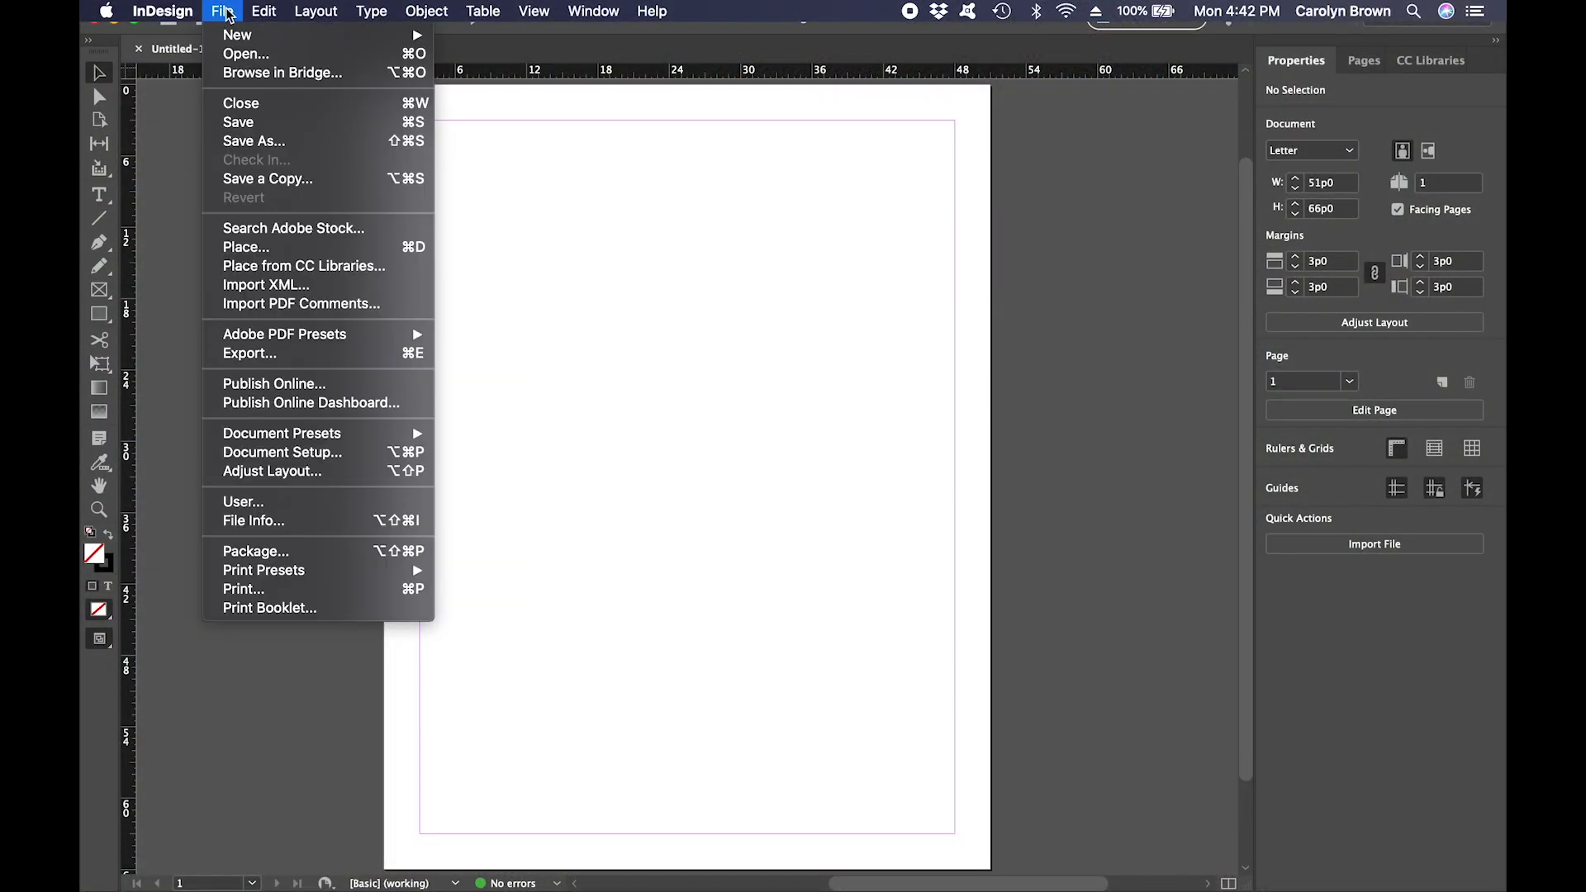
left_click(244, 248)
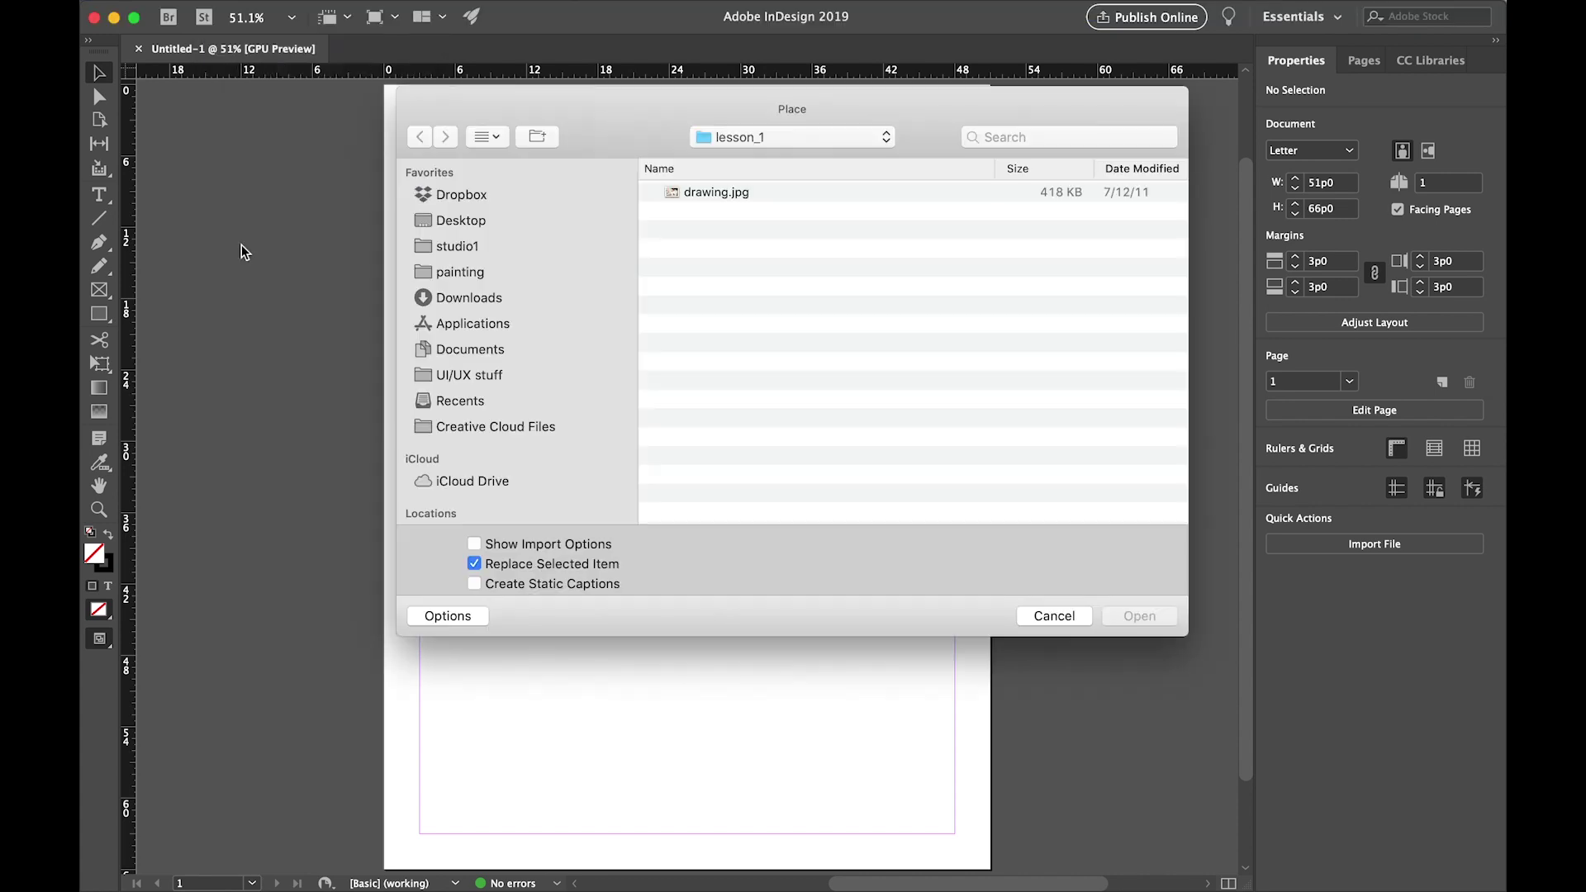
left_click(740, 196)
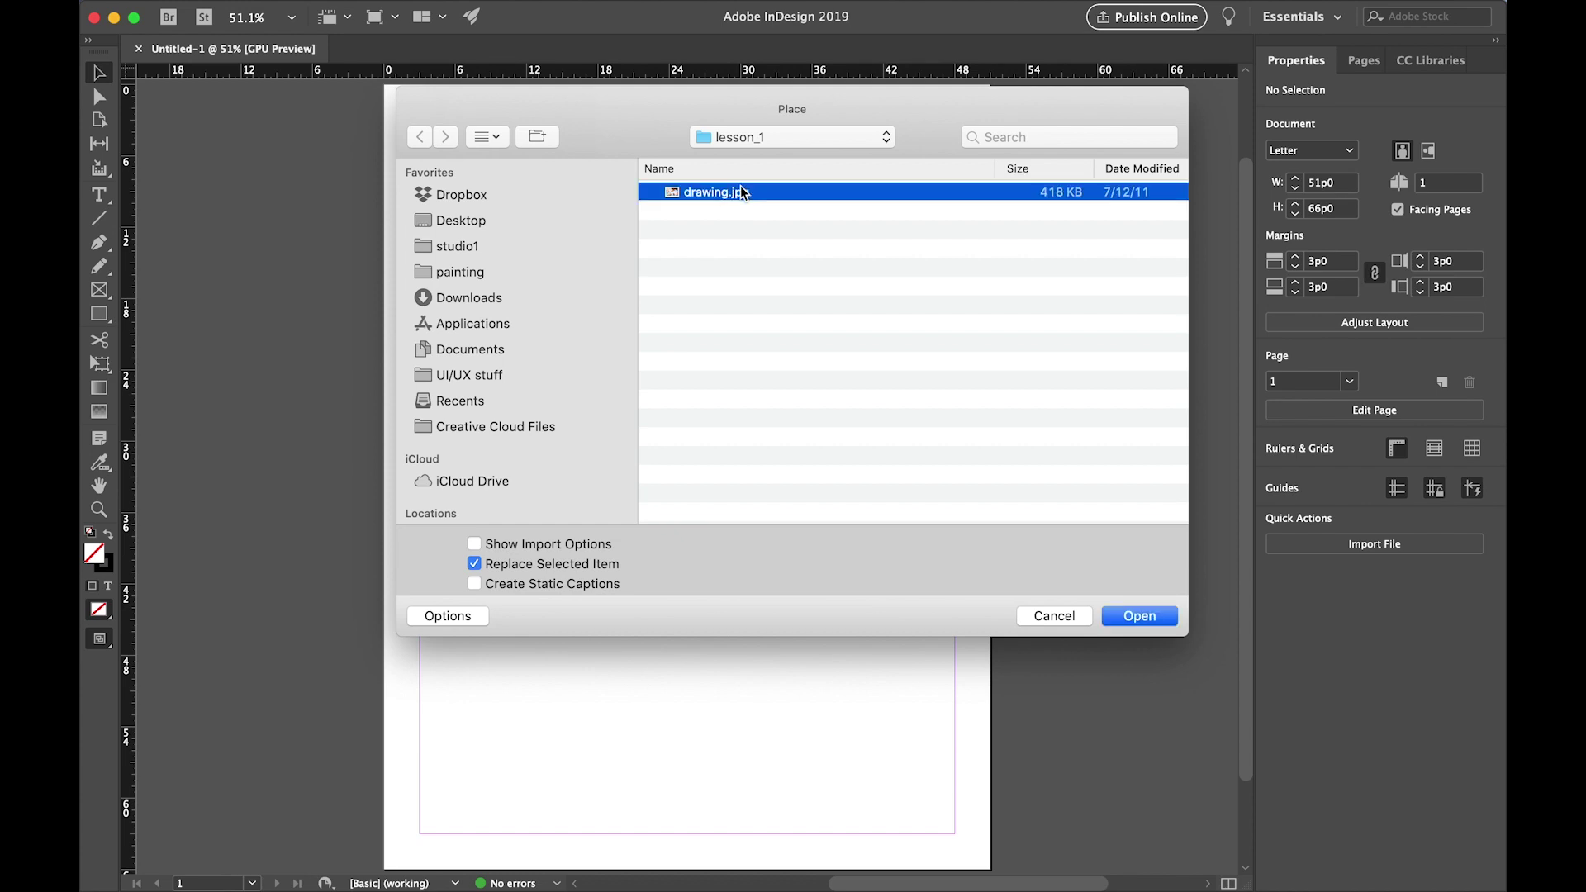
left_click(1140, 618)
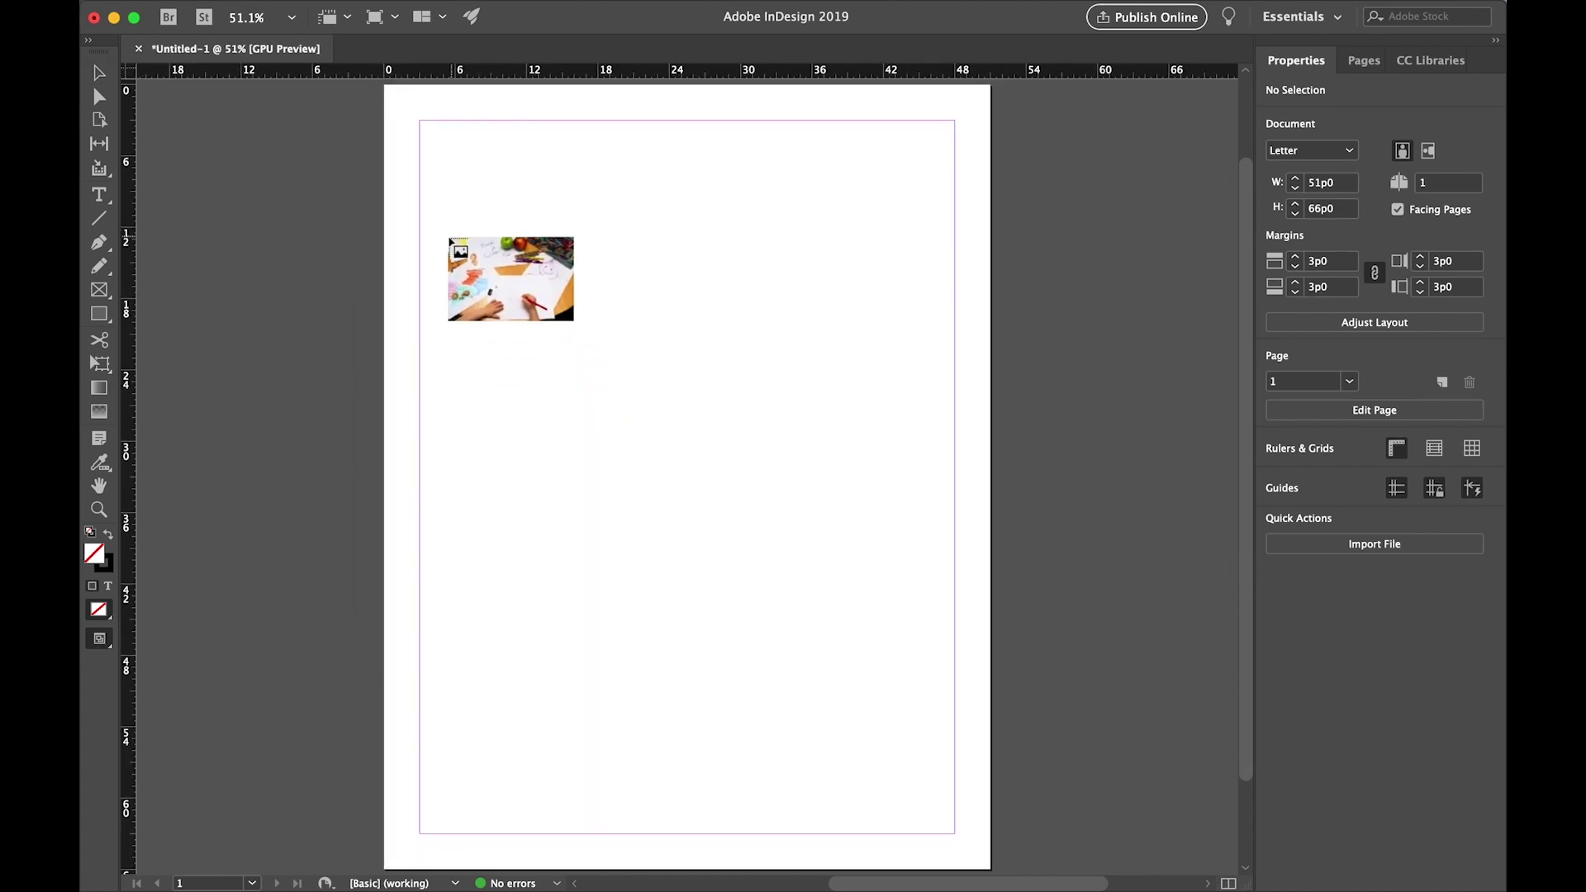
left_click(431, 273)
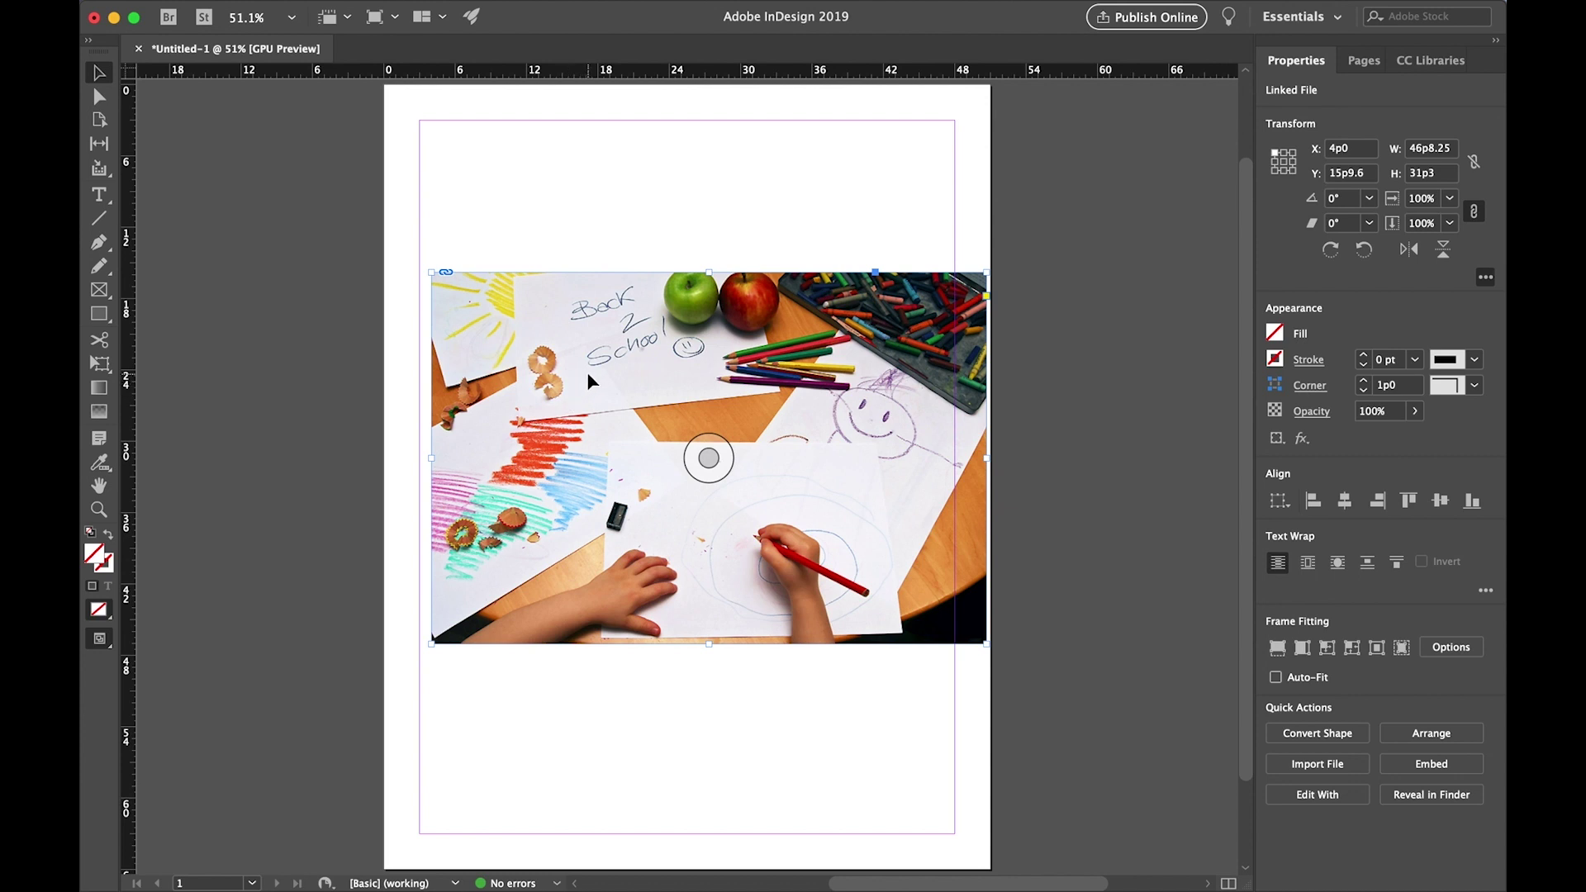
Step: Move the photo down-left and crop it to 29p9.45 by 23p4.8 around the drawing hand
left_click_drag(589, 381, 555, 489)
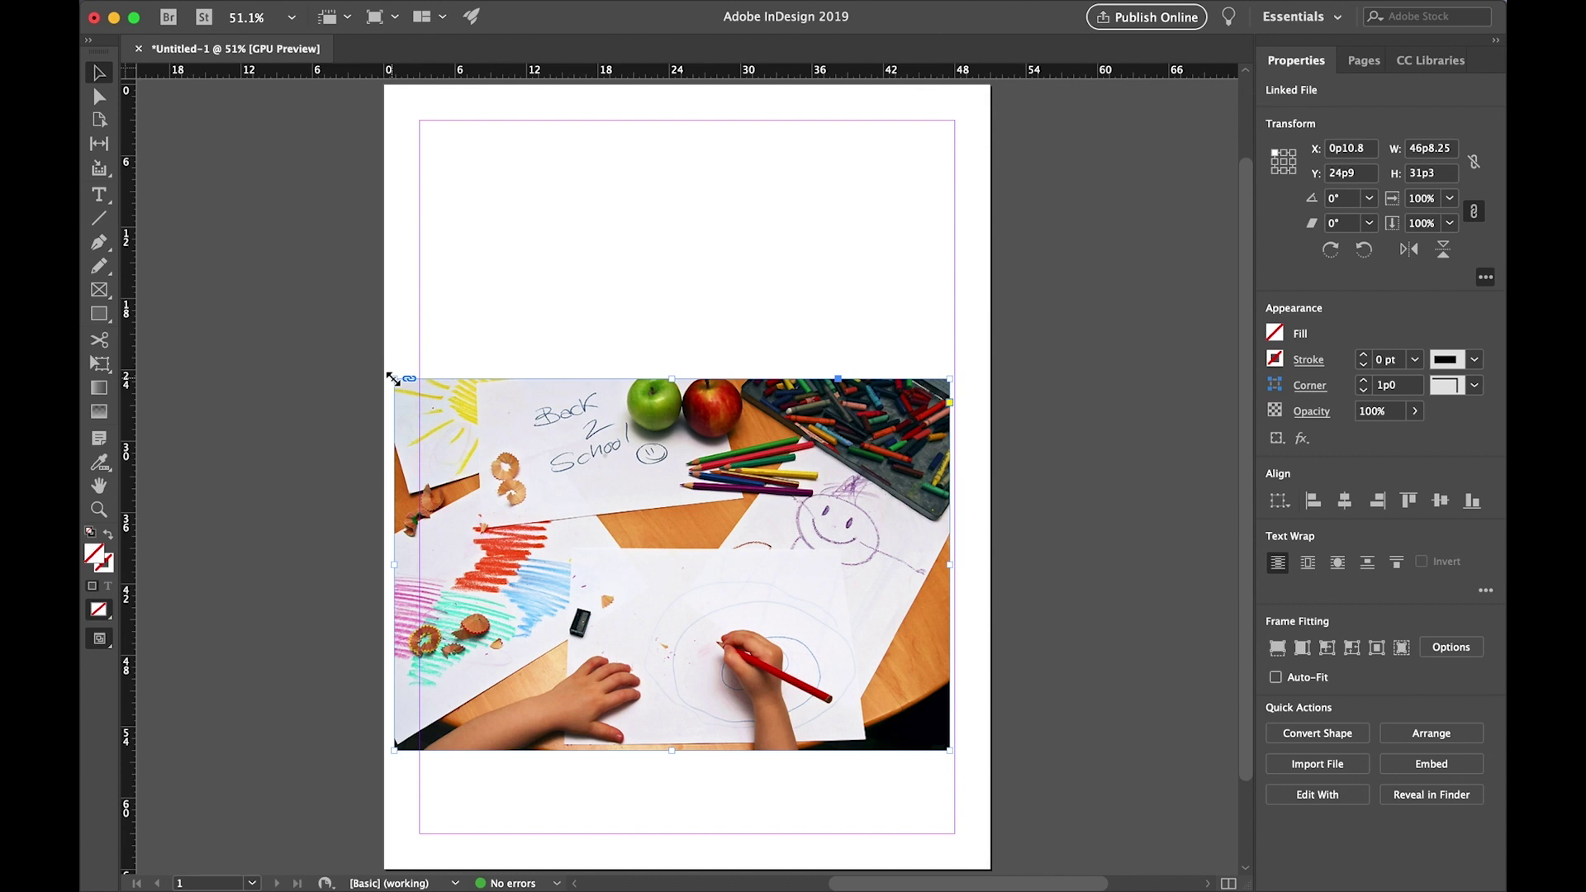
left_click_drag(392, 378, 596, 472)
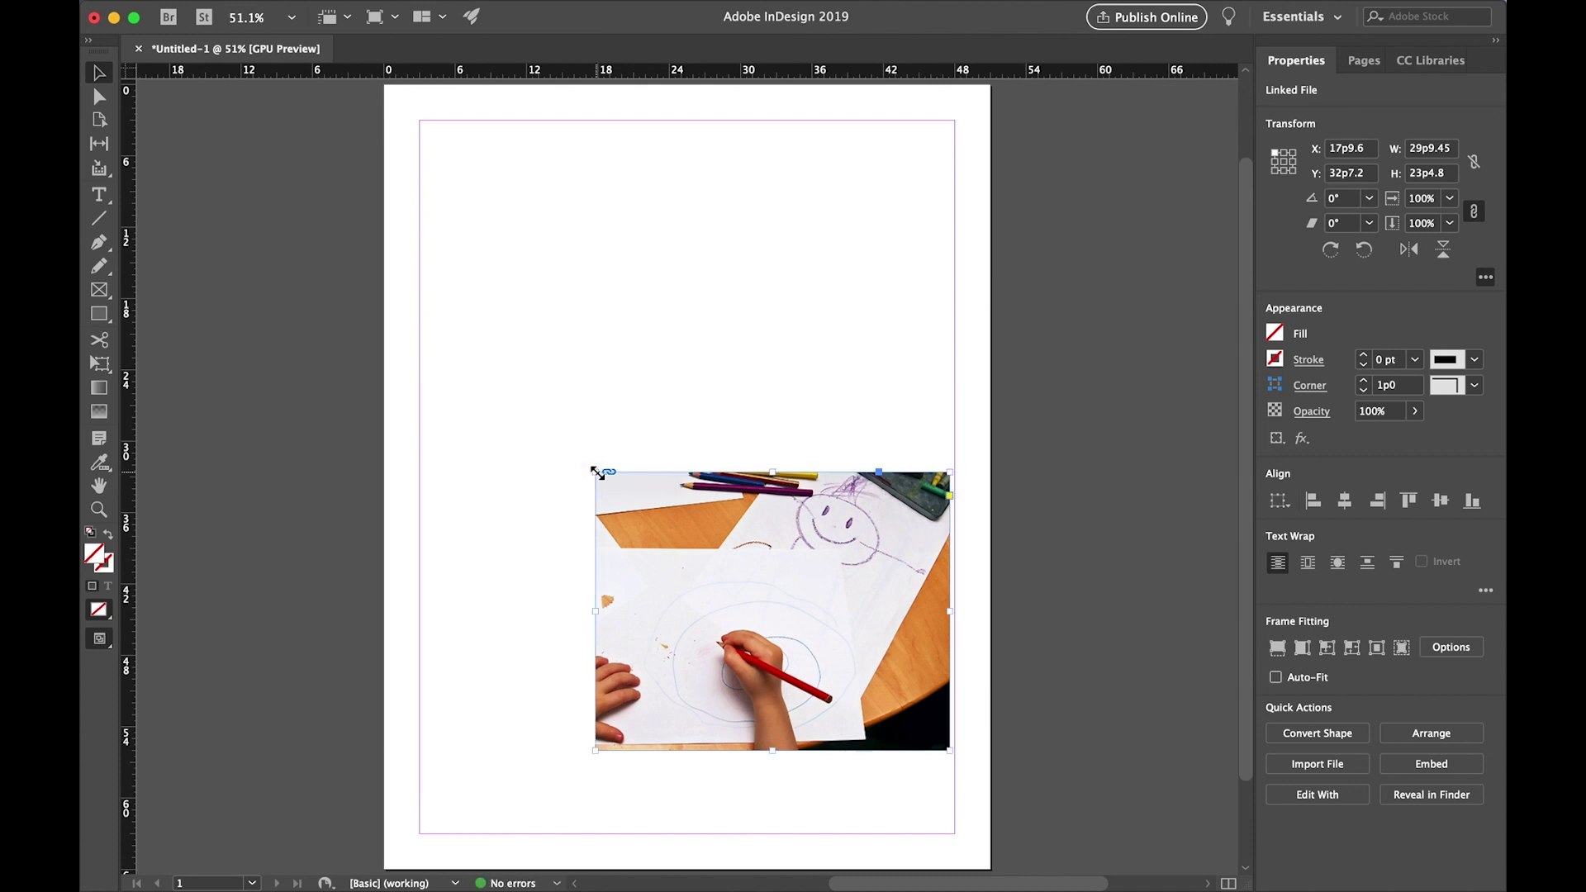
Step: Scale the cropped photo to 60% using the Transform Scale X field
left_click(1485, 277)
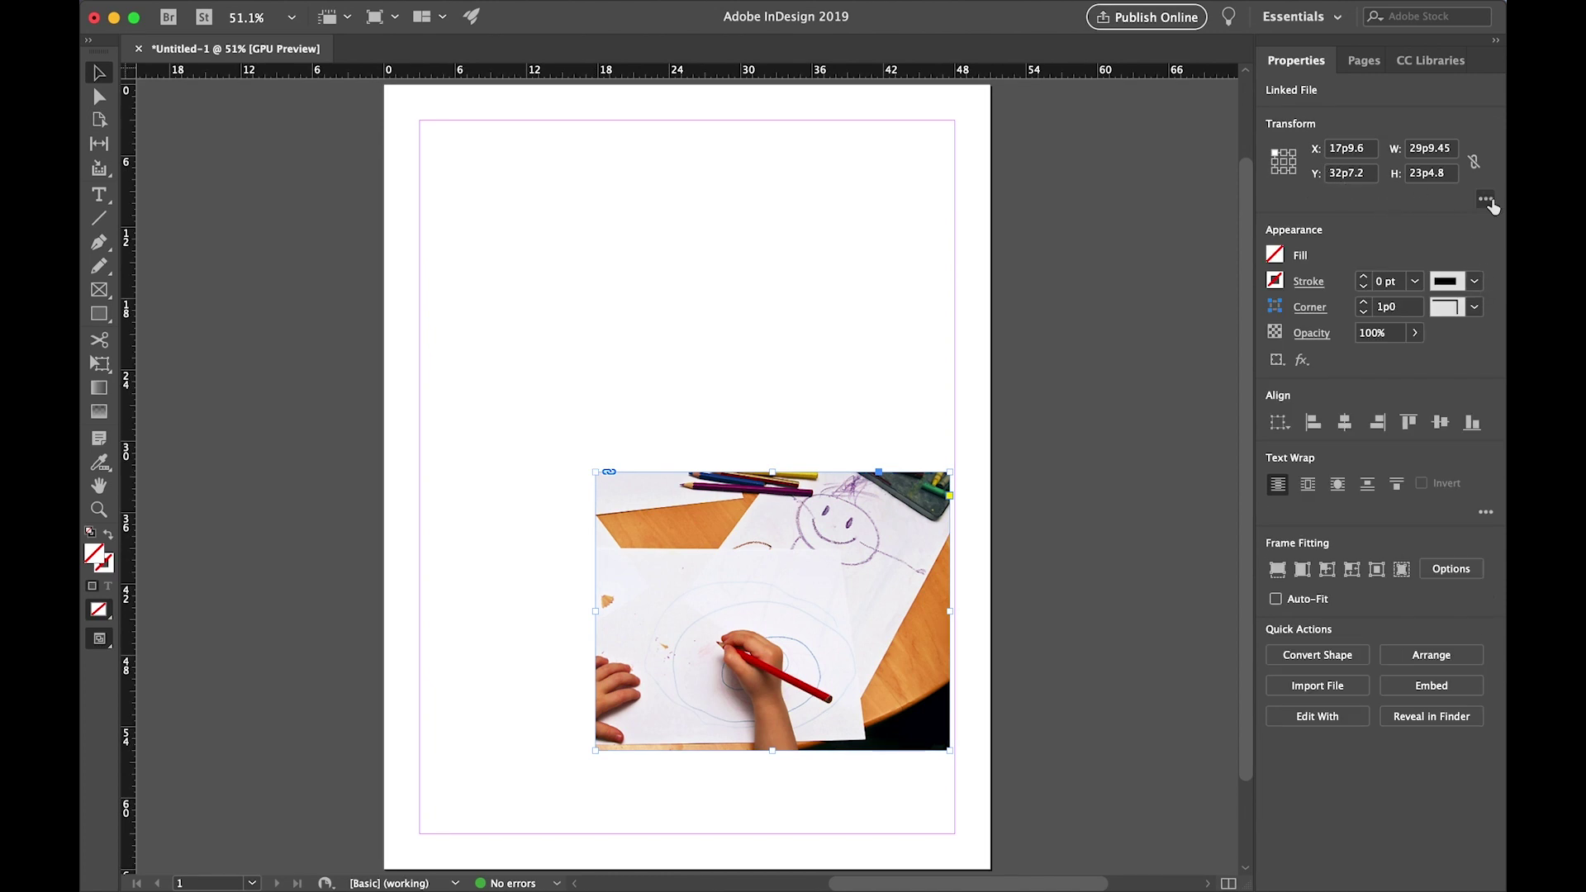
left_click(1485, 199)
left_click(1417, 200)
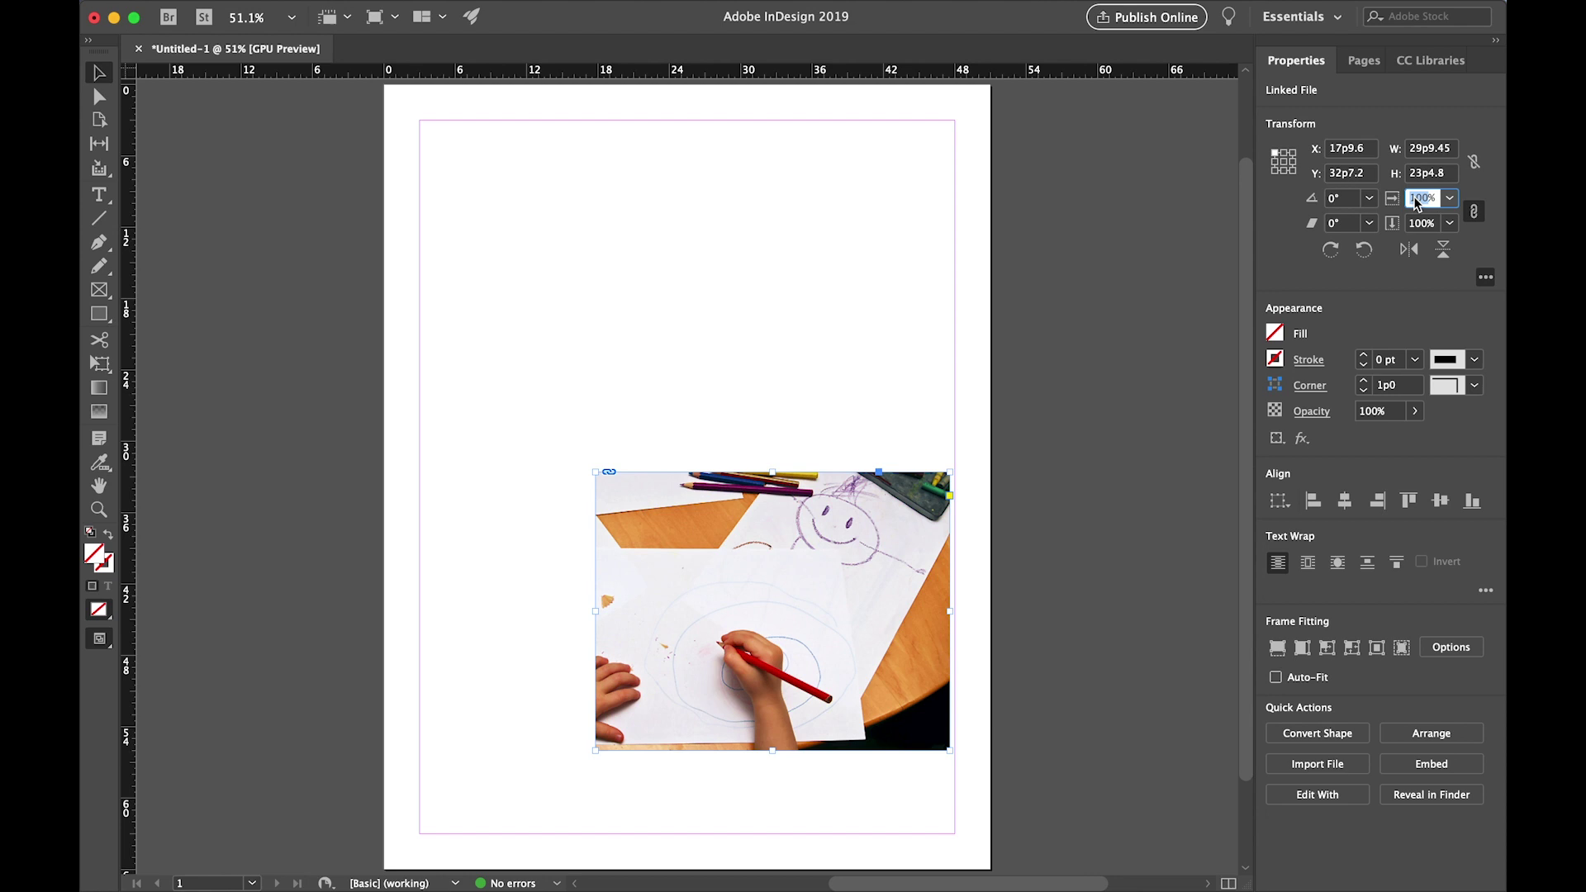
type("60")
key("Return")
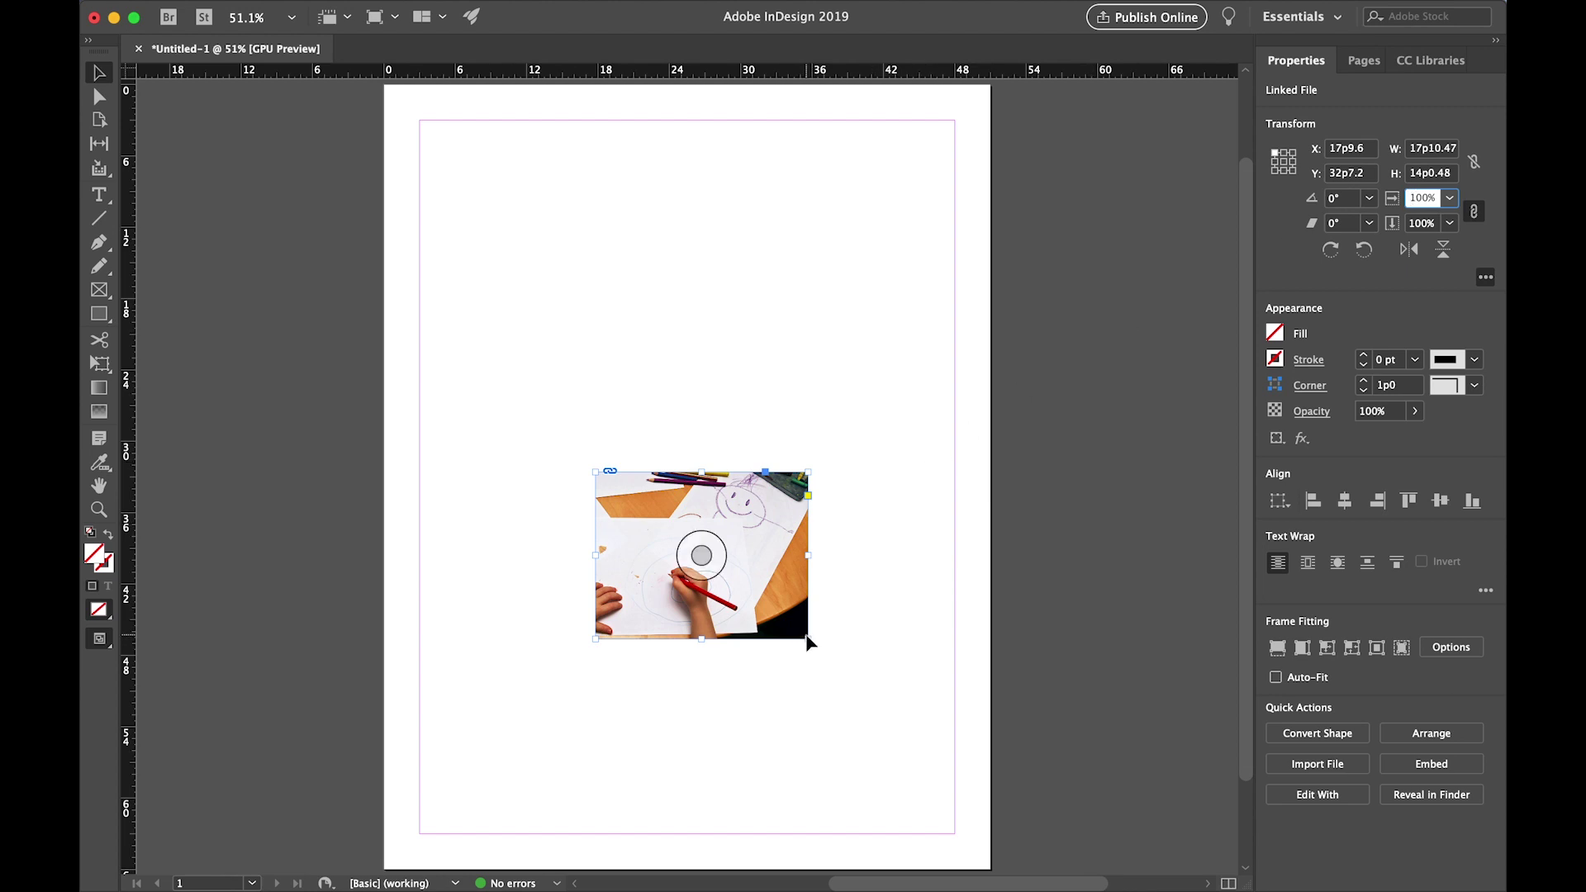
Step: Resize the frame to 32p6.816 by 25p0.546 so the whole shrunken photo shows
left_click_drag(808, 638, 878, 692)
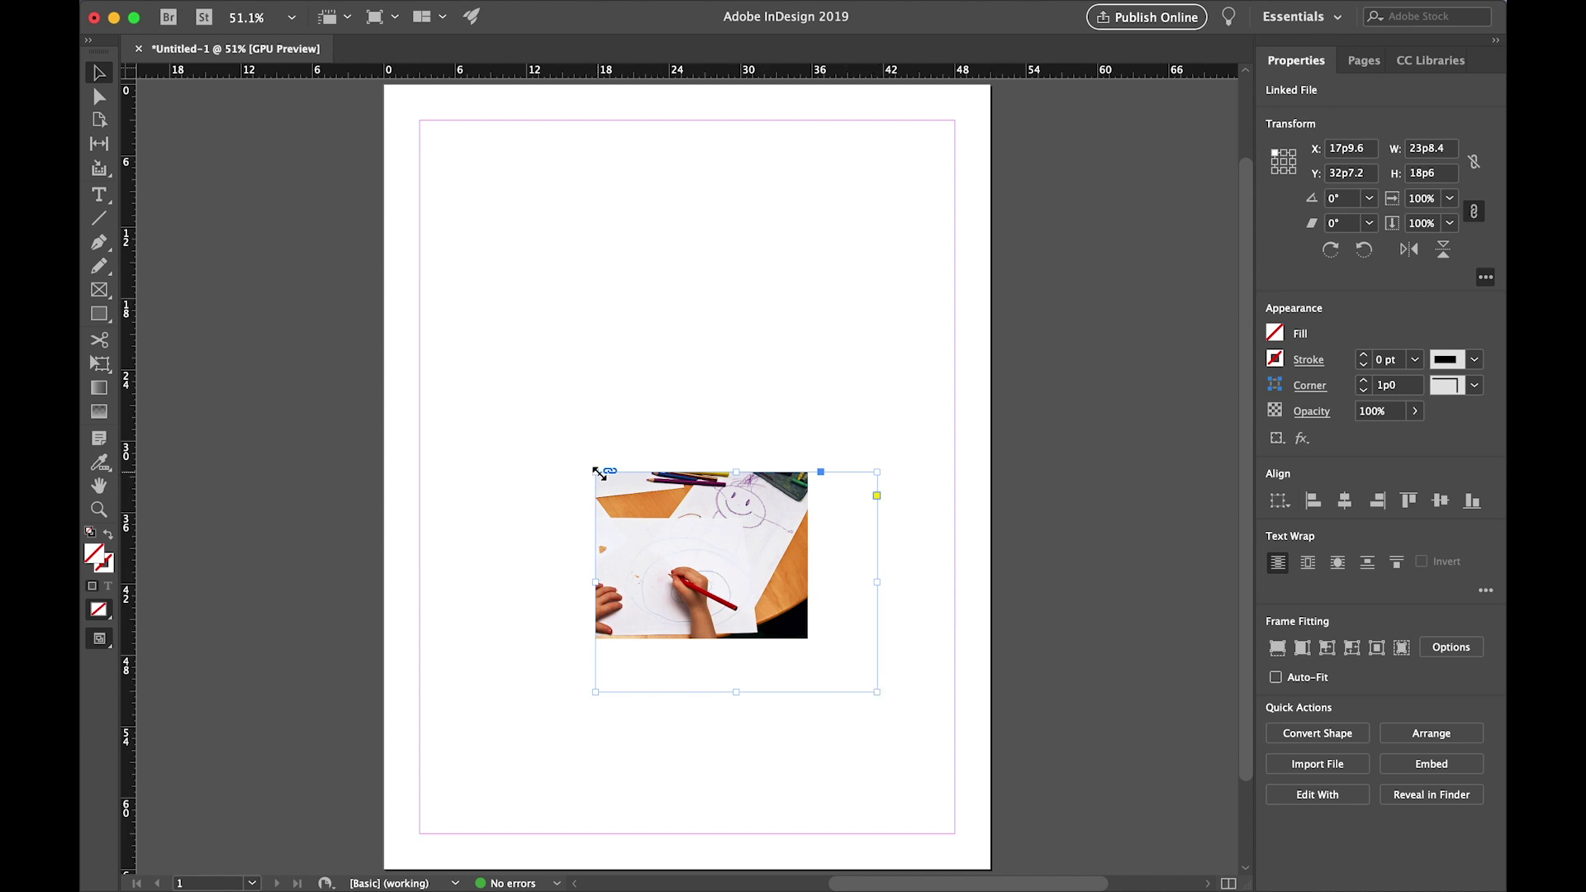
left_click_drag(597, 472, 441, 356)
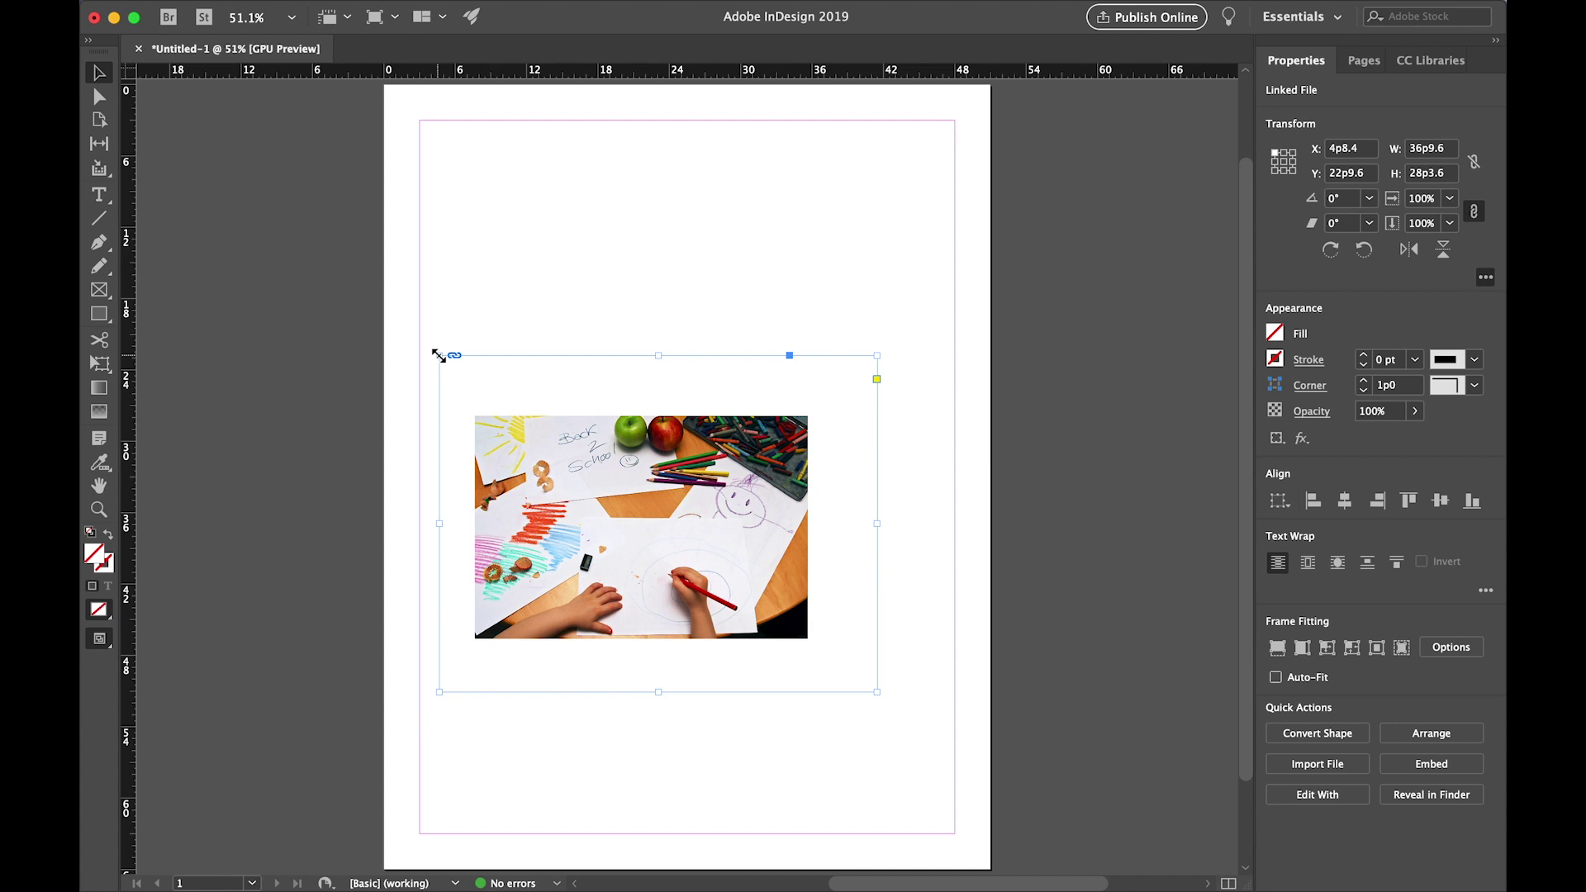
left_click_drag(439, 355, 501, 395)
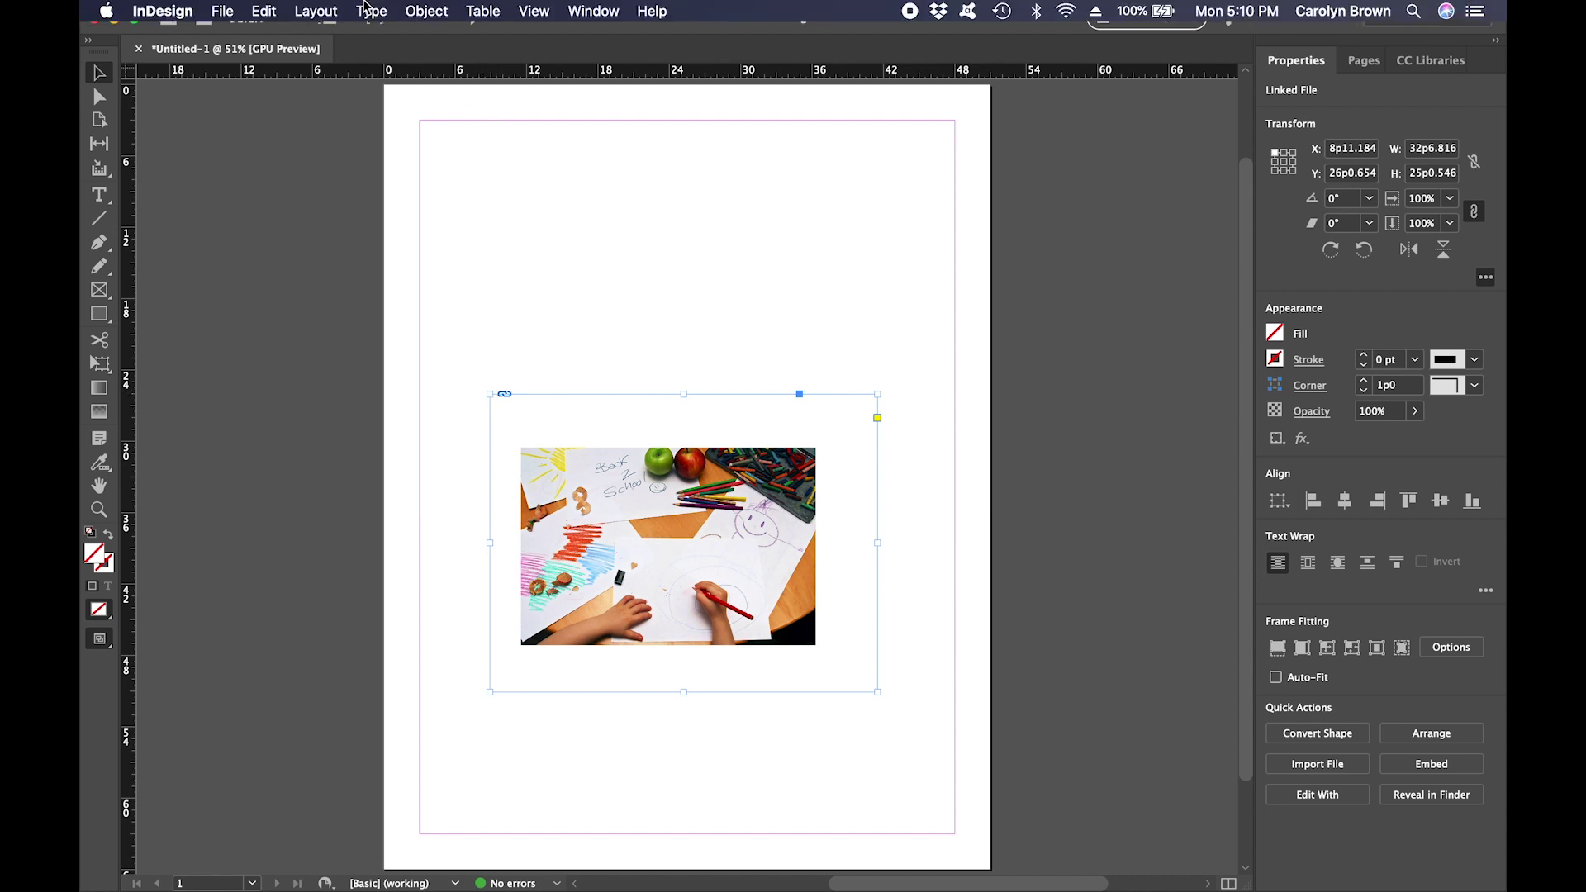
Step: Apply Fit Frame to Content so the frame wraps the full 46p8.25 by 31p3 image
left_click(421, 10)
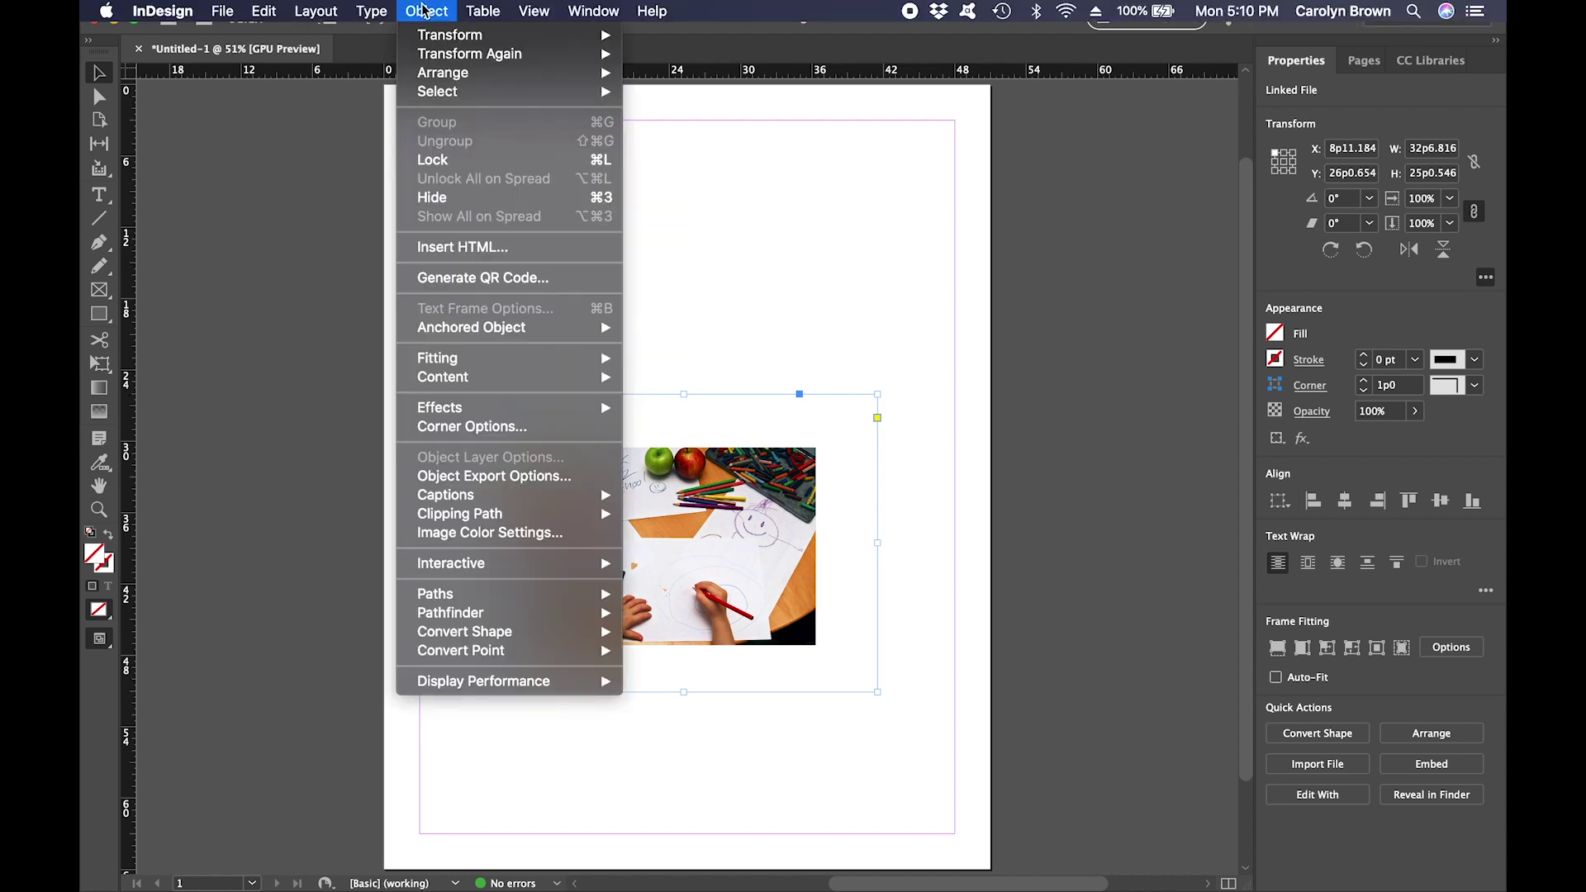
mouse_move(467, 358)
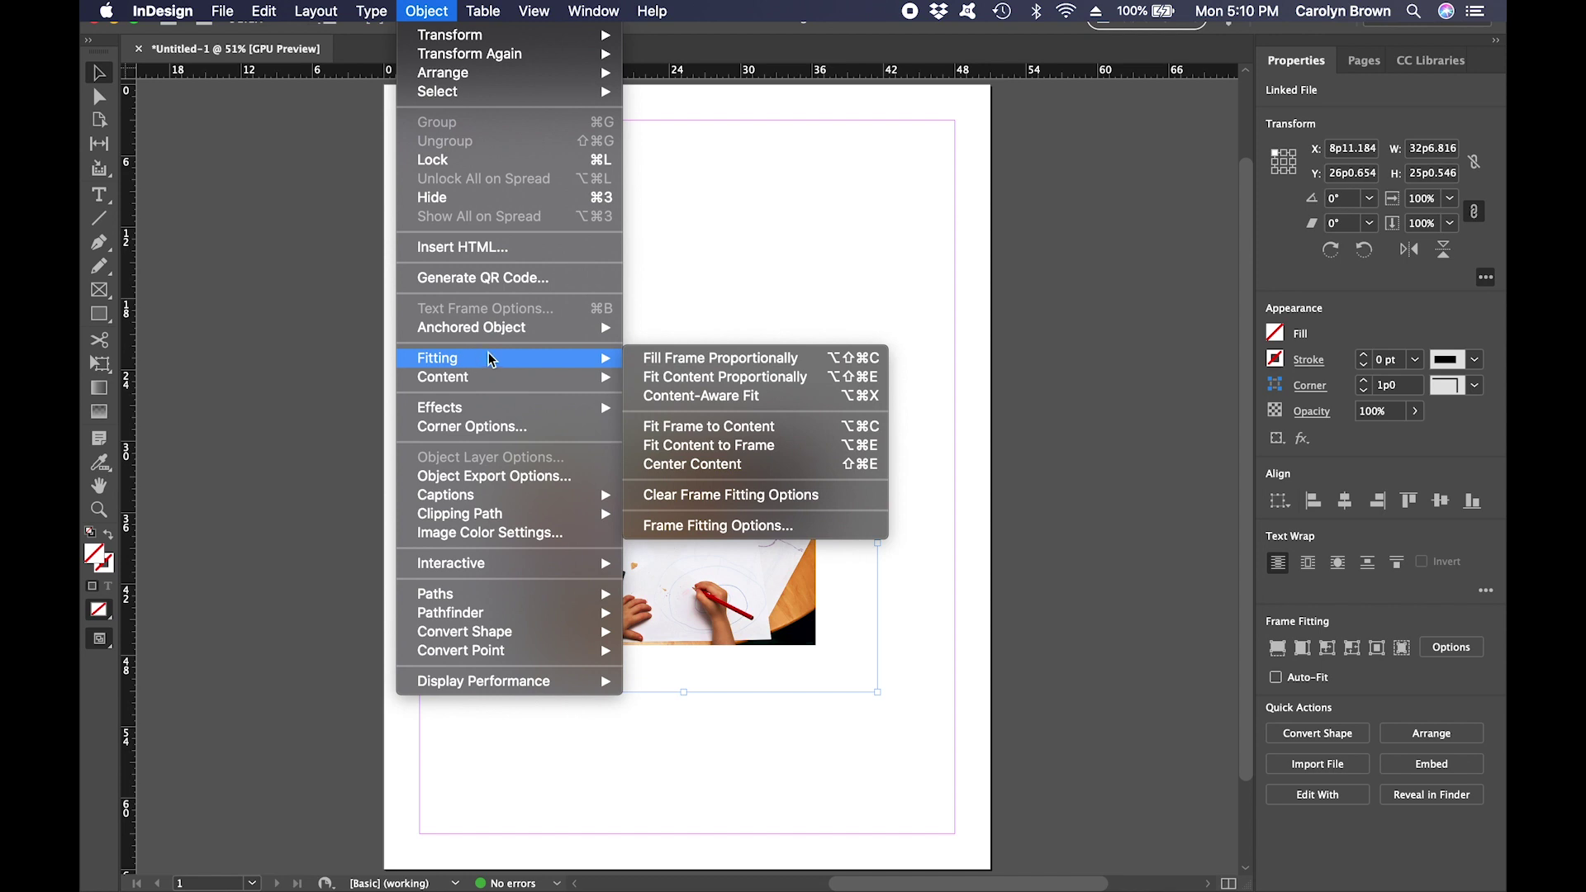
left_click(652, 428)
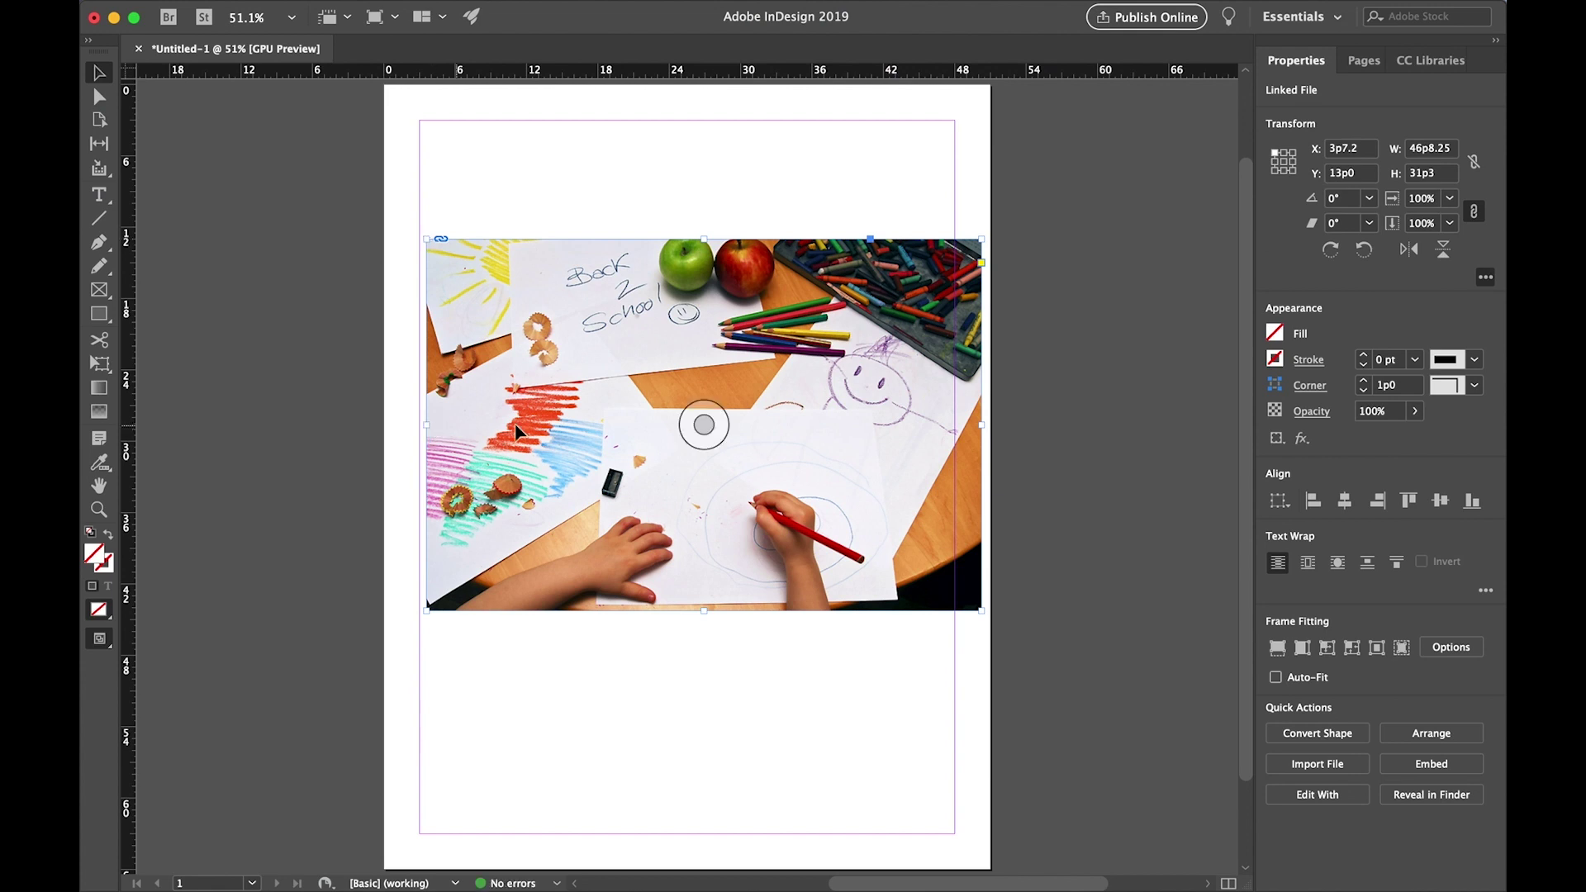
Step: Narrow the frame to 17p7.2 by 31p3 and slide the image left to show the apples
left_click_drag(981, 426, 637, 427)
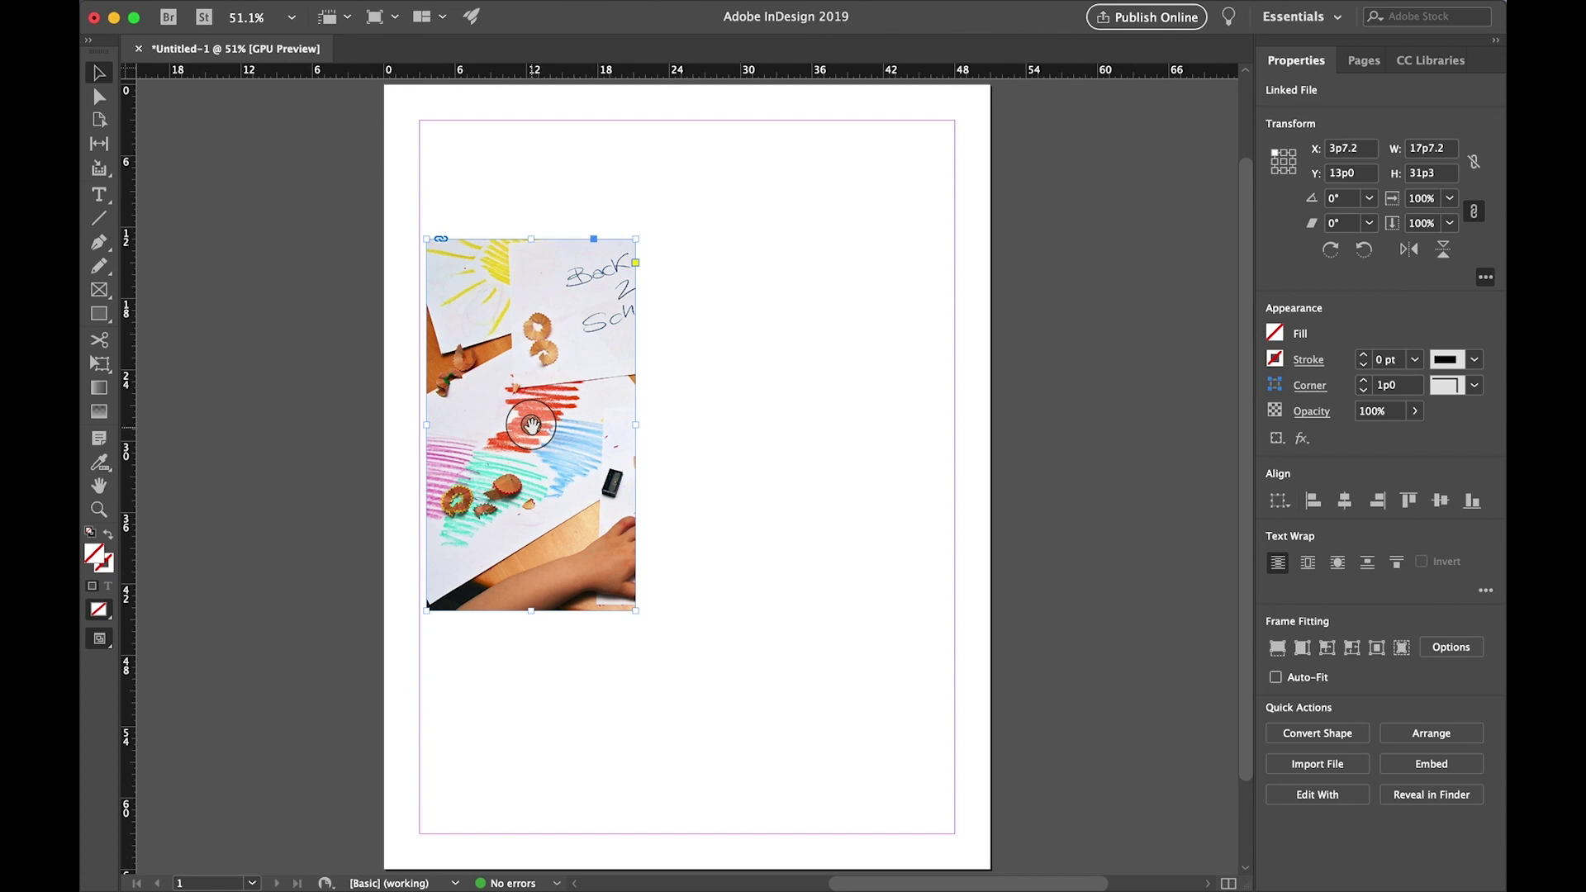
left_click_drag(531, 425, 373, 436)
key("Escape")
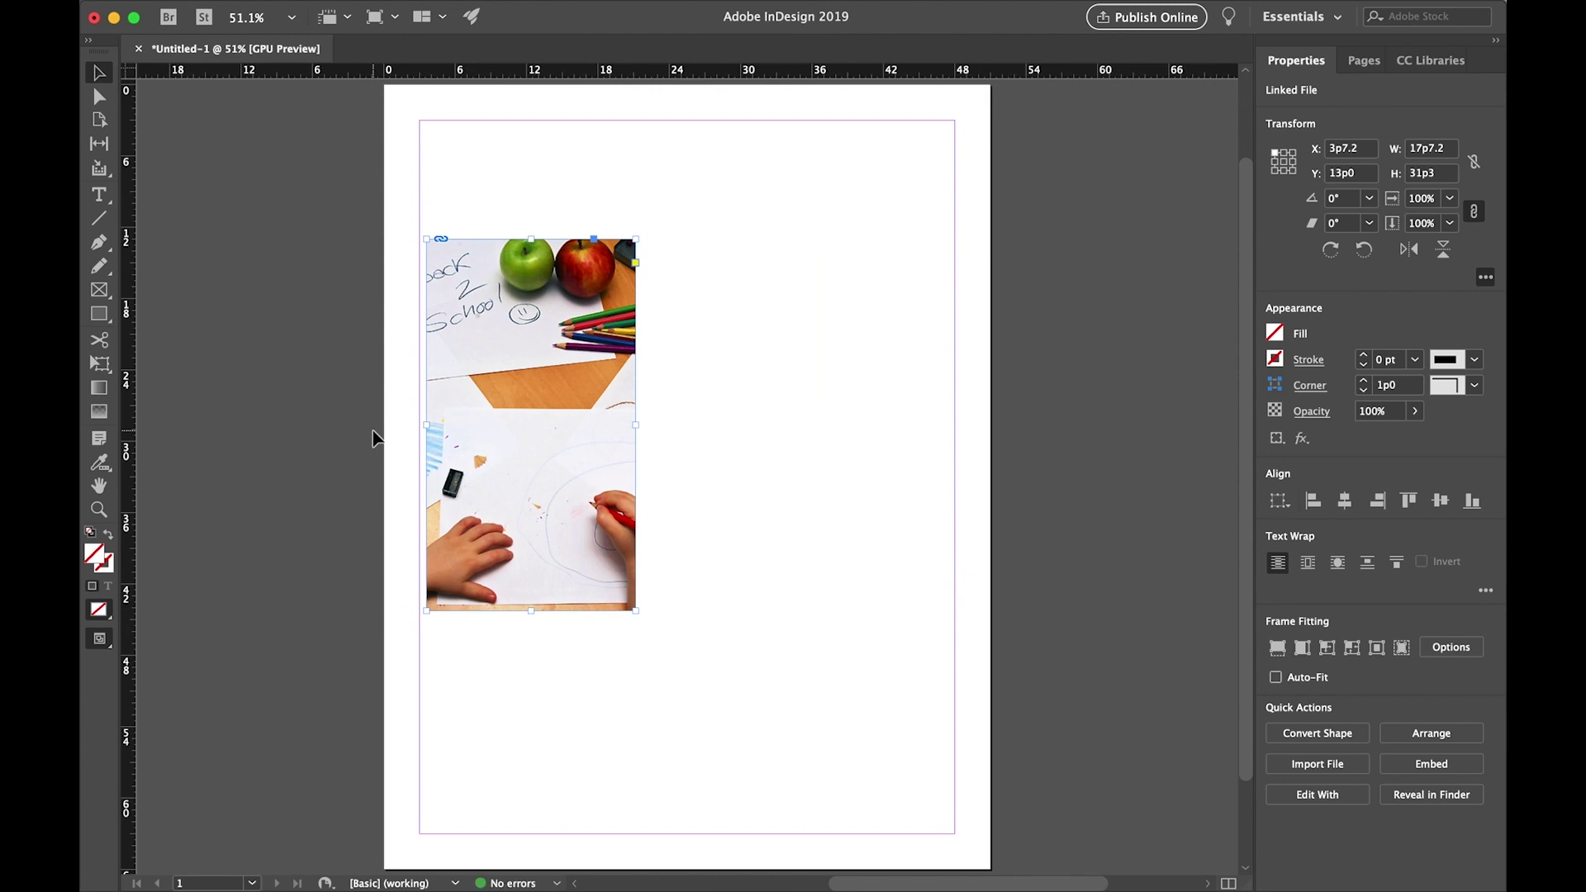
Step: Rotate the picture inside the frame by -11° and enlarge it from two corners to fill it
left_click(531, 424)
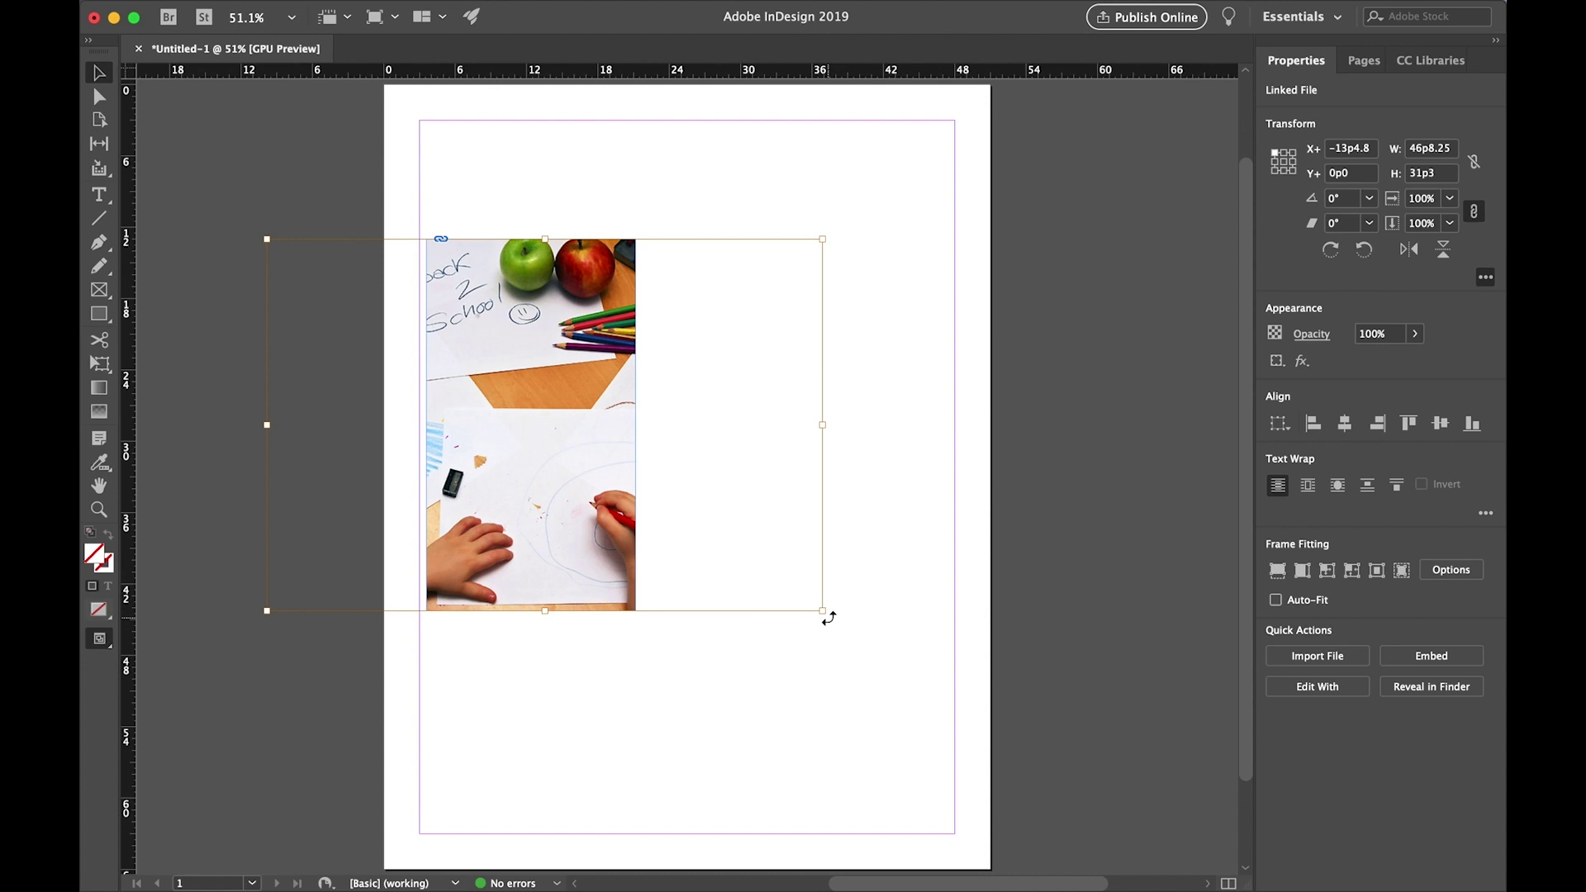
left_click_drag(829, 618, 780, 670)
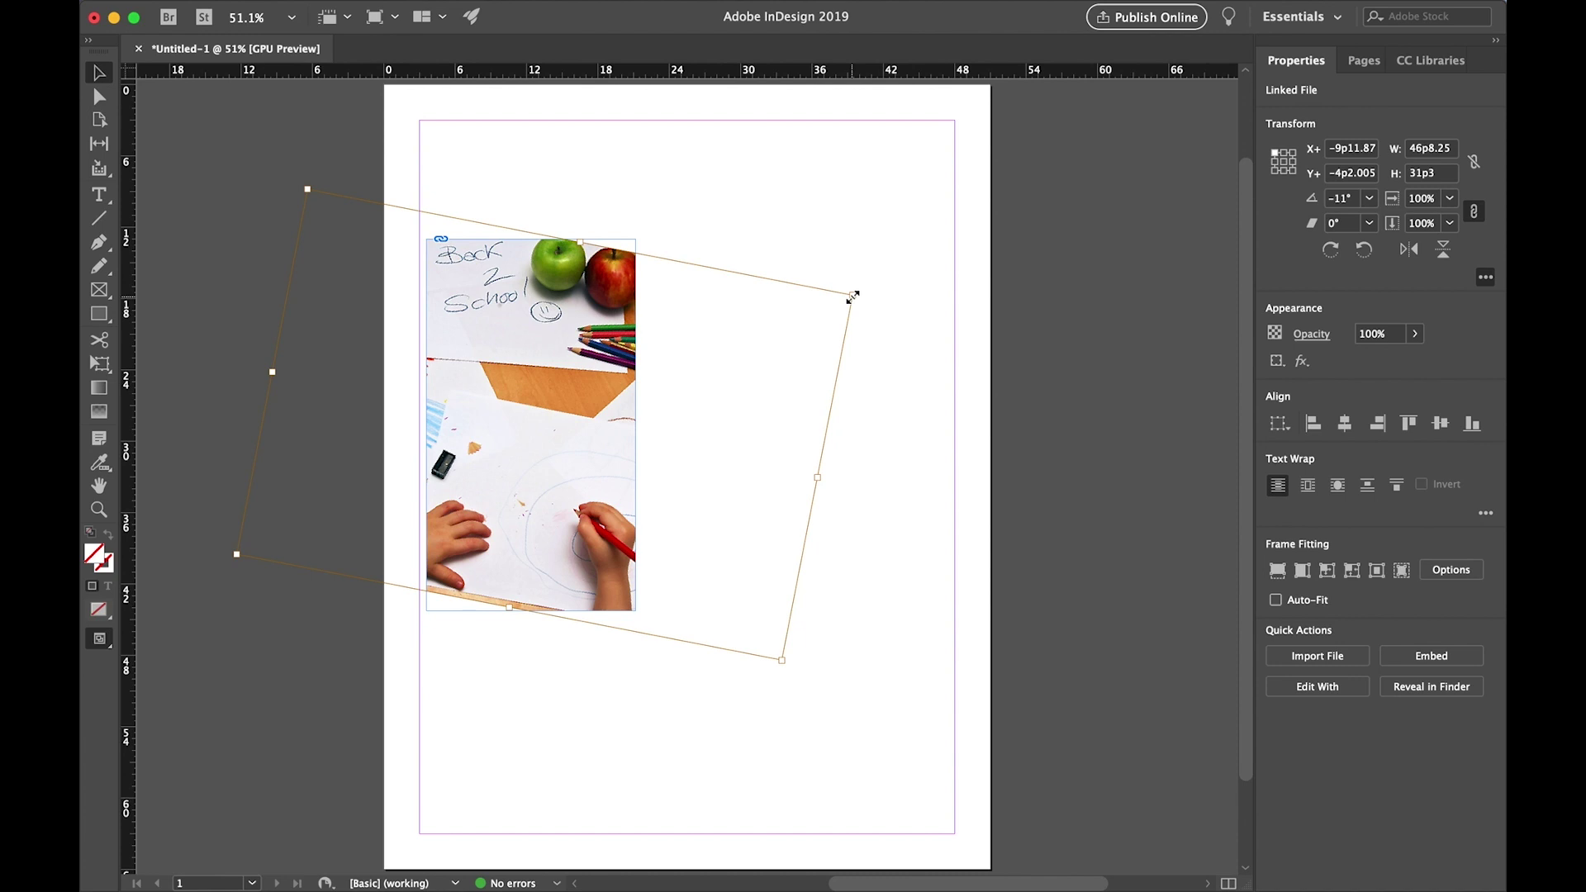
left_click_drag(853, 296, 864, 274)
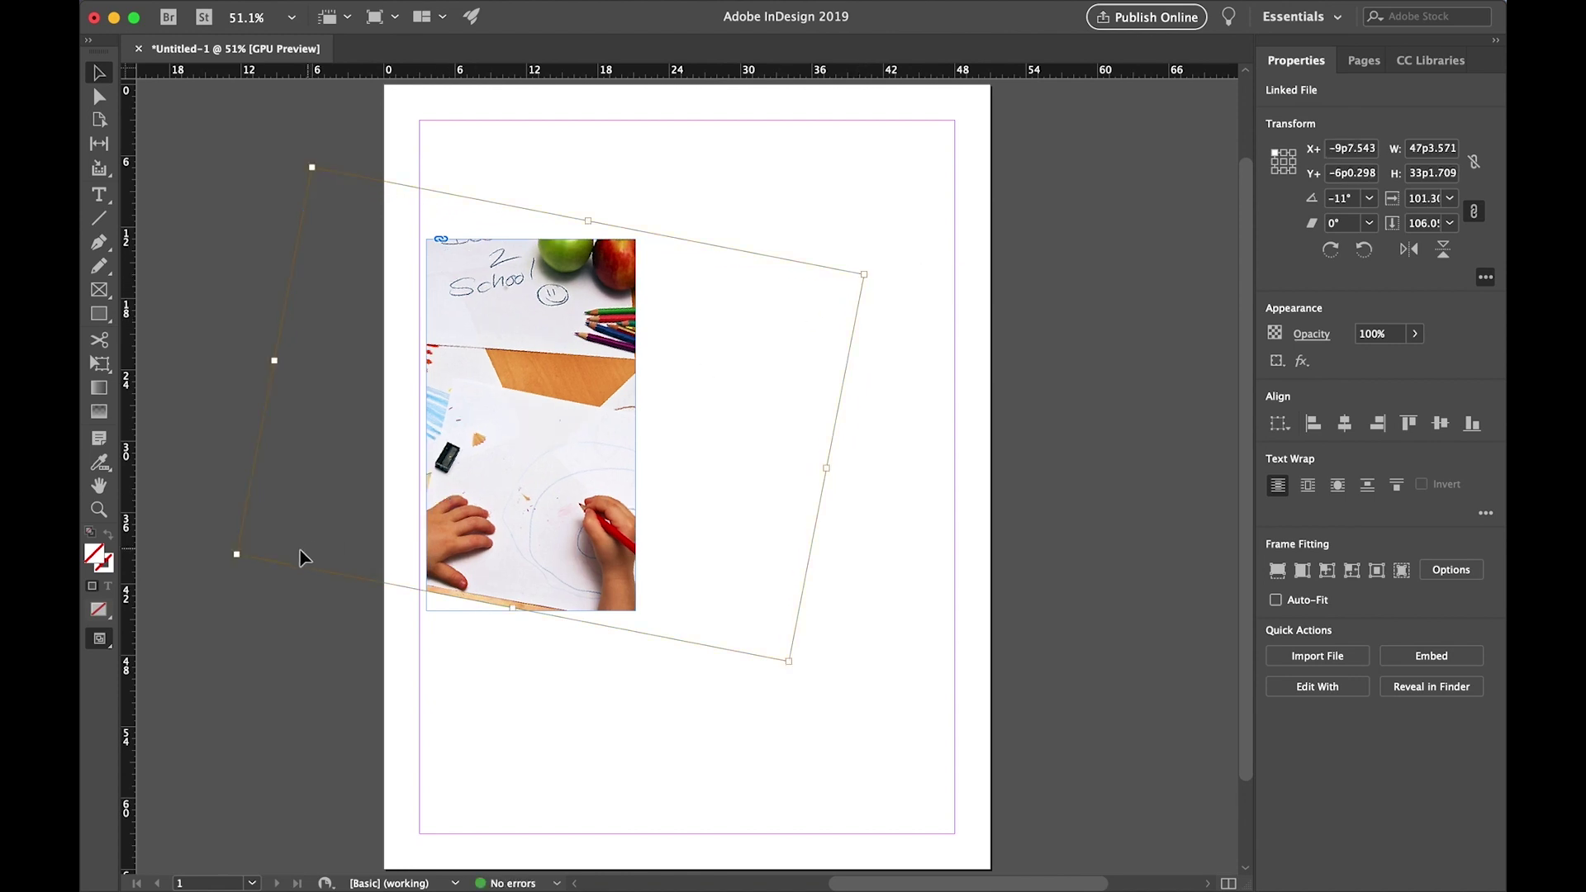
left_click_drag(235, 553, 223, 570)
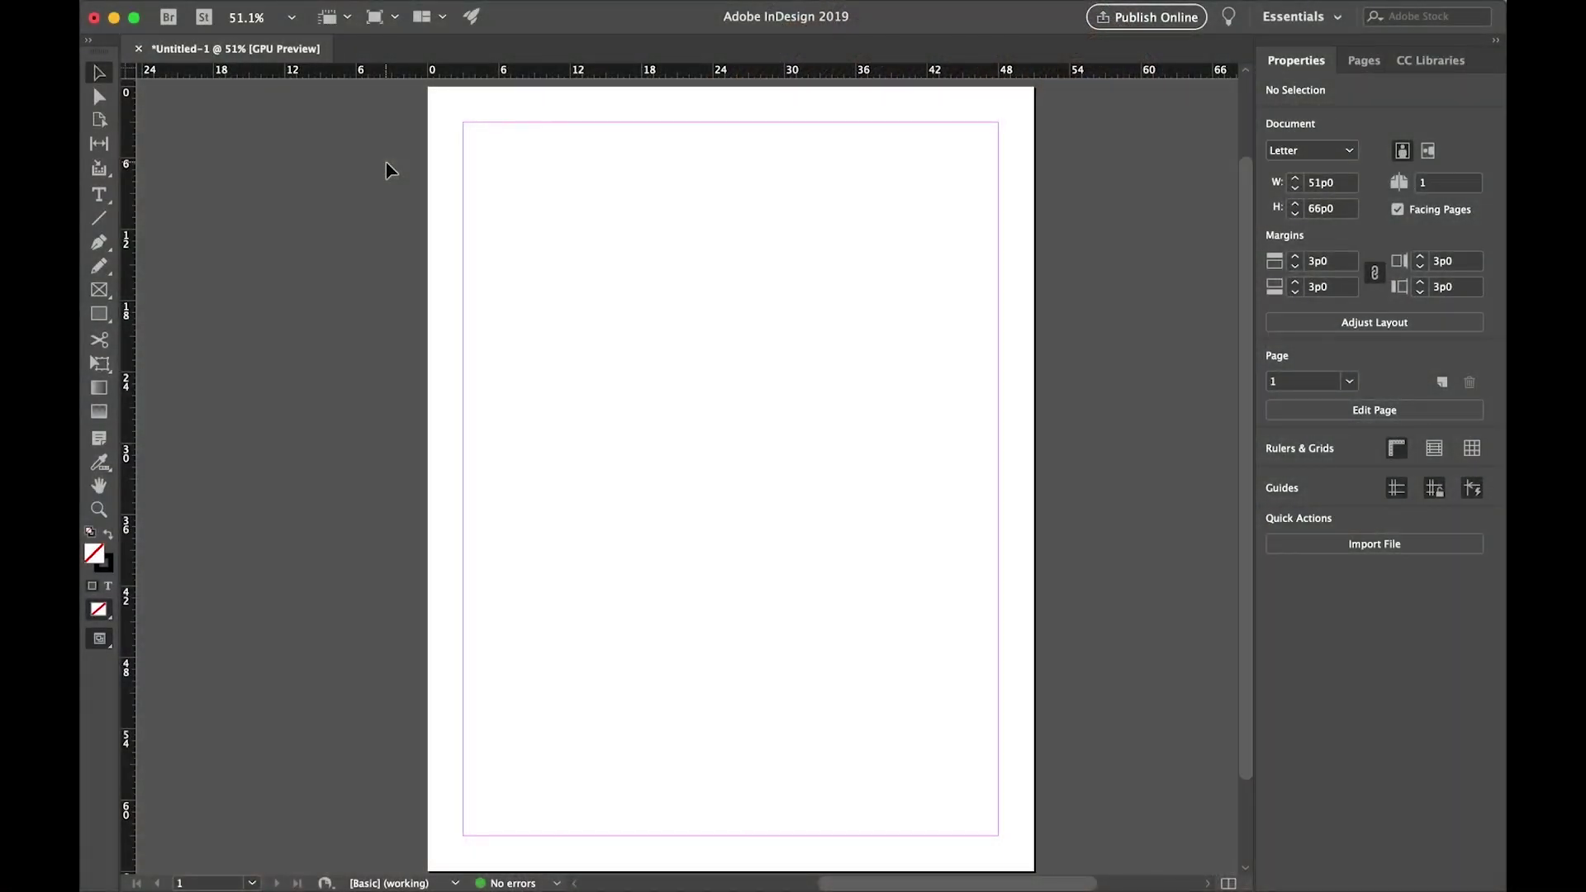
Step: Drag a vertical ruler guide onto the empty page at X 9p0
mouse_move(230, 4)
left_click_drag(128, 314, 534, 321)
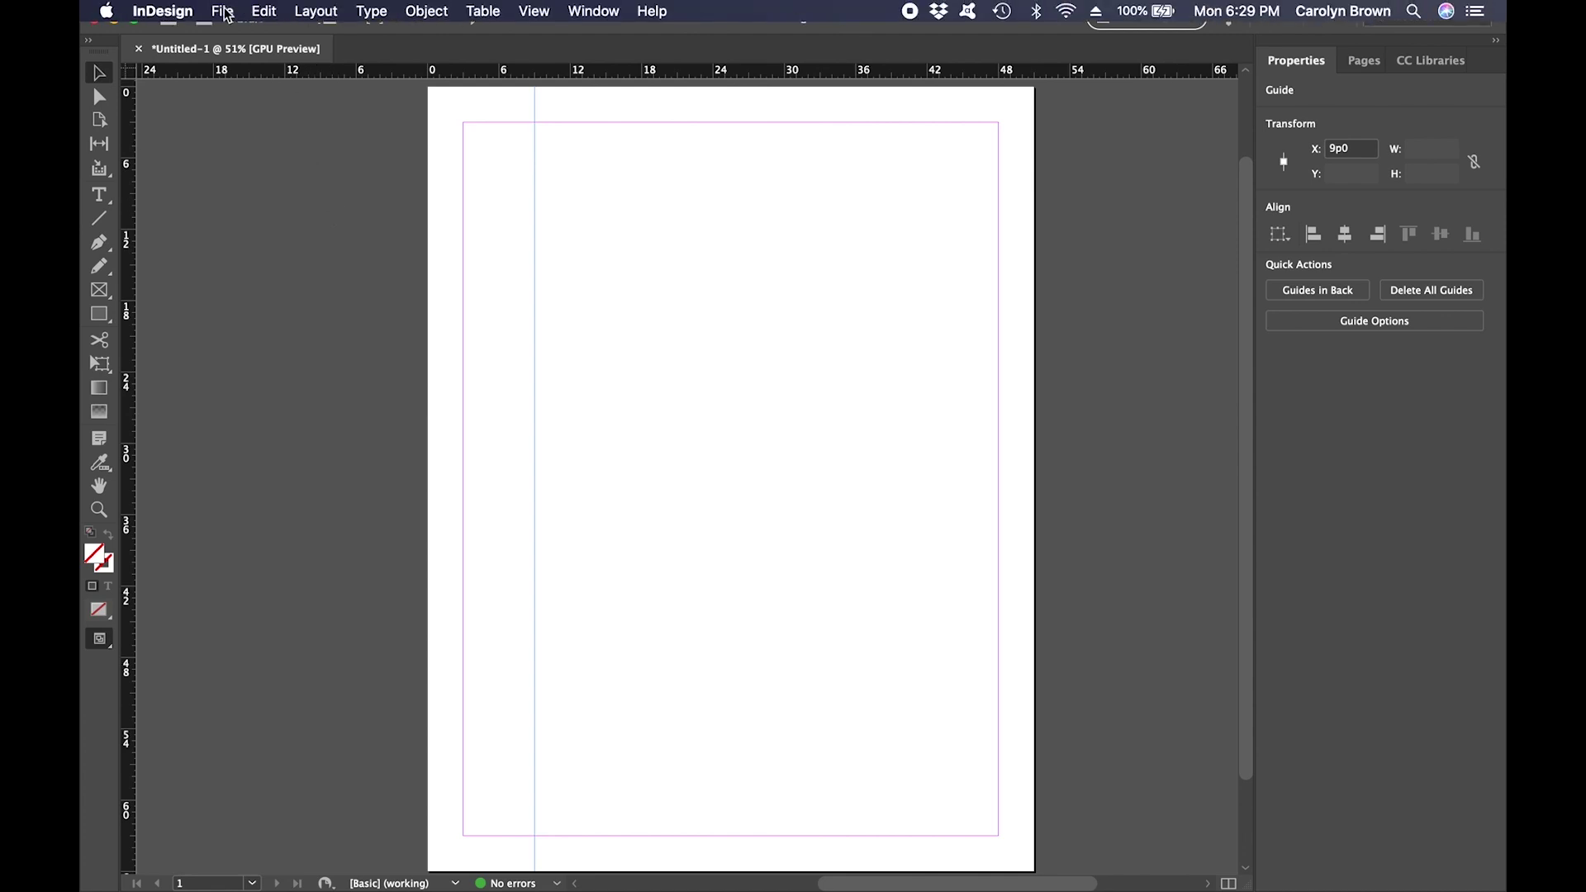
Step: Place drawing.jpg again with its corner at the top-left margin, X 9p0, Y 5p0
left_click(223, 12)
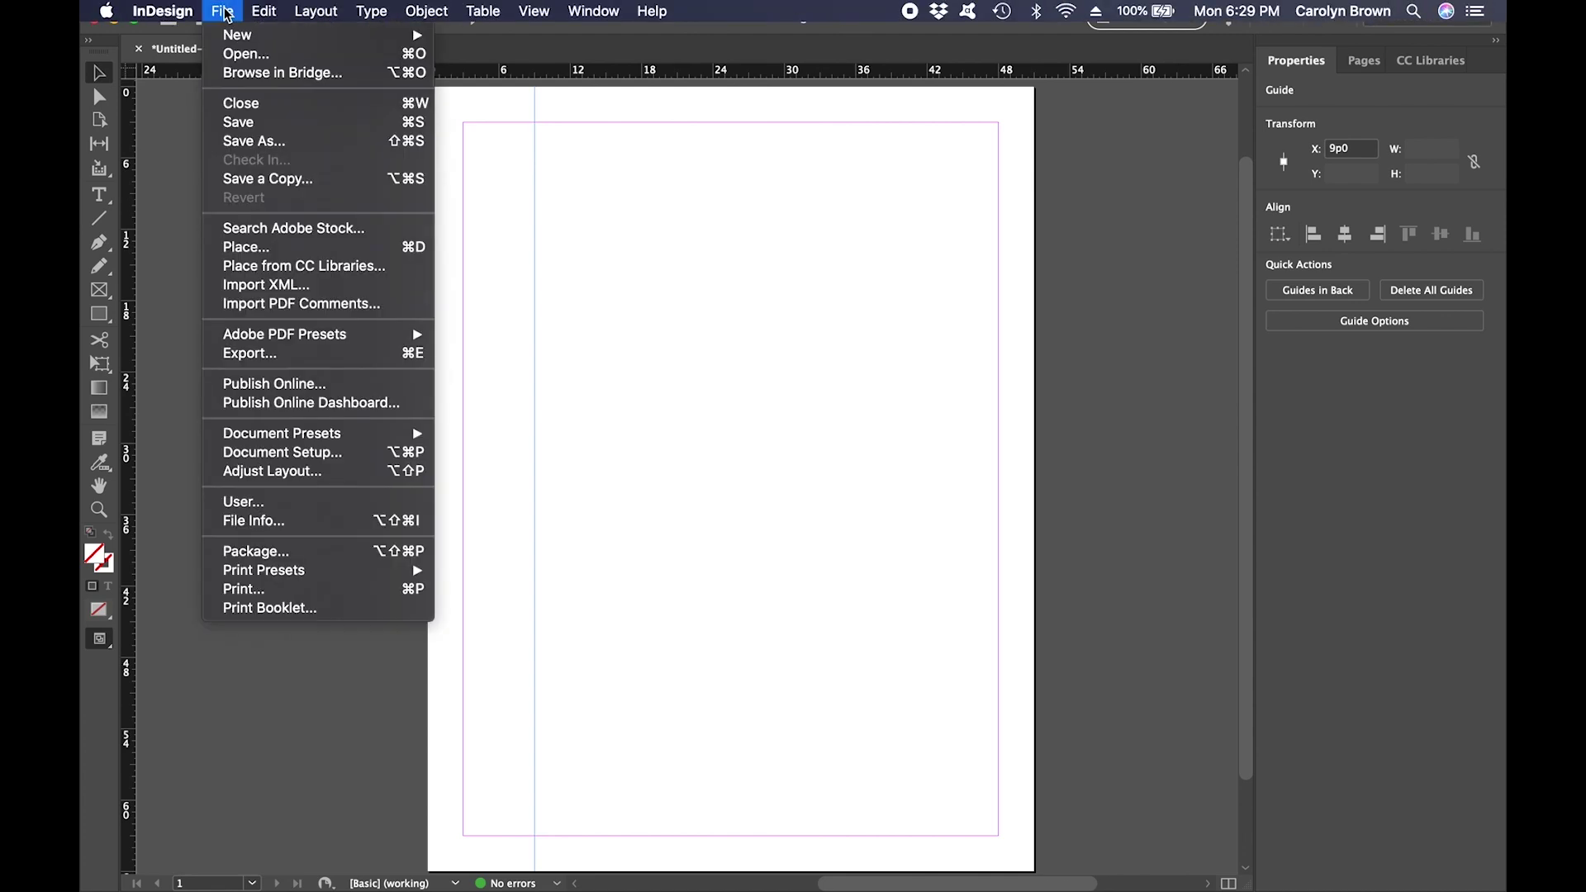
left_click(256, 247)
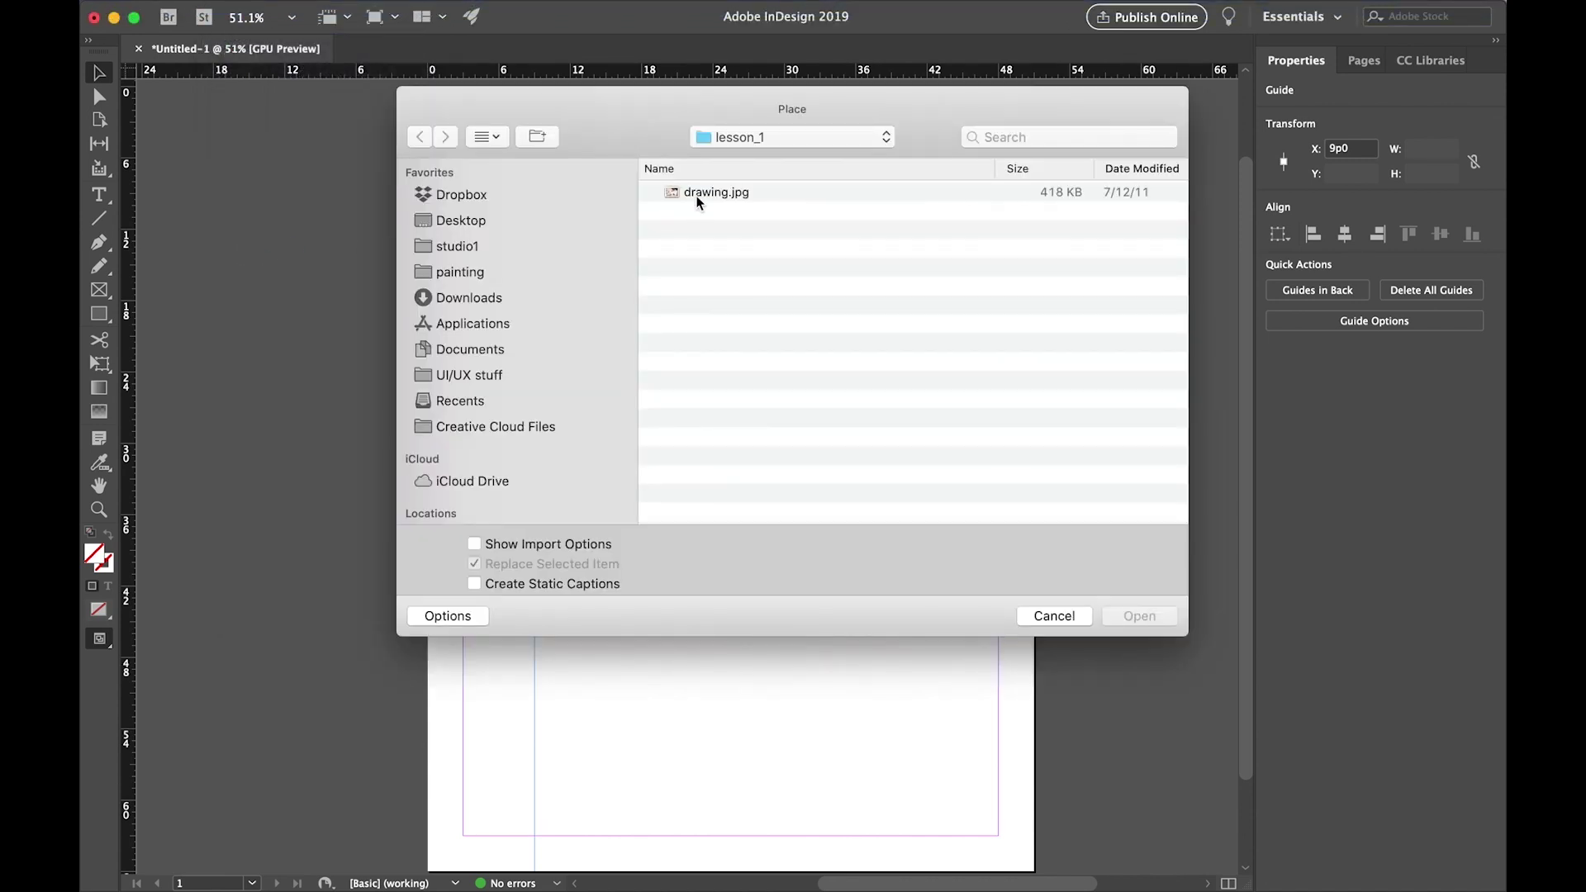
double_click(697, 198)
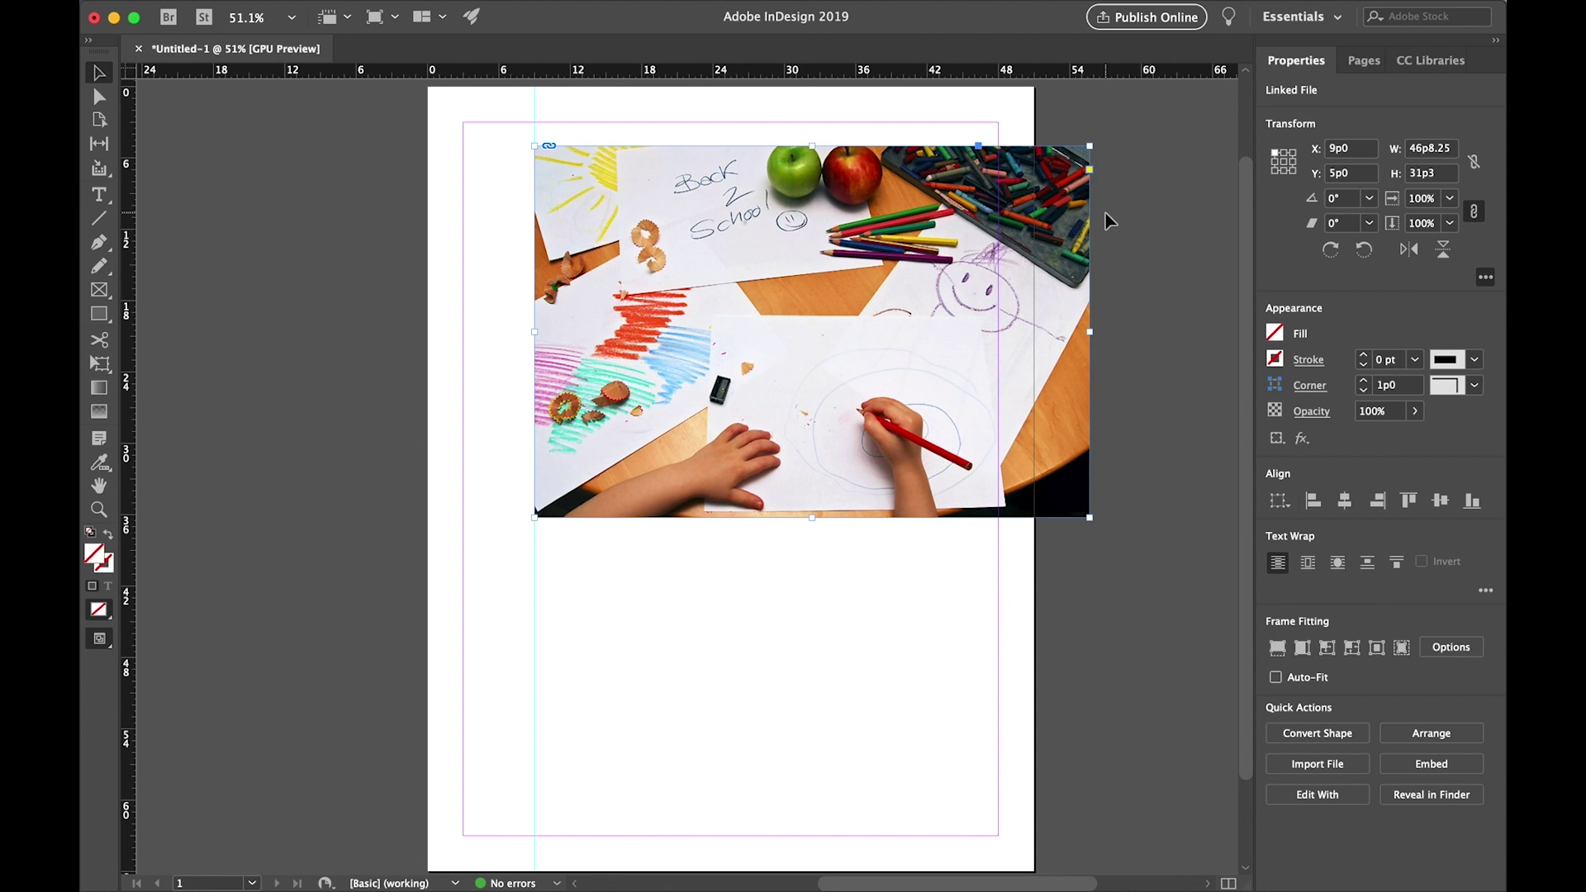
left_click(535, 146)
Step: Scale the placed photo to 50%, making it 23p4.125 by 15p7.5
left_click(1423, 206)
type("50")
key("Return")
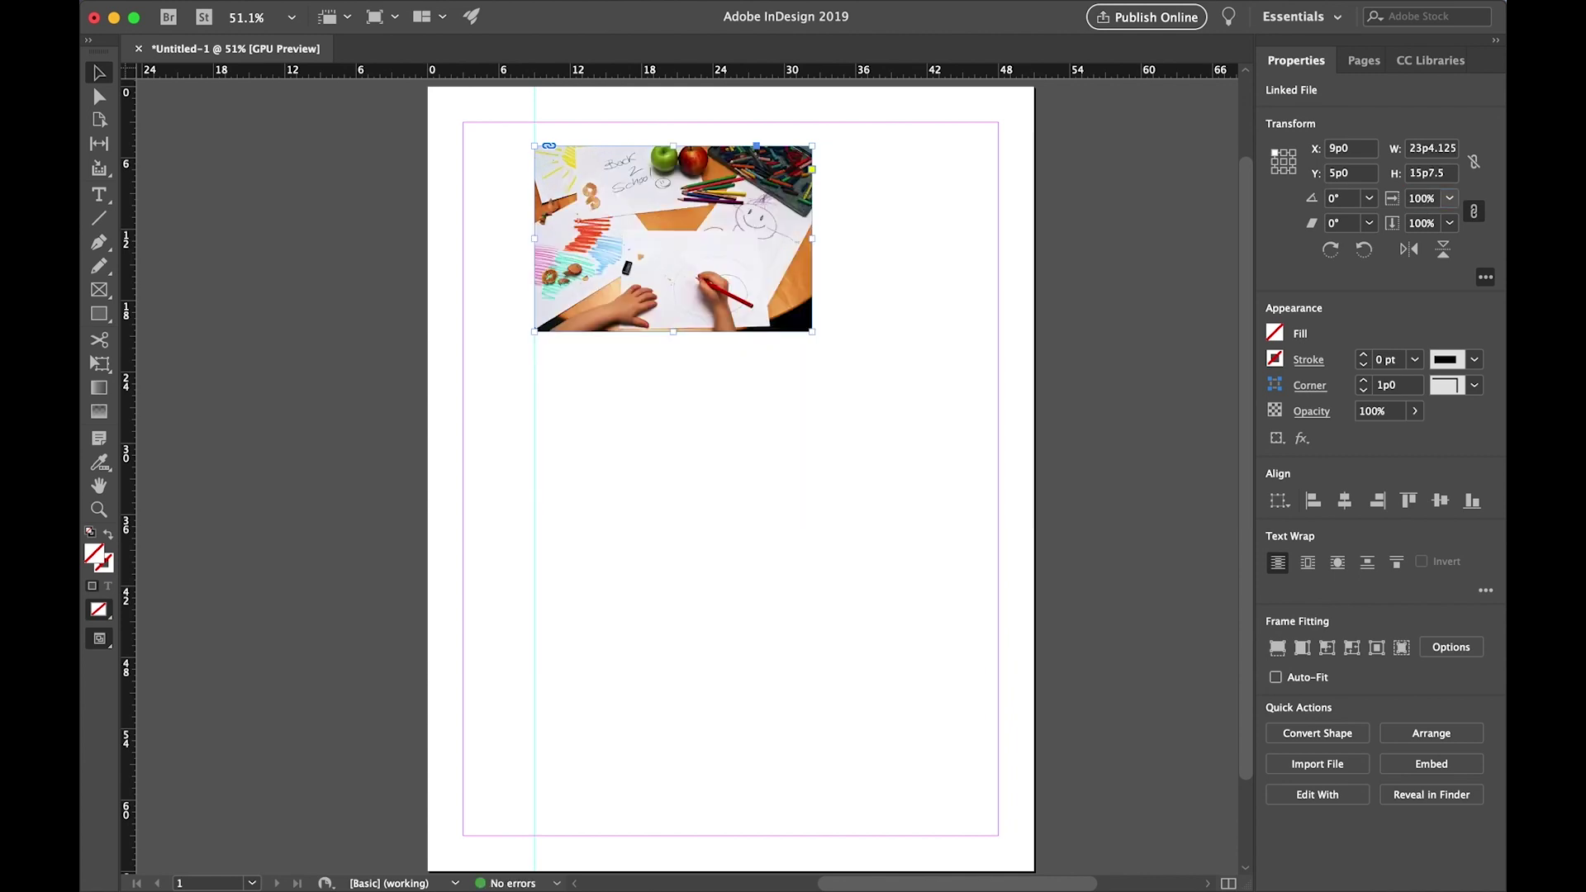
Step: Duplicate drawing.jpg in place and move the copy below the original to Y 24p4.5
left_click(672, 238)
mouse_move(322, 10)
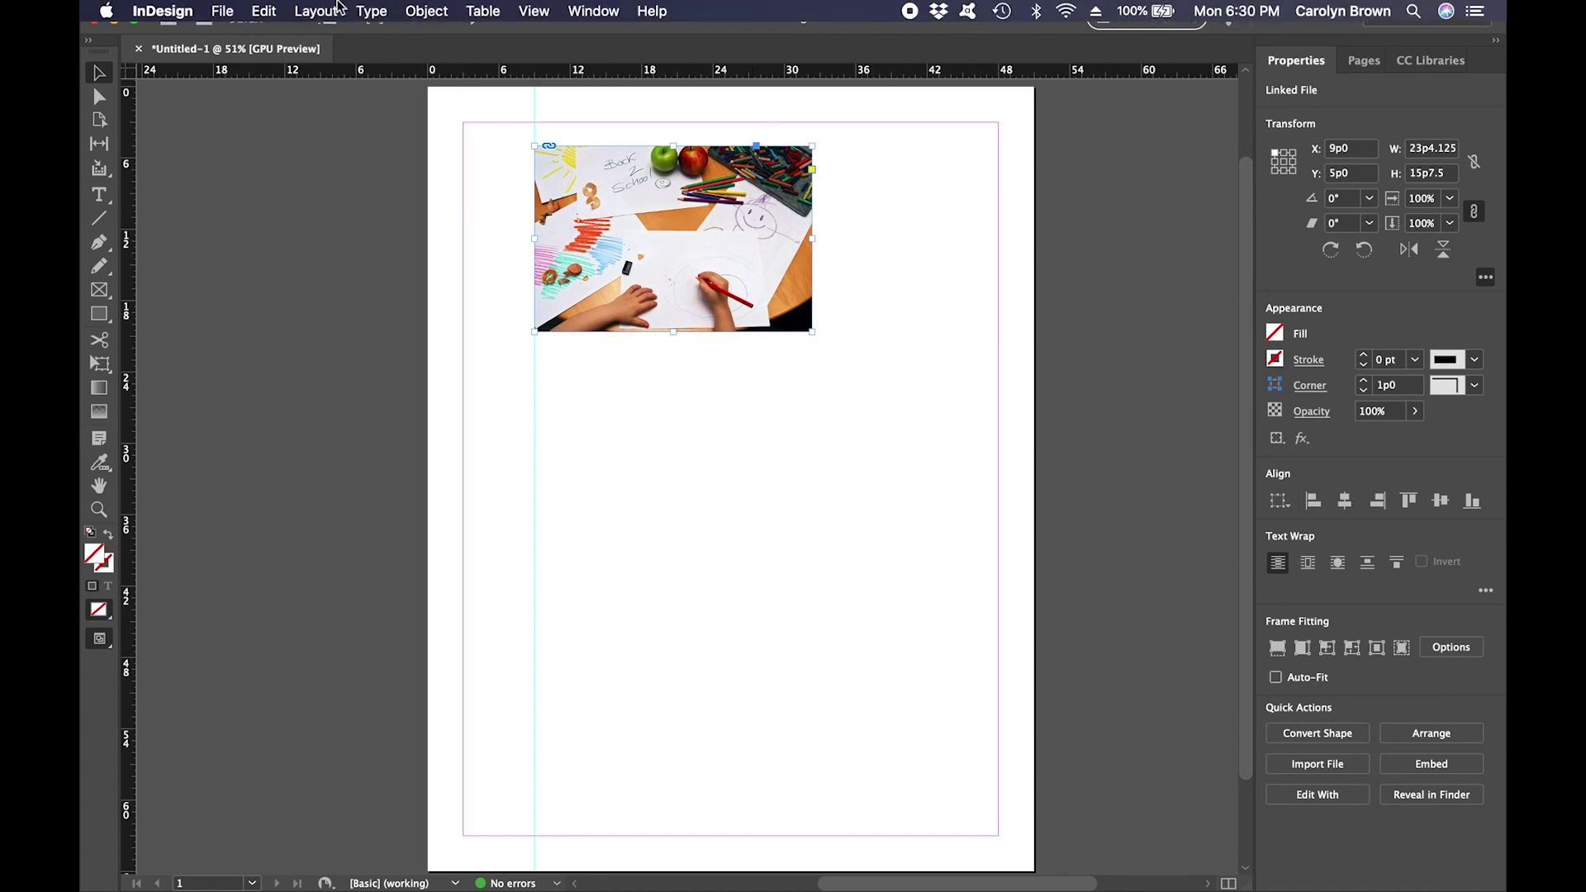
left_click(264, 11)
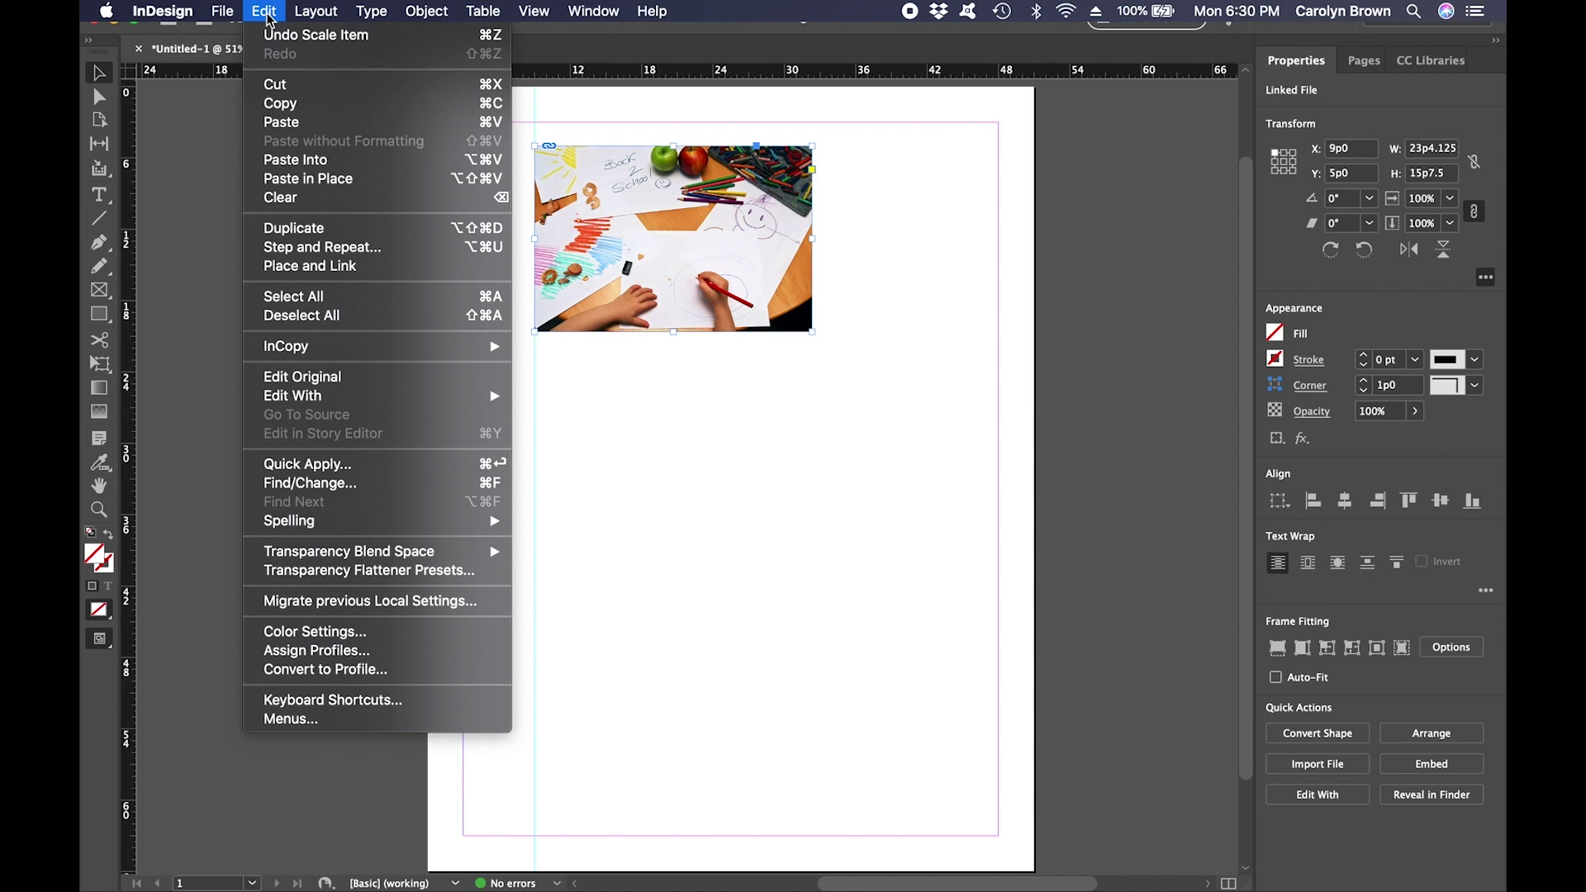
left_click(278, 105)
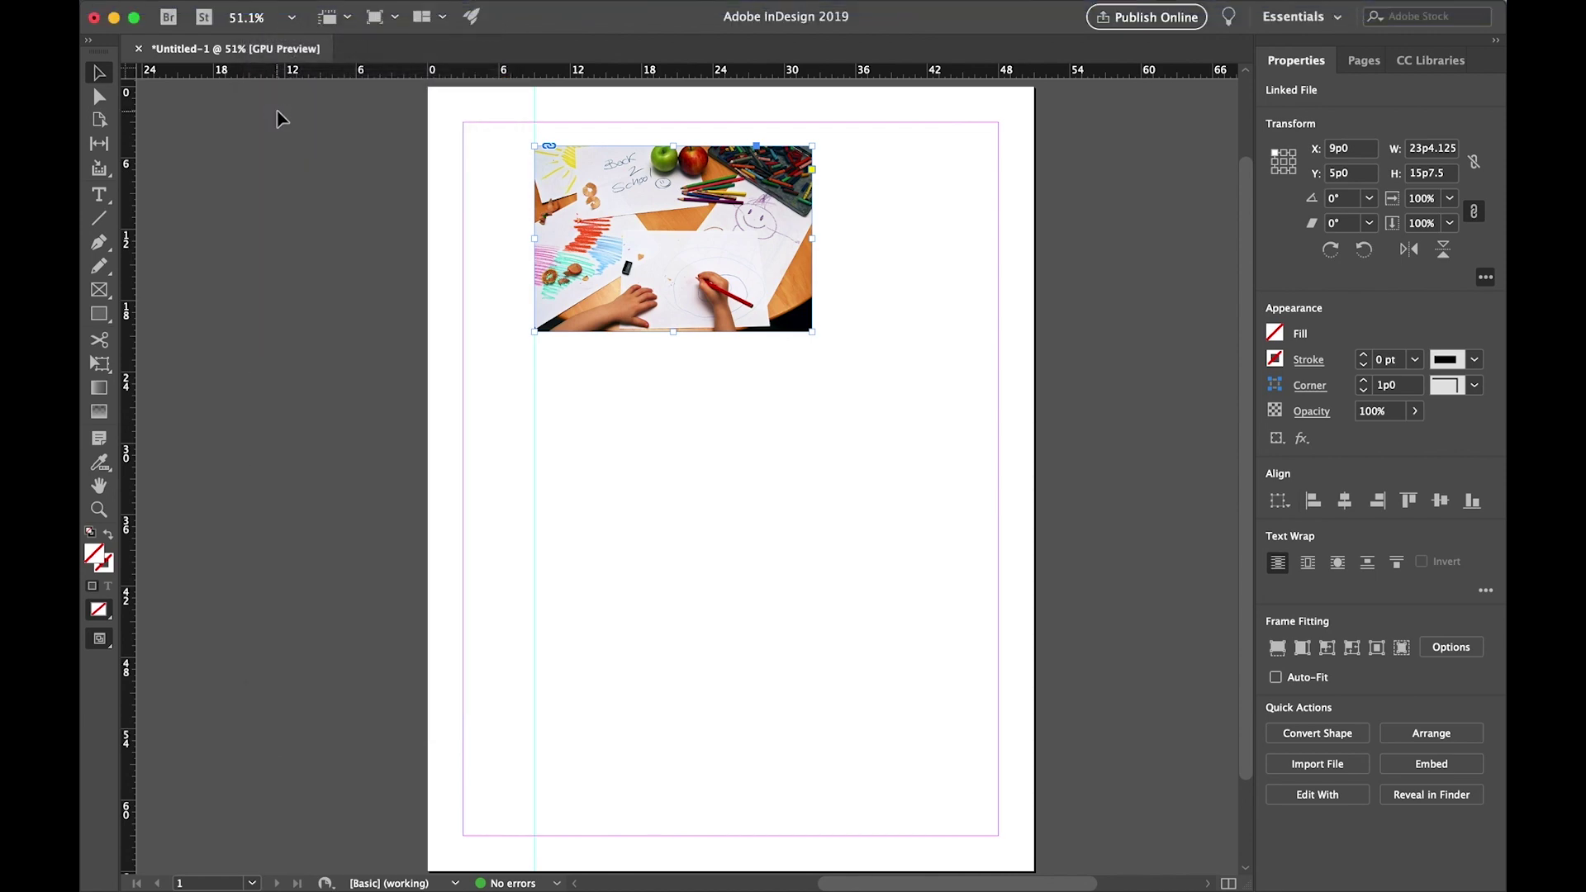
left_click(263, 11)
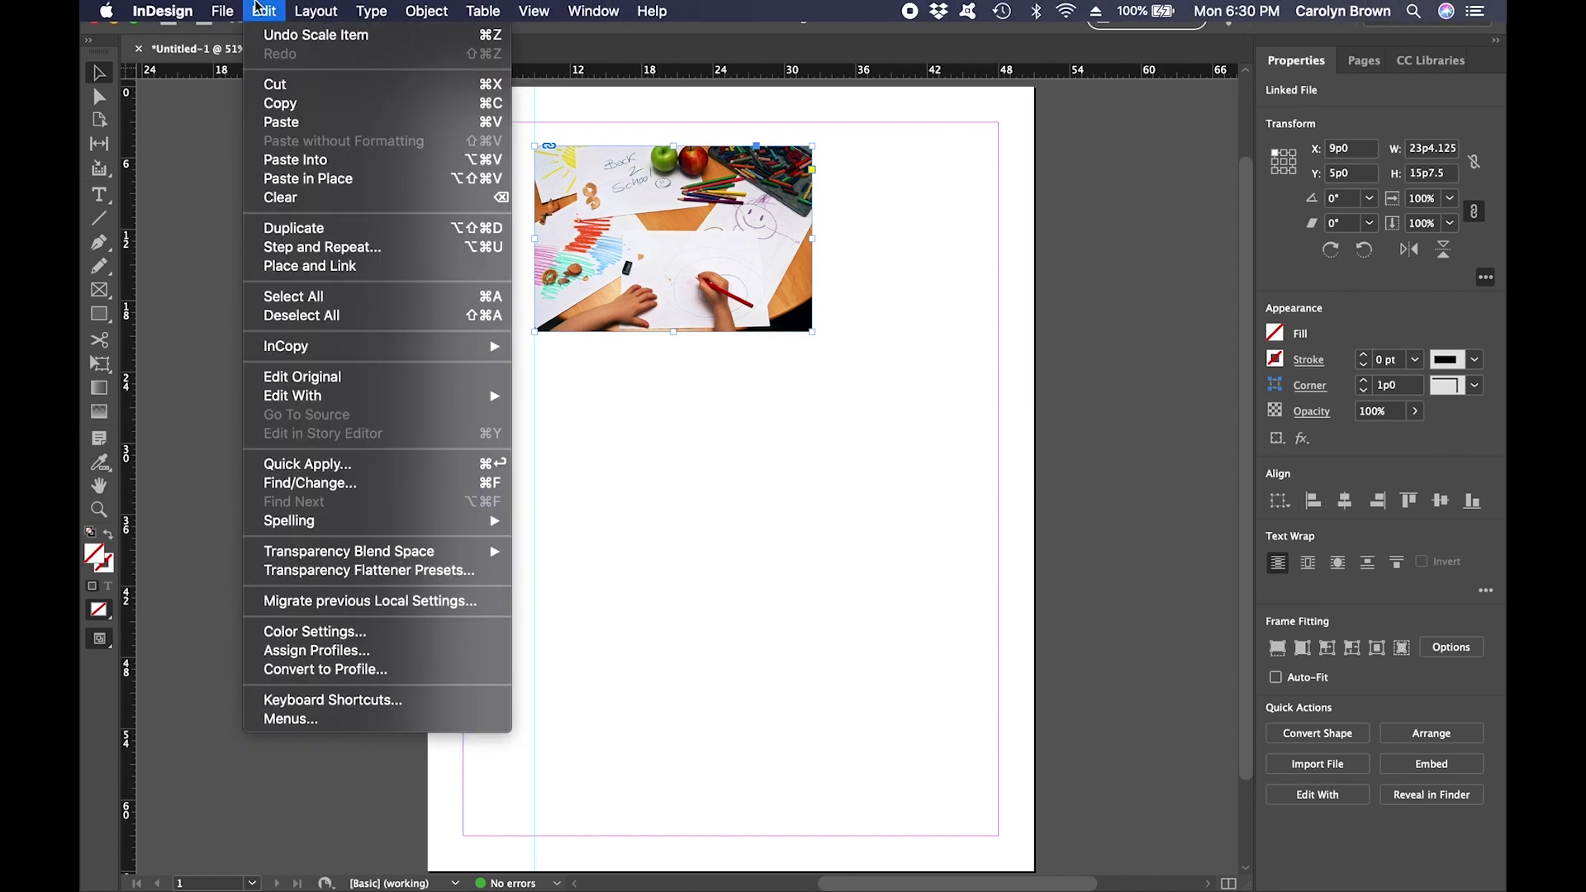
left_click(287, 182)
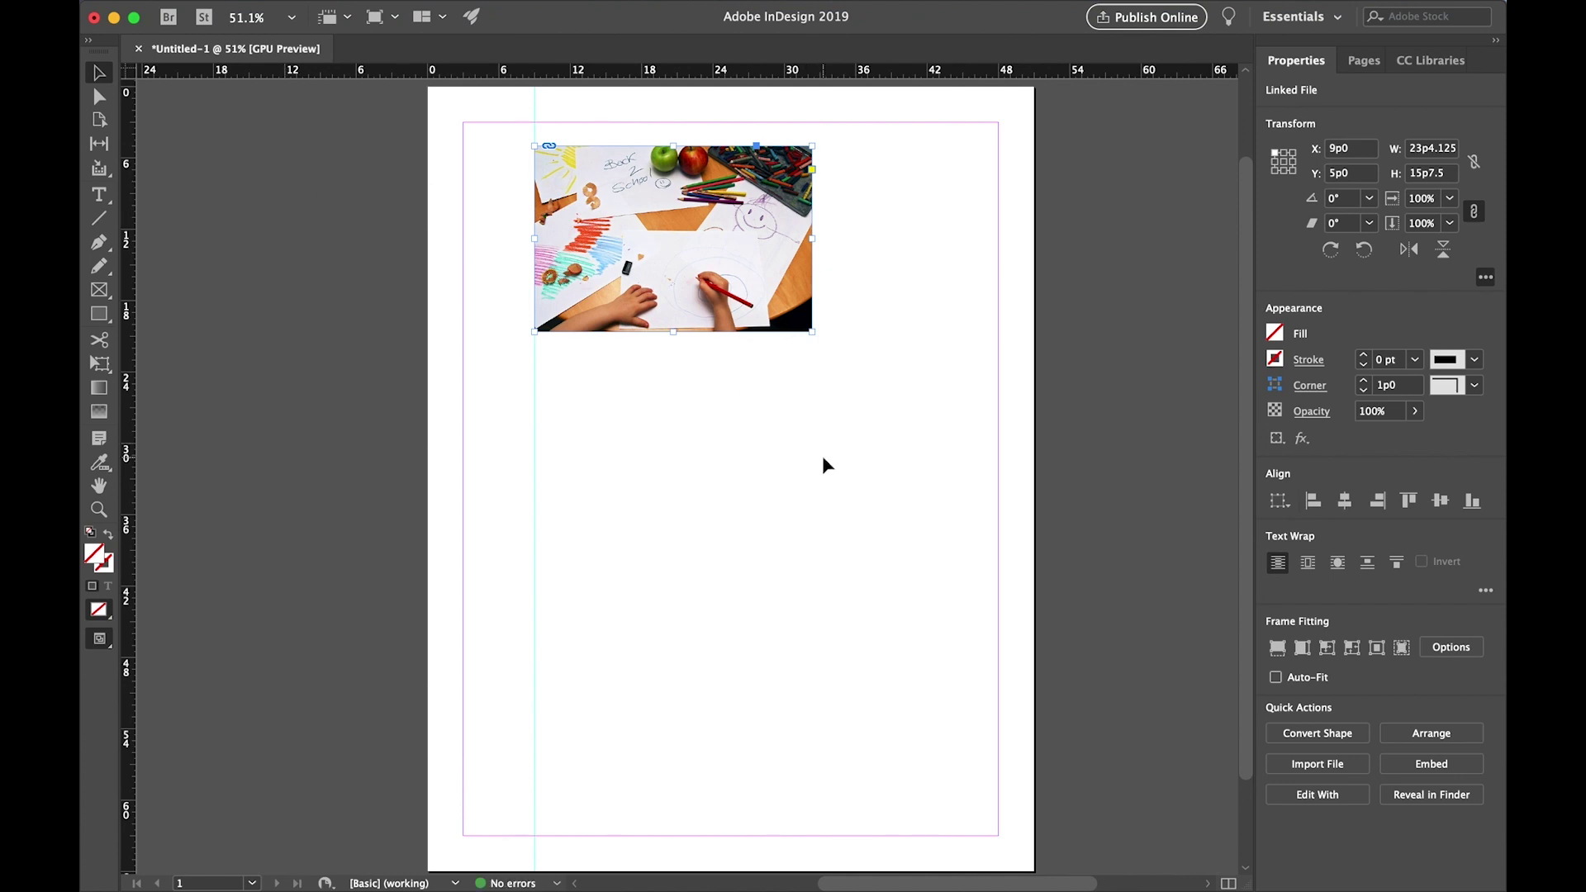
mouse_move(780, 274)
left_click_drag(776, 260, 780, 500)
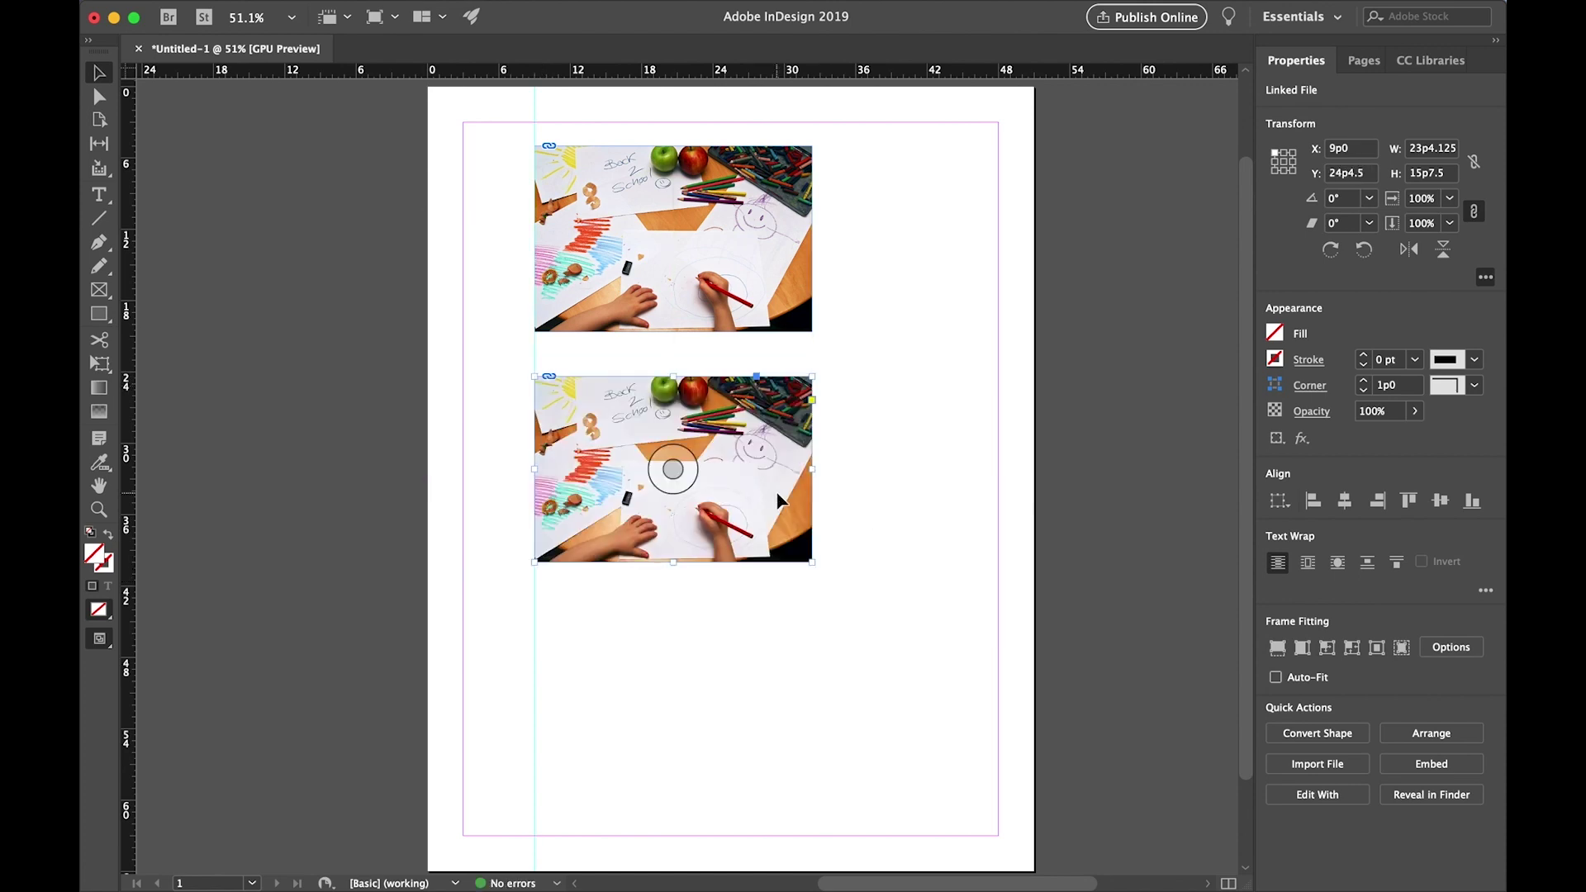
Step: Paste a third photo copy at Y 43p9 near the bottom and raise the middle one to Y 21p3.6
left_click(264, 11)
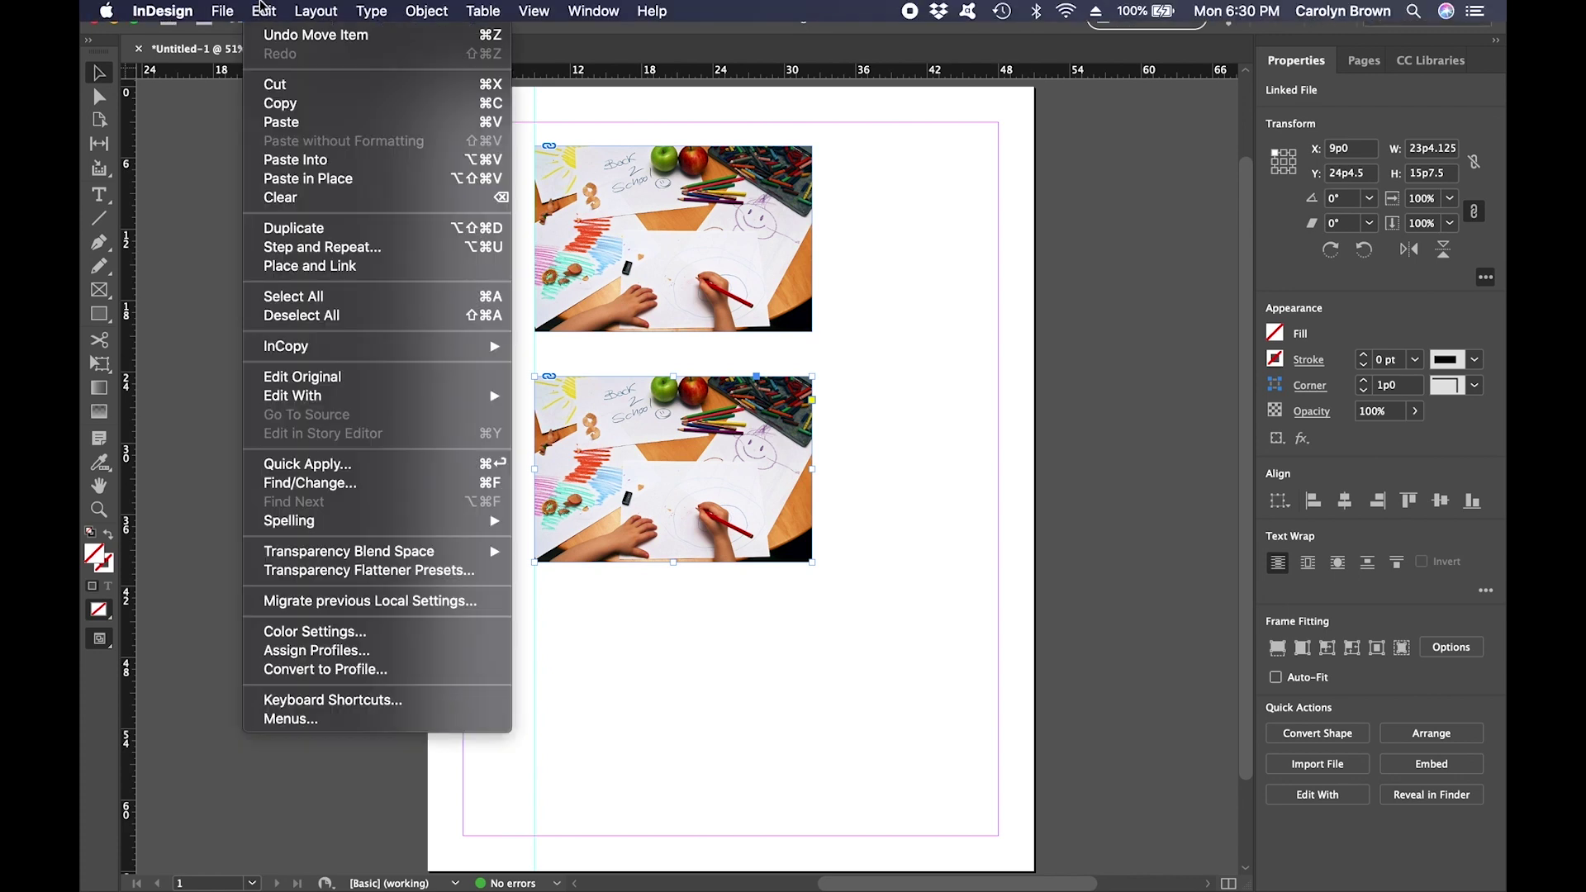
left_click(283, 185)
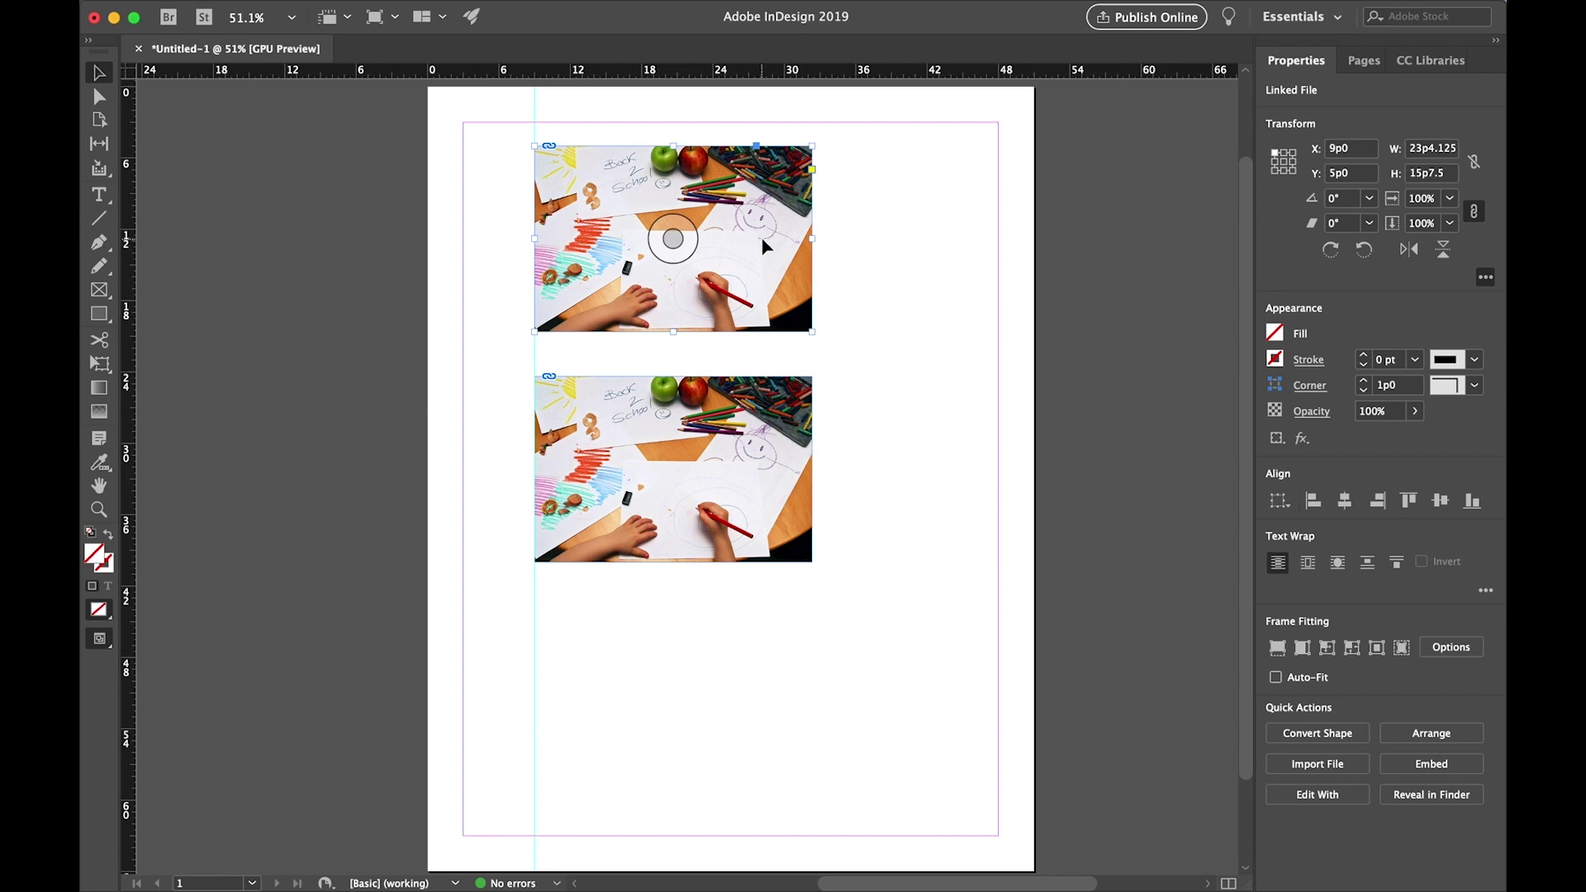
left_click_drag(762, 241, 768, 707)
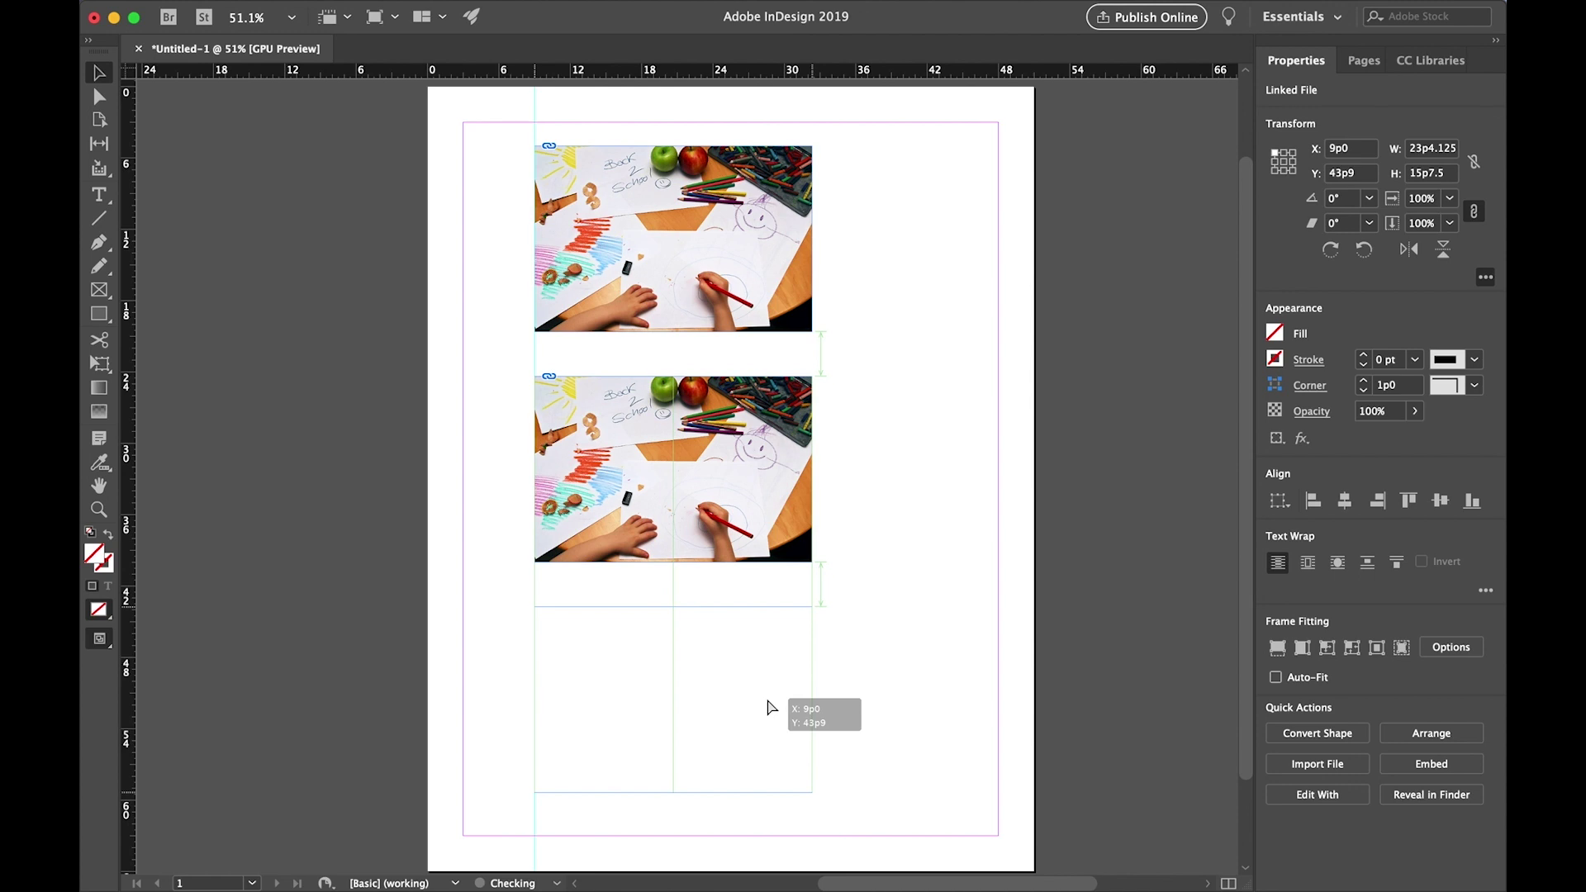
left_click_drag(768, 707, 768, 707)
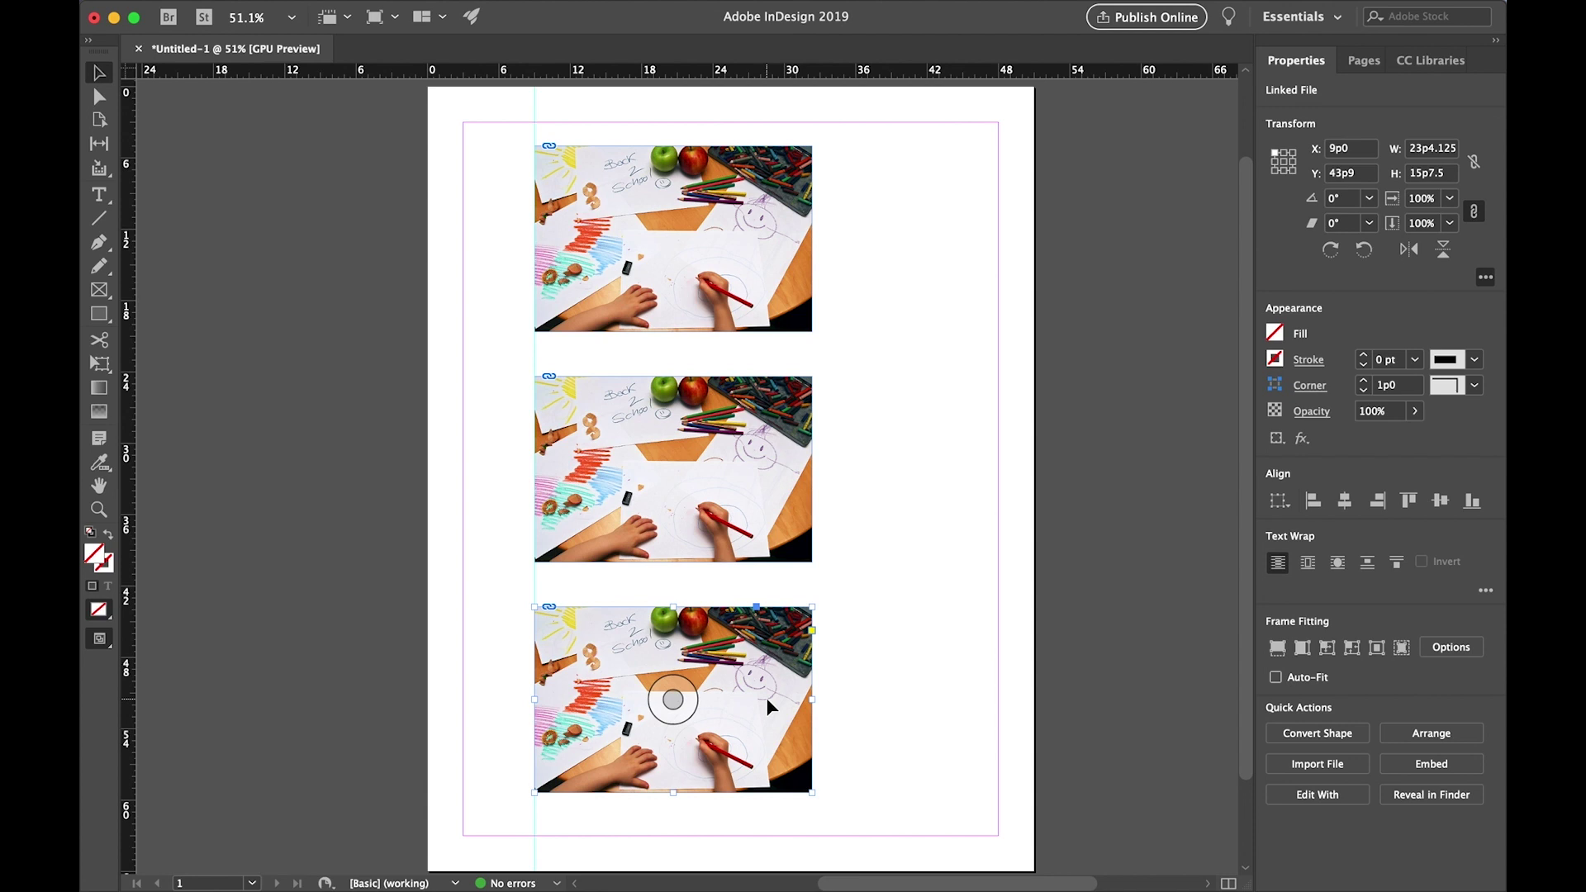
left_click_drag(765, 697, 785, 478)
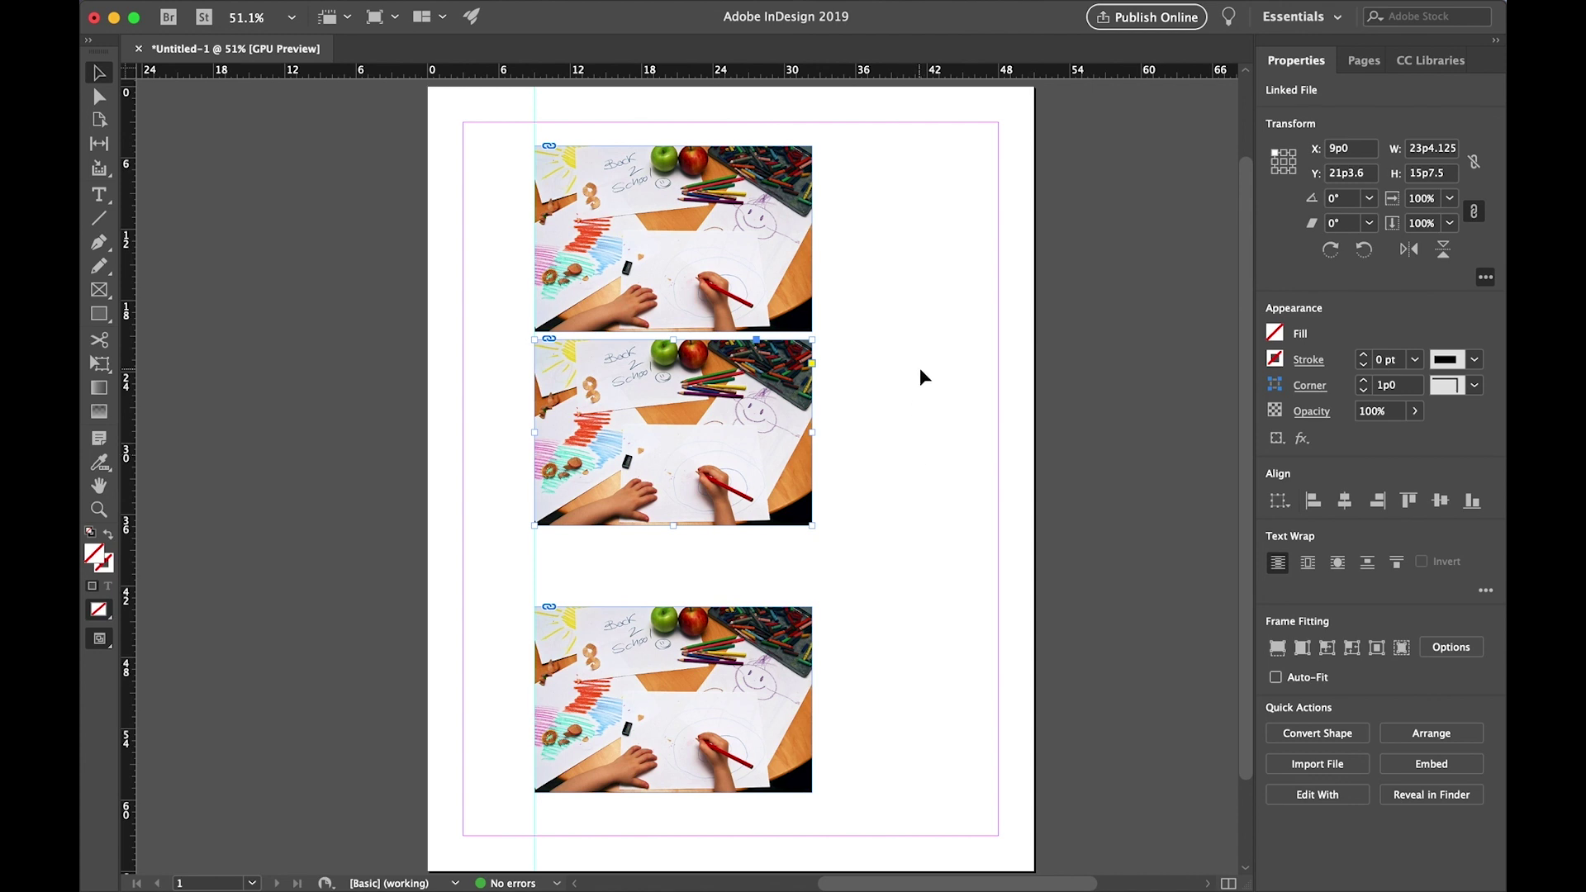
Step: Select all three photos and distribute their vertical centres with the Align panel
left_click_drag(928, 244, 694, 683)
left_click(593, 11)
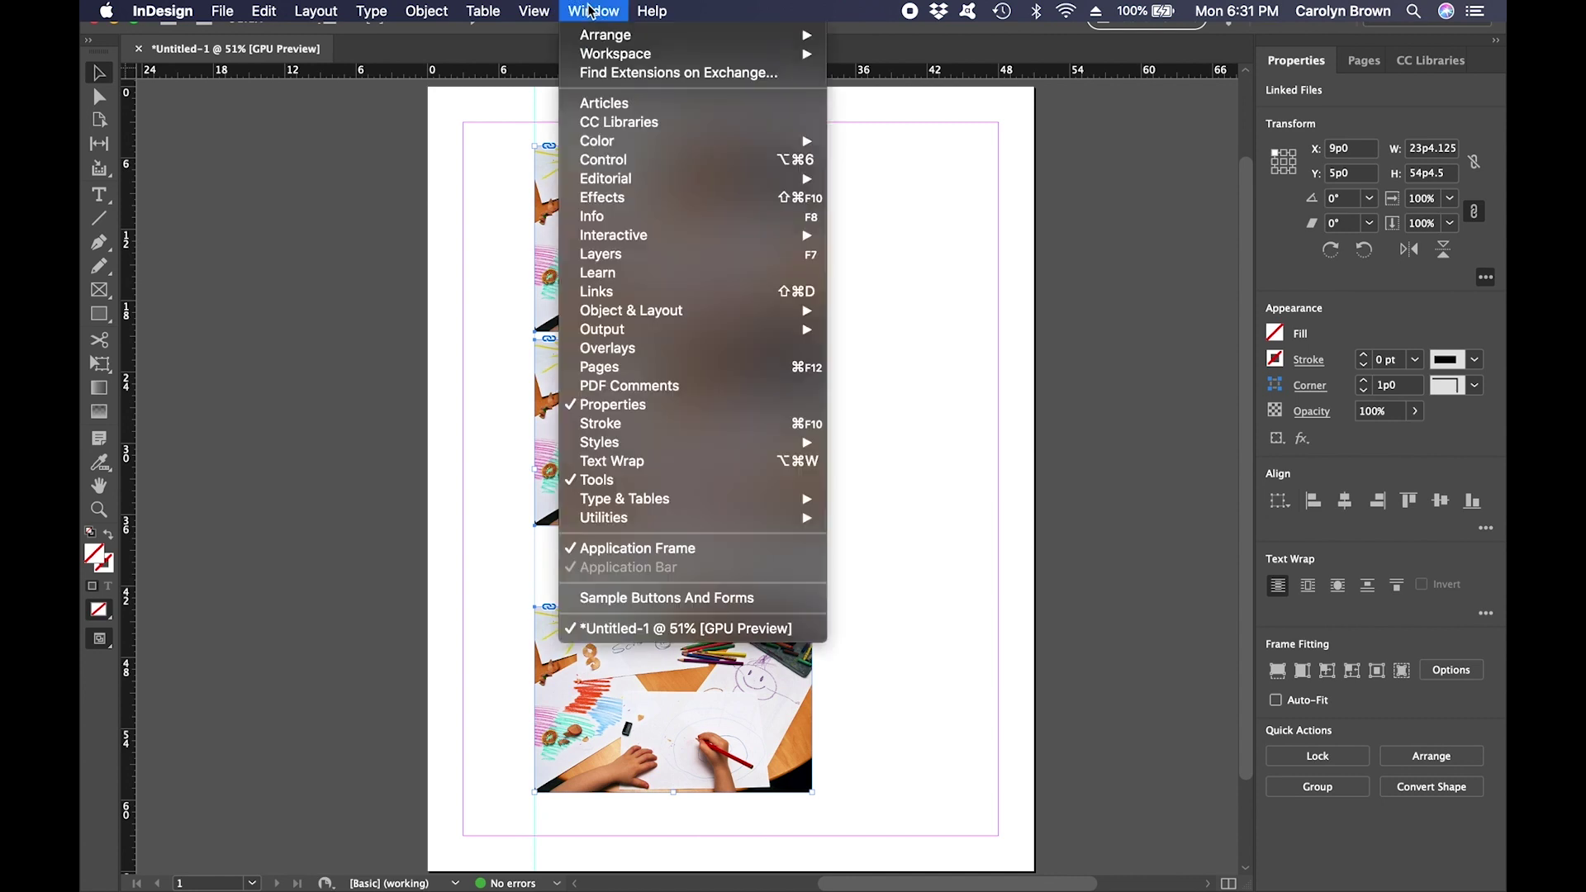
mouse_move(624, 311)
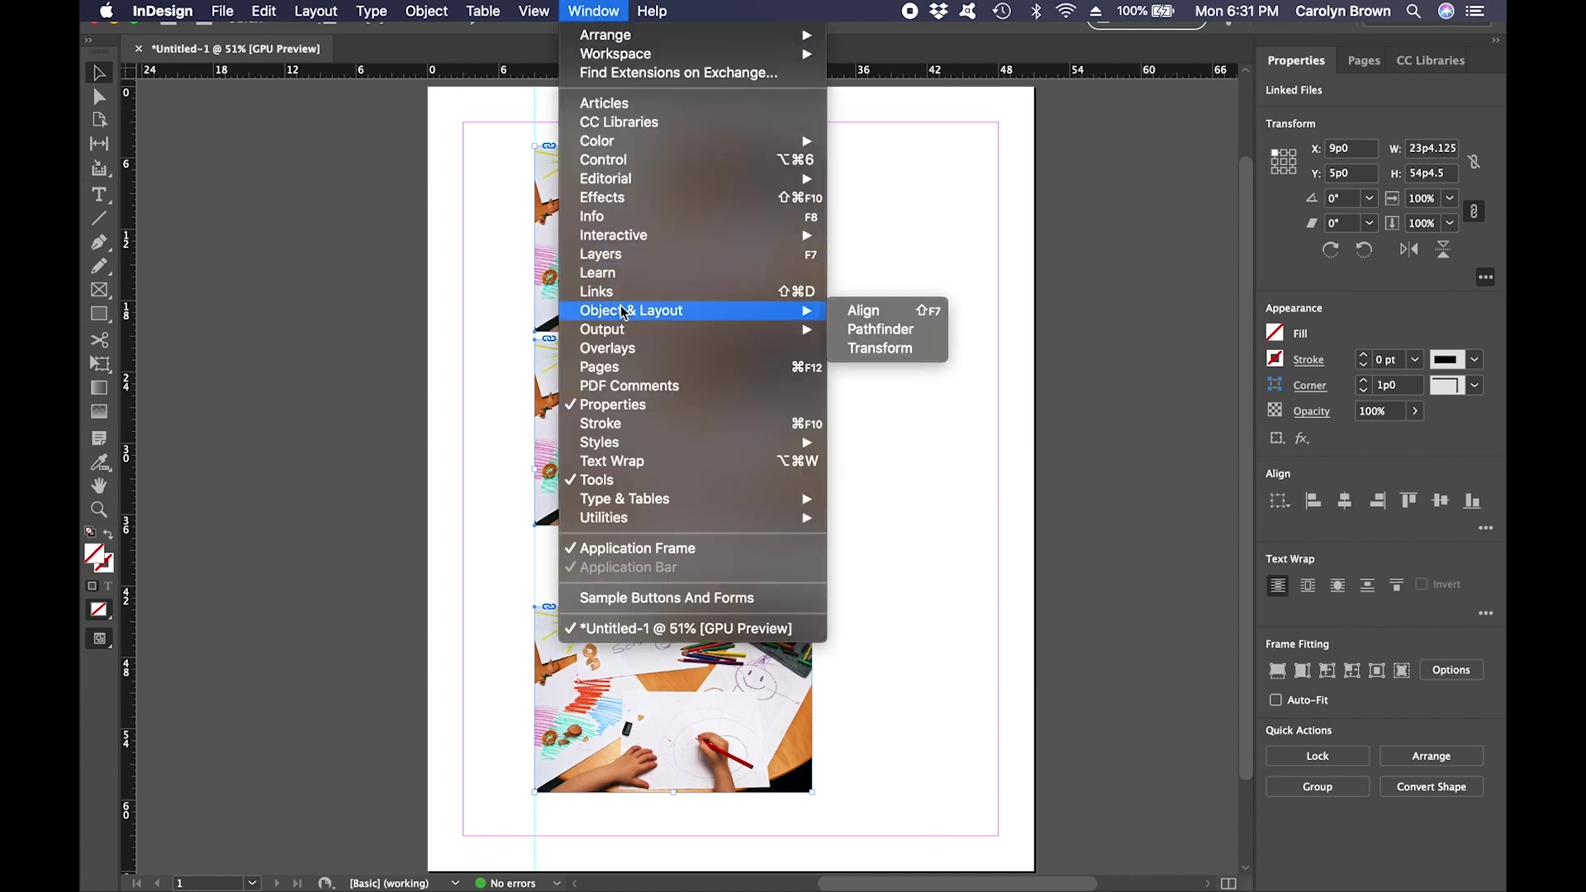
left_click(882, 314)
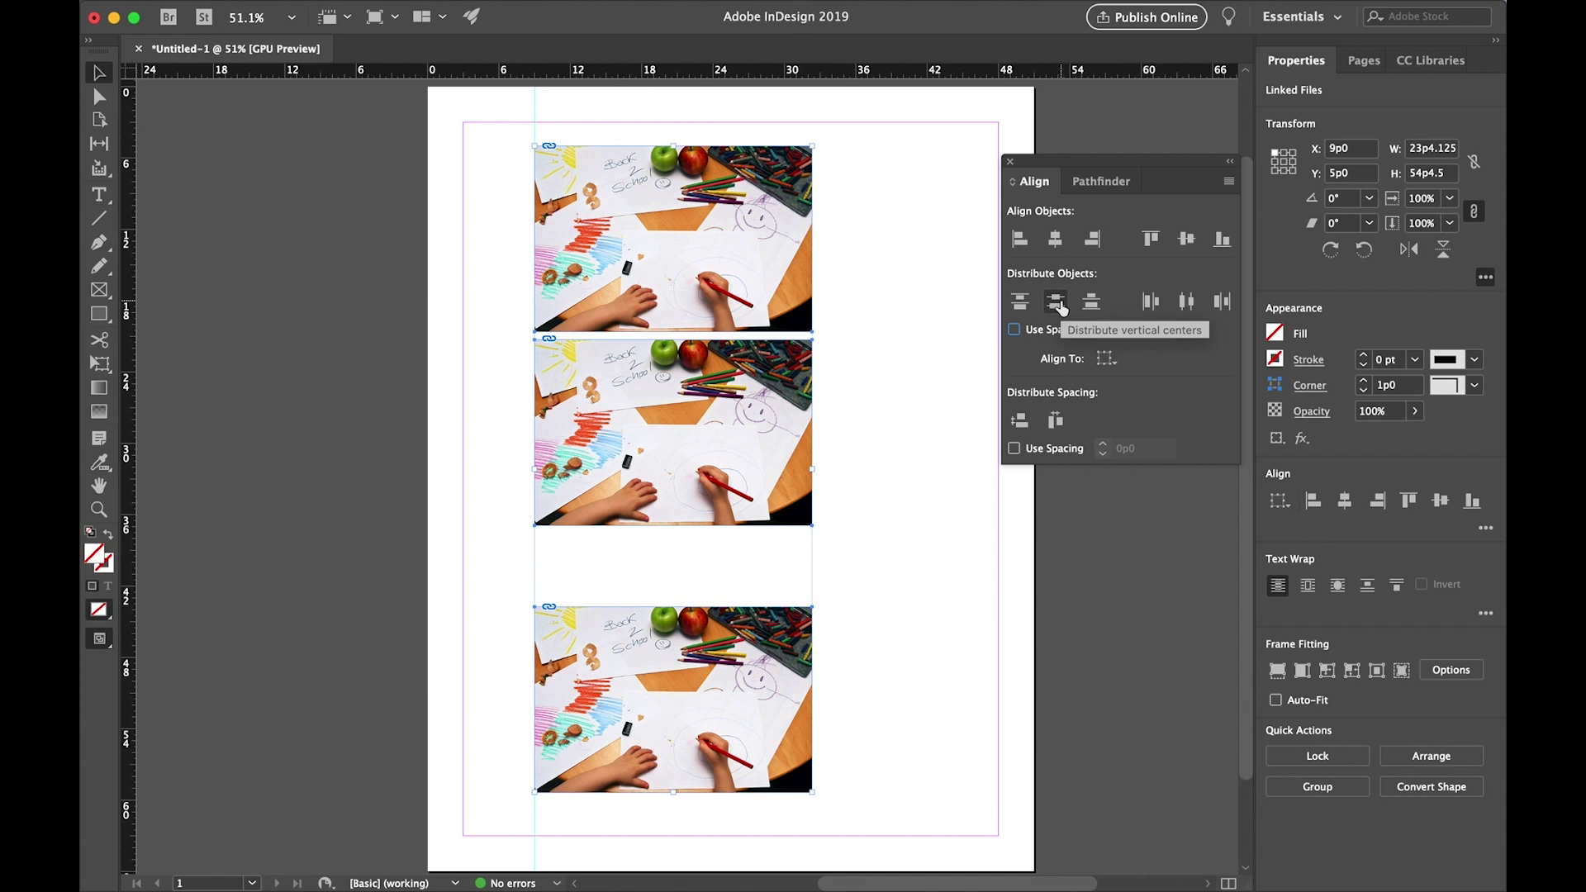
left_click(1061, 308)
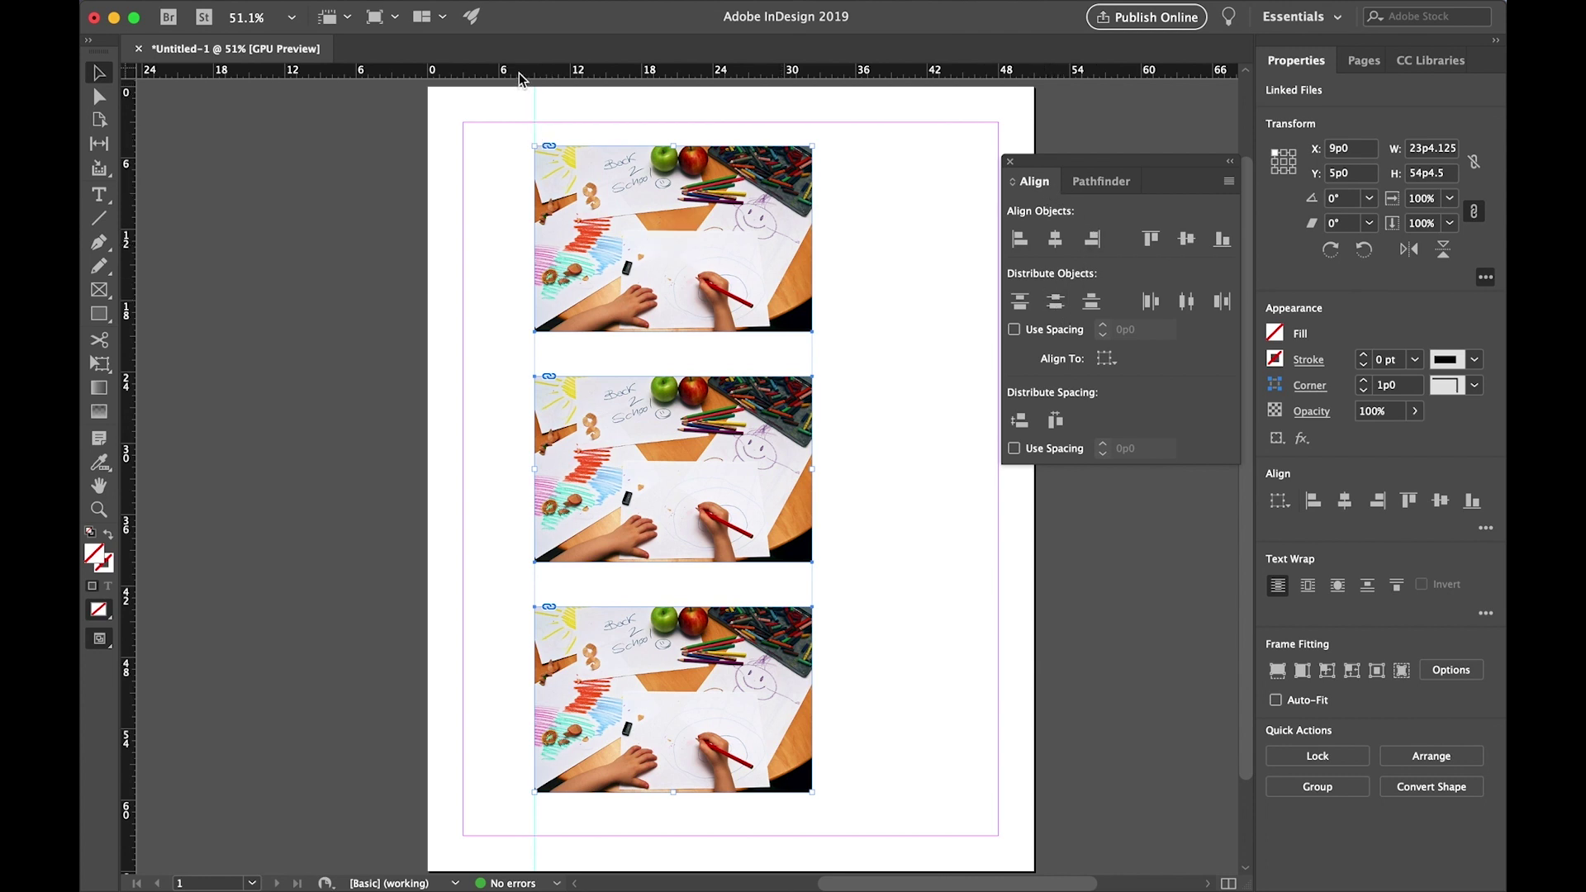
Step: Add horizontal ruler guides at the top photo's bottom edge (20p7.5) and at 32p2.25
left_click(1010, 163)
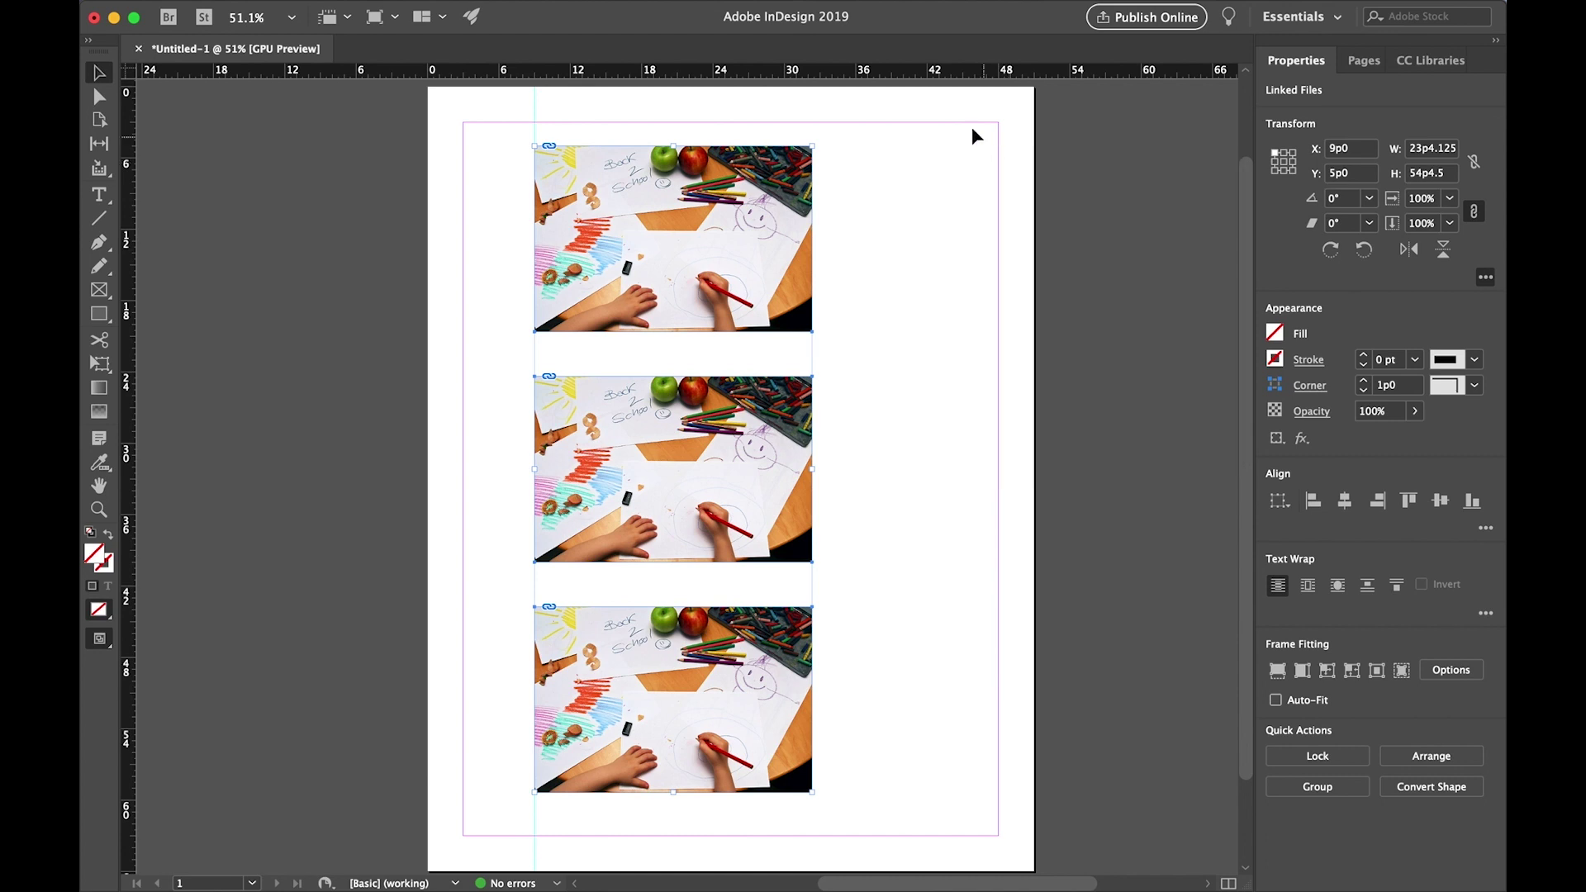
left_click_drag(826, 69, 835, 319)
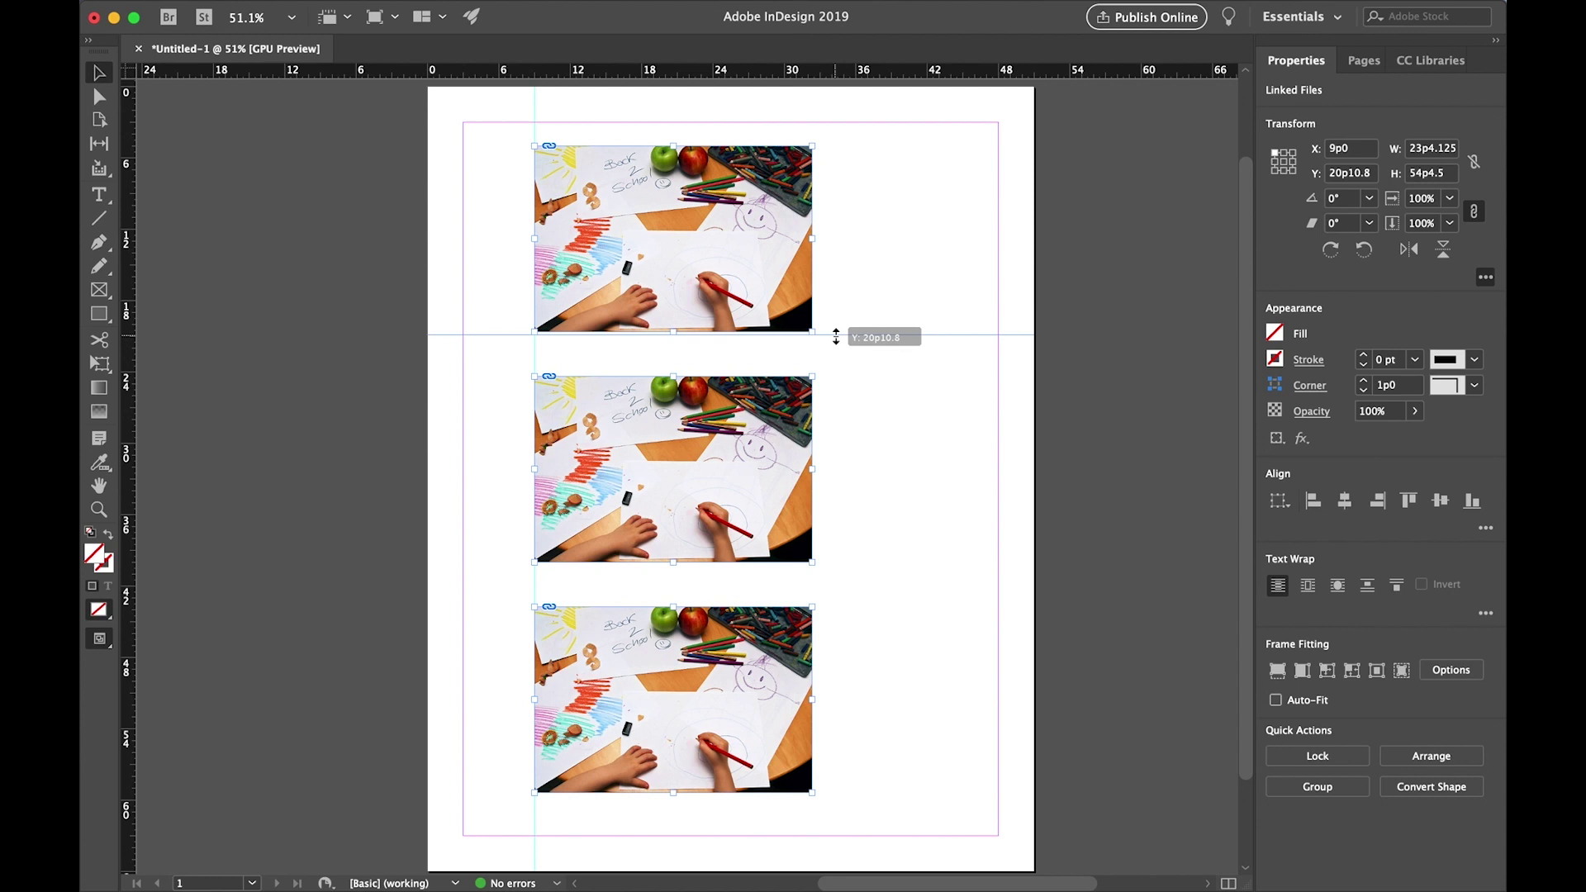
left_click_drag(836, 336, 836, 333)
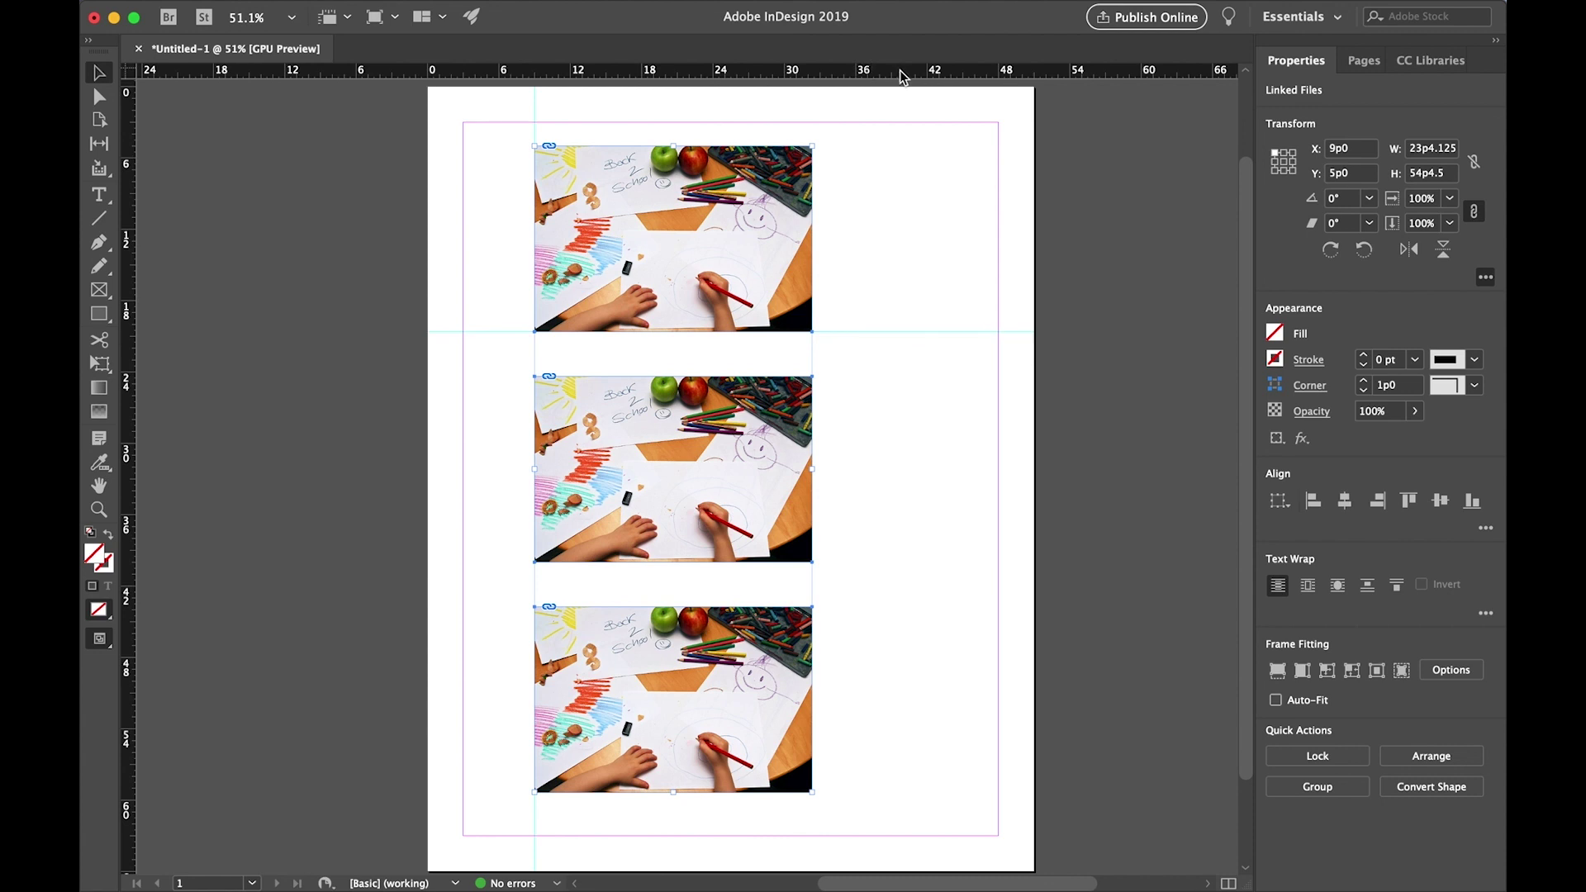
left_click_drag(900, 78, 885, 470)
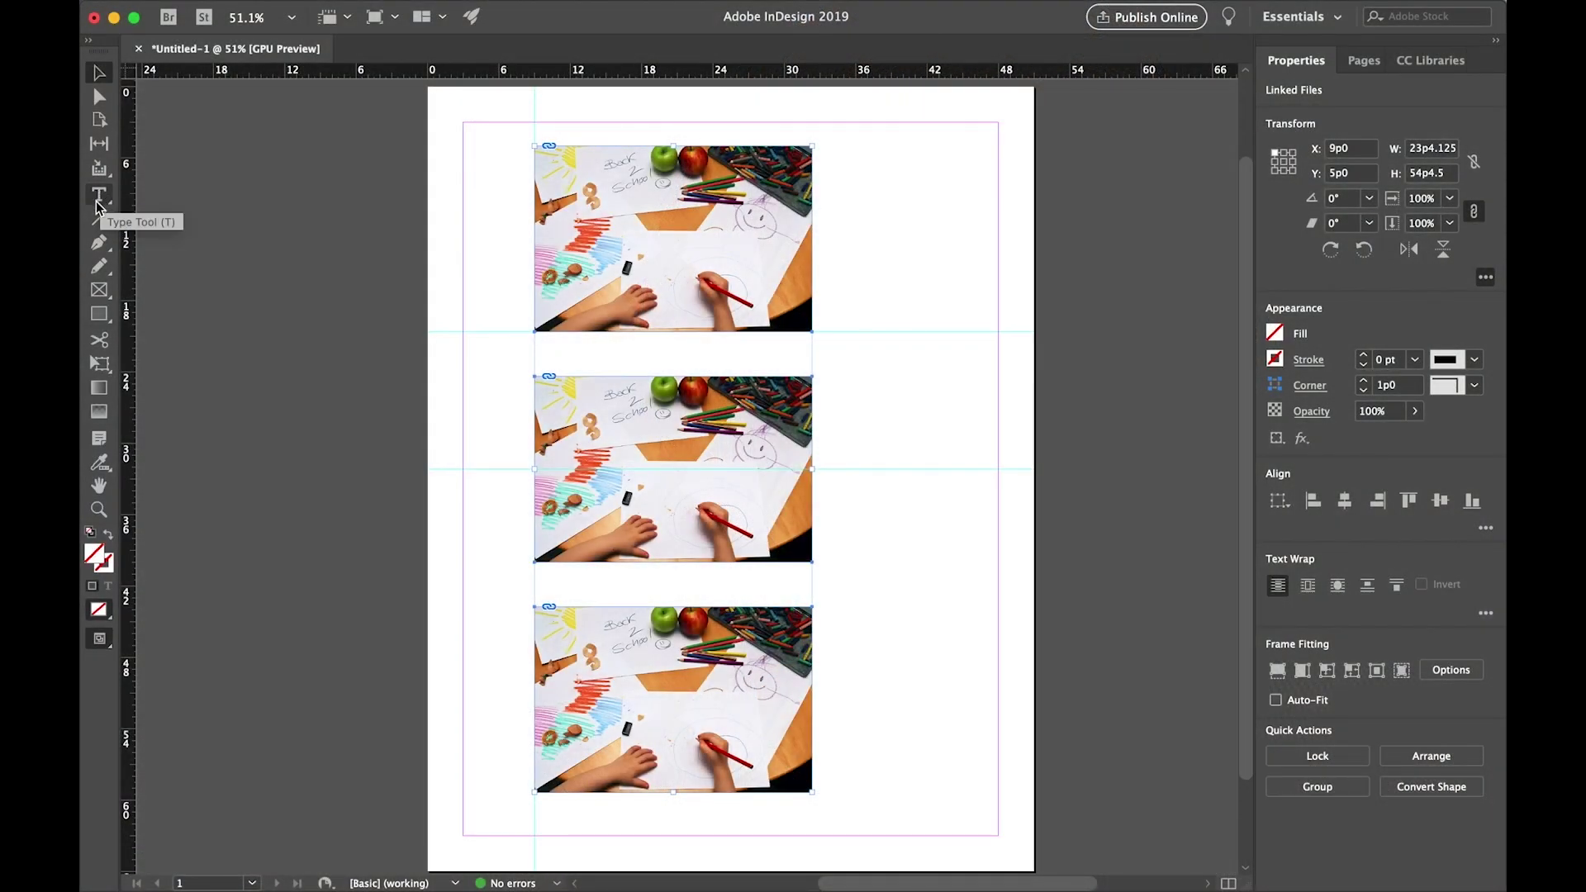
Step: Draw an empty 14p8.4 by 8p4.8 text frame right of the top photo and zoom in
left_click(99, 196)
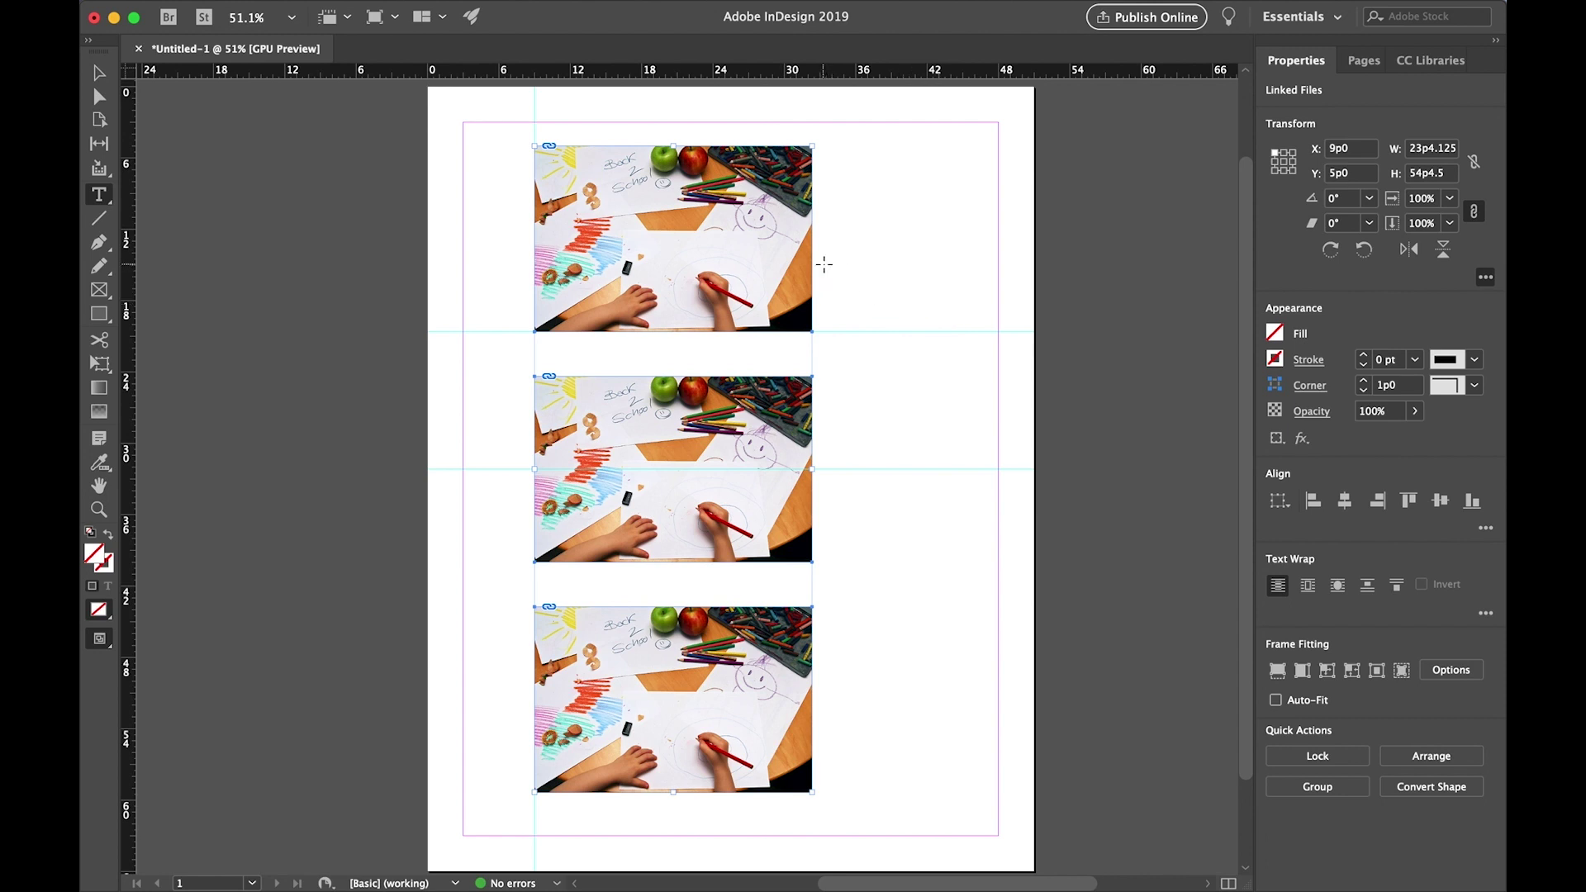
left_click_drag(823, 263, 997, 364)
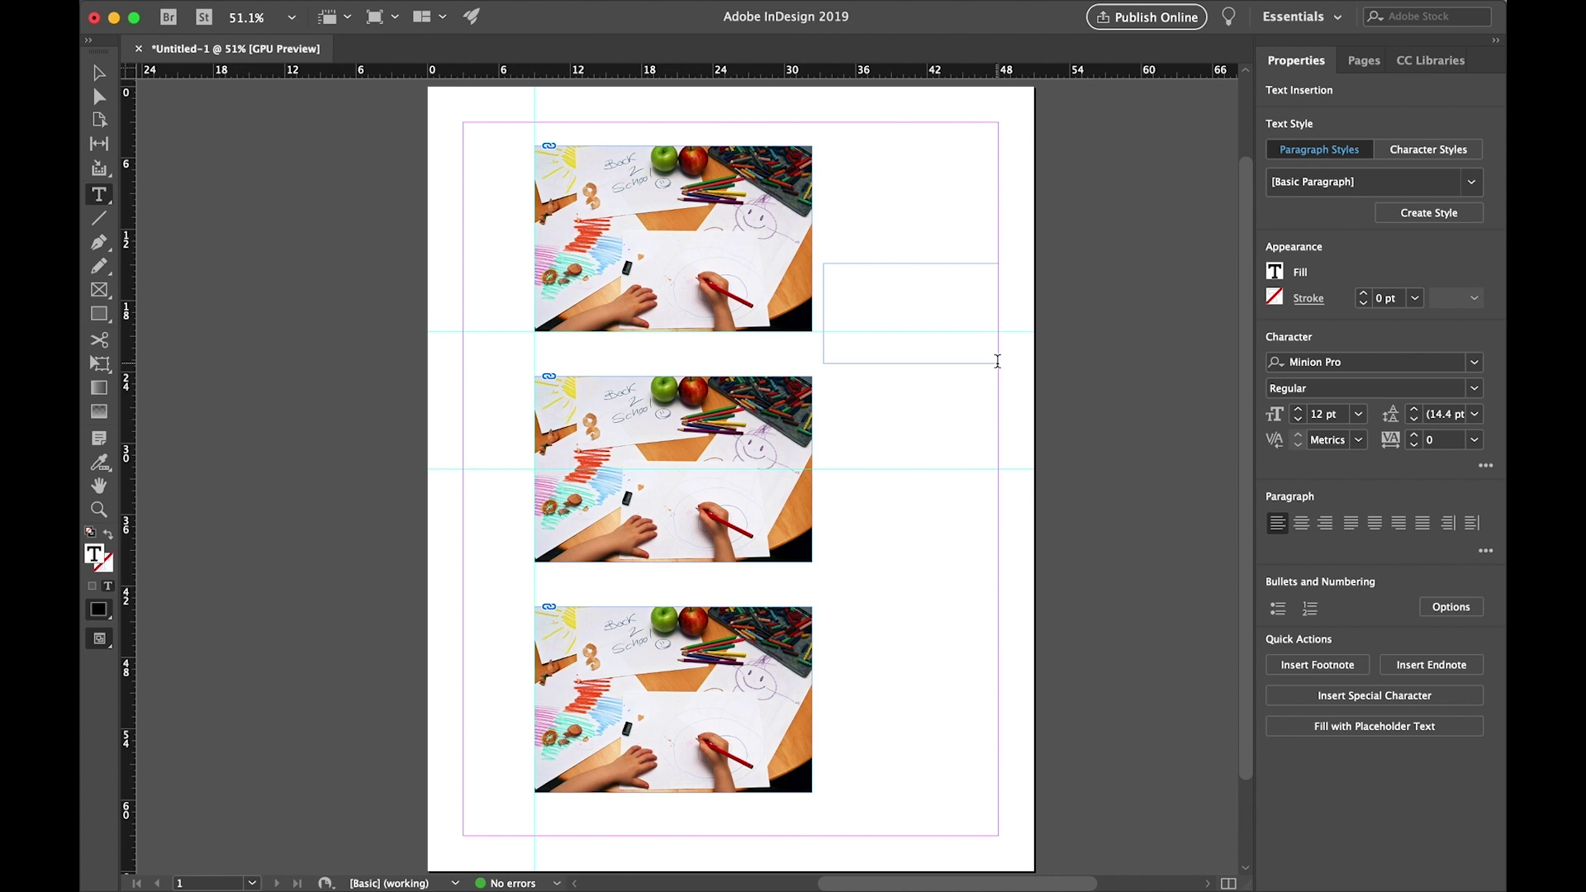
left_click(899, 271)
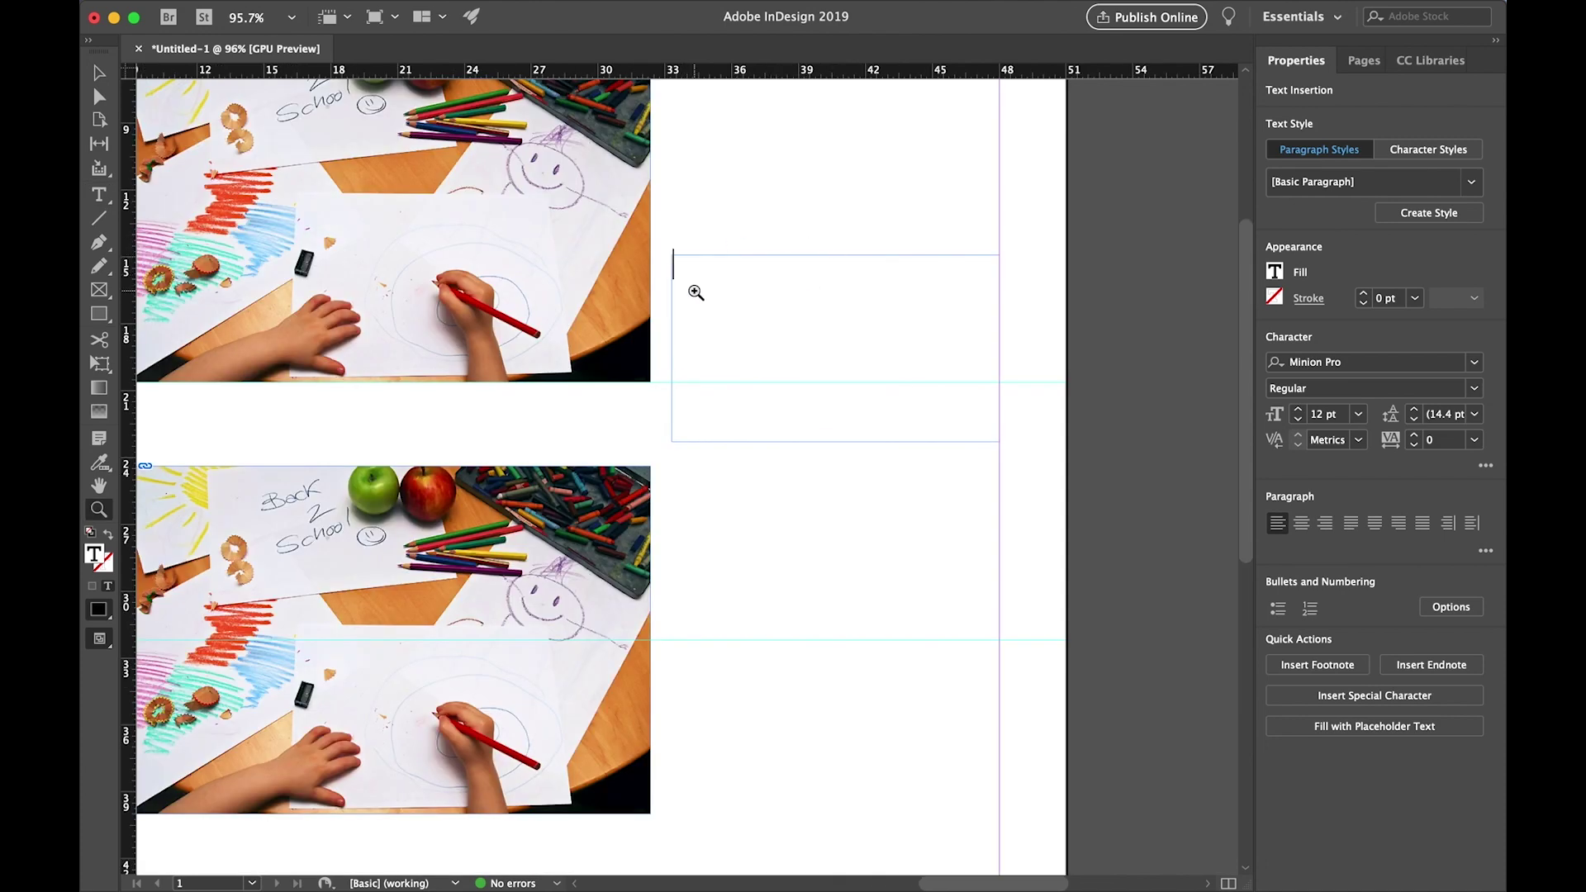
Step: Type 'Back to school' into the frame and select the whole line
left_click(96, 199)
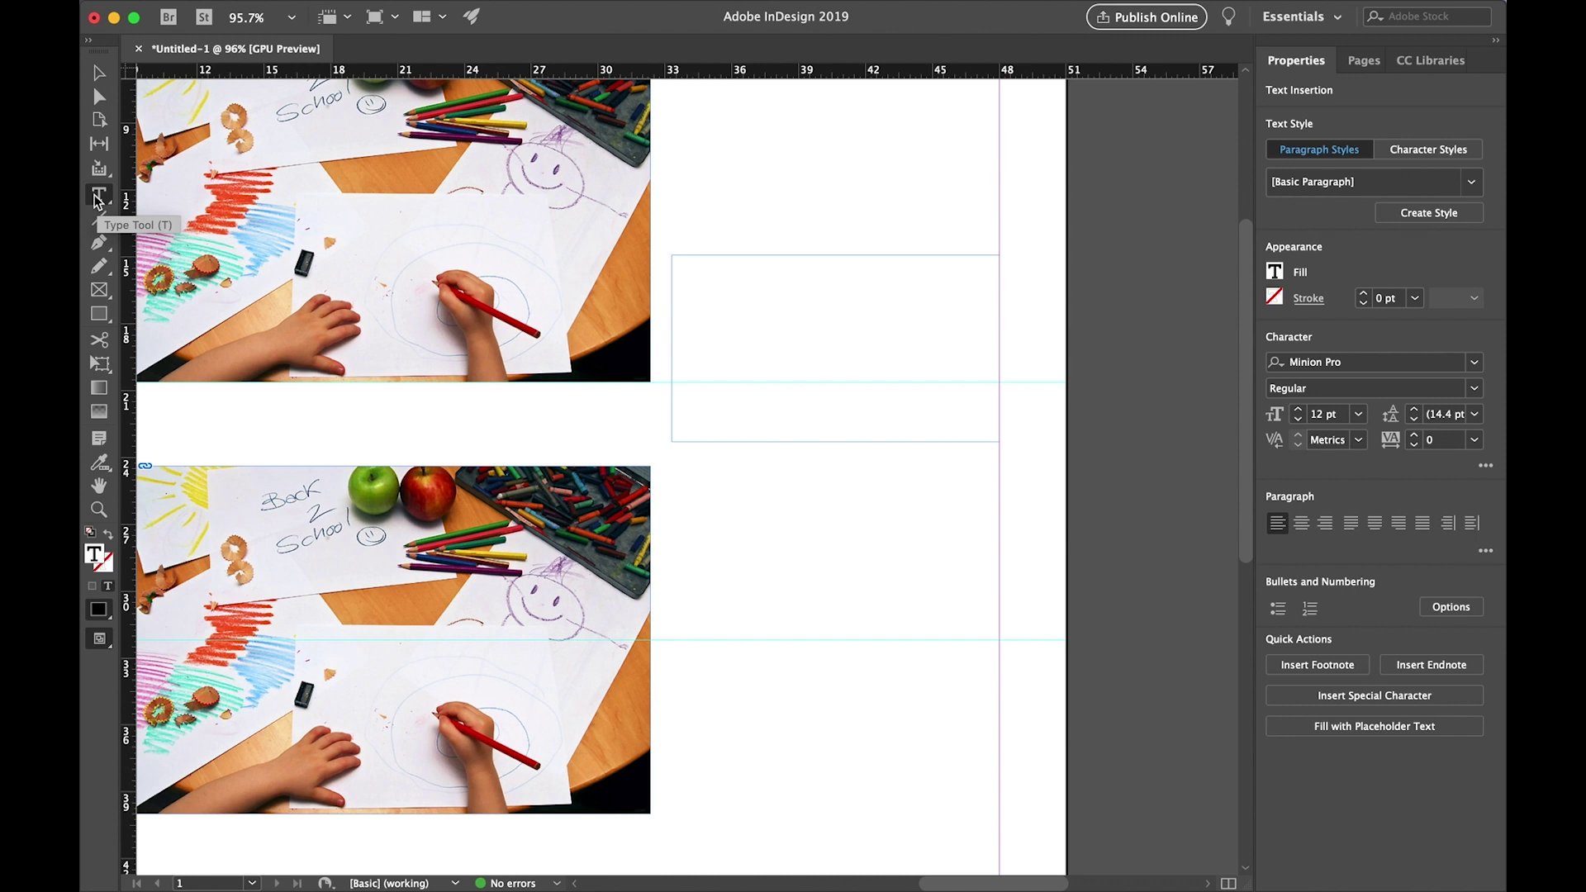
type("Bac")
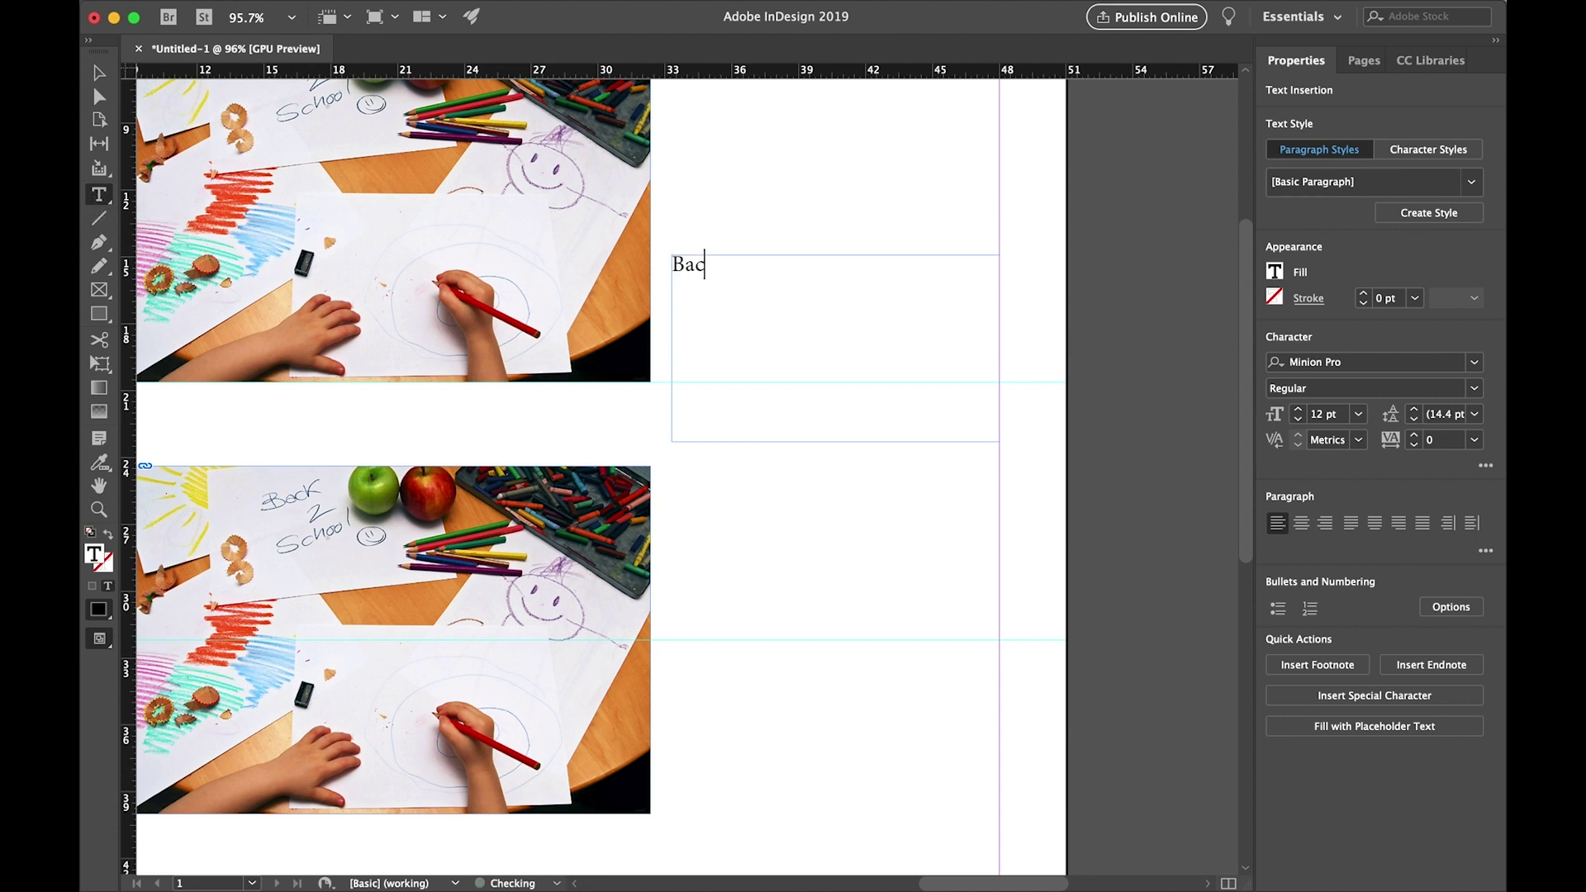
type("k to school")
double_click(761, 264)
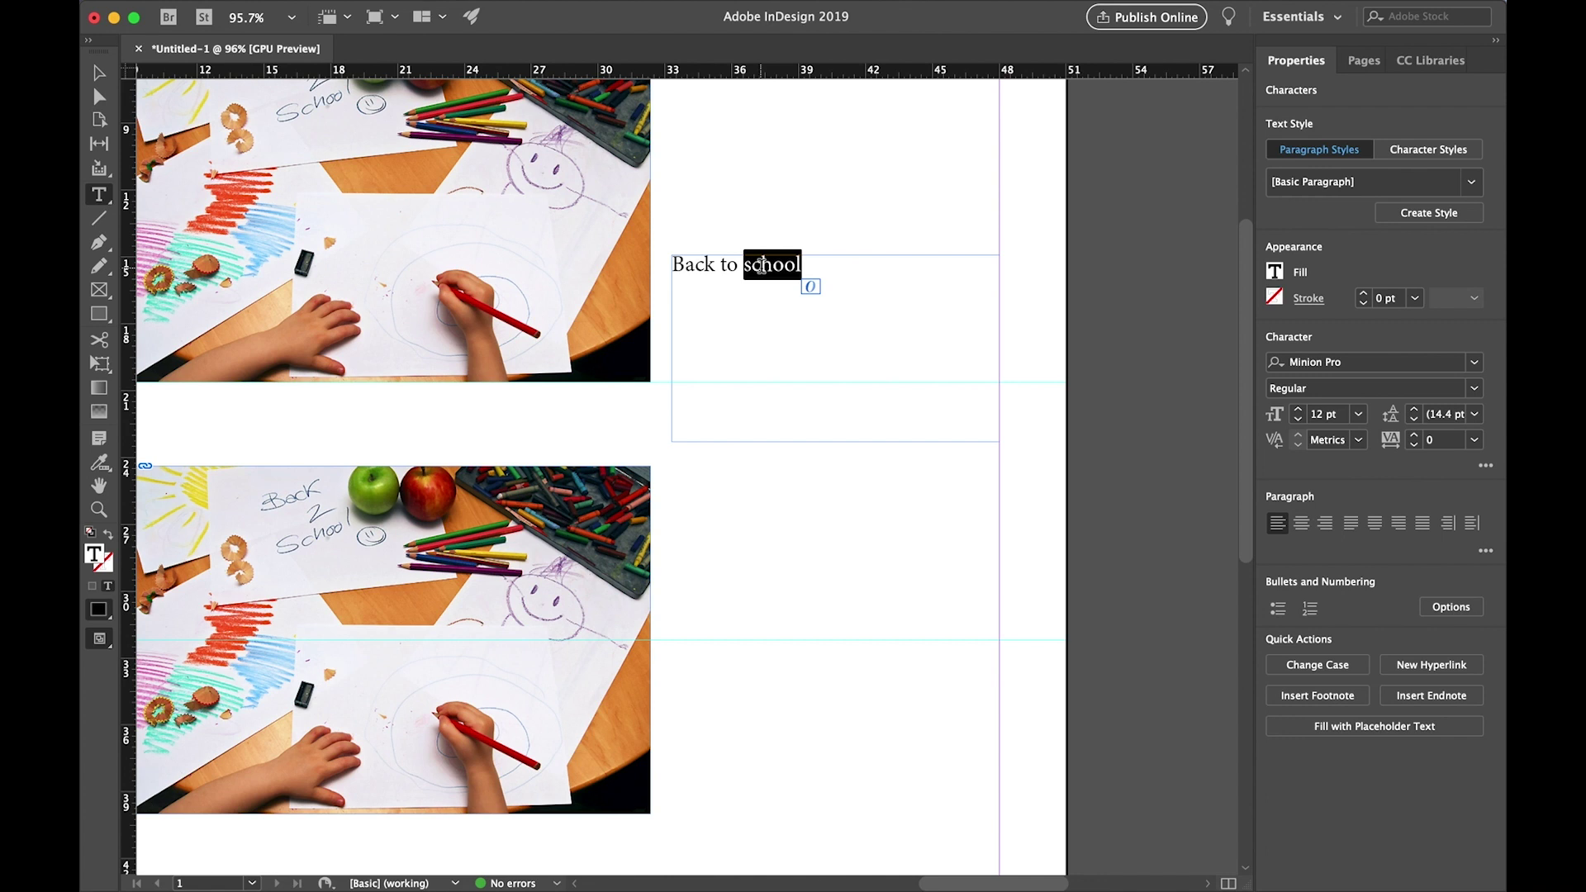
triple_click(762, 264)
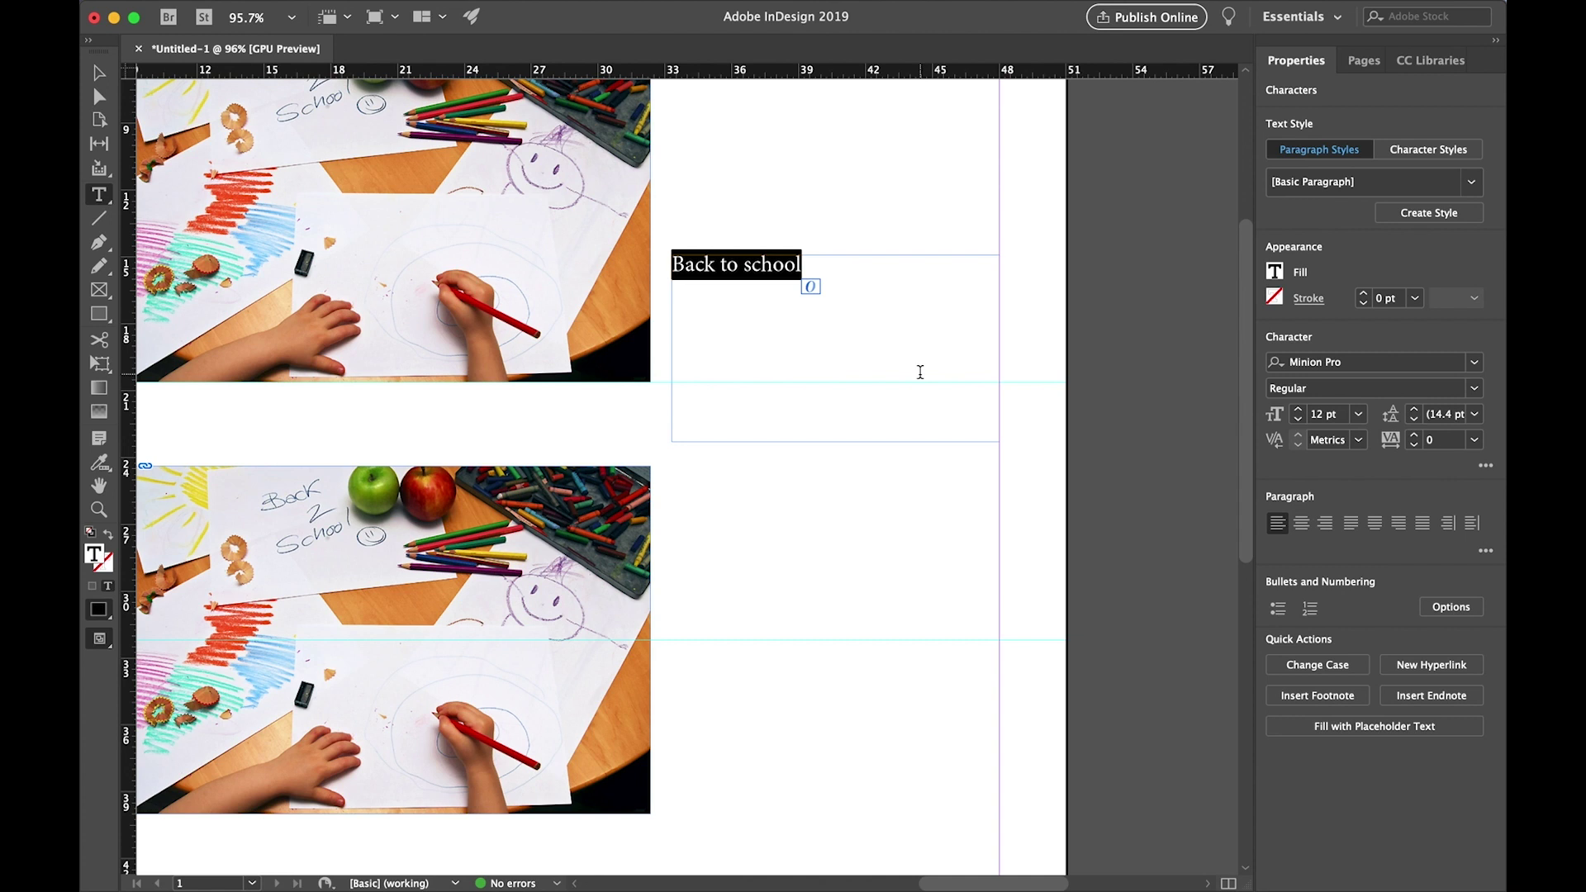
Step: Raise the heading size from 12 pt up to 32 pt, then settle back at 28 pt
key("Escape")
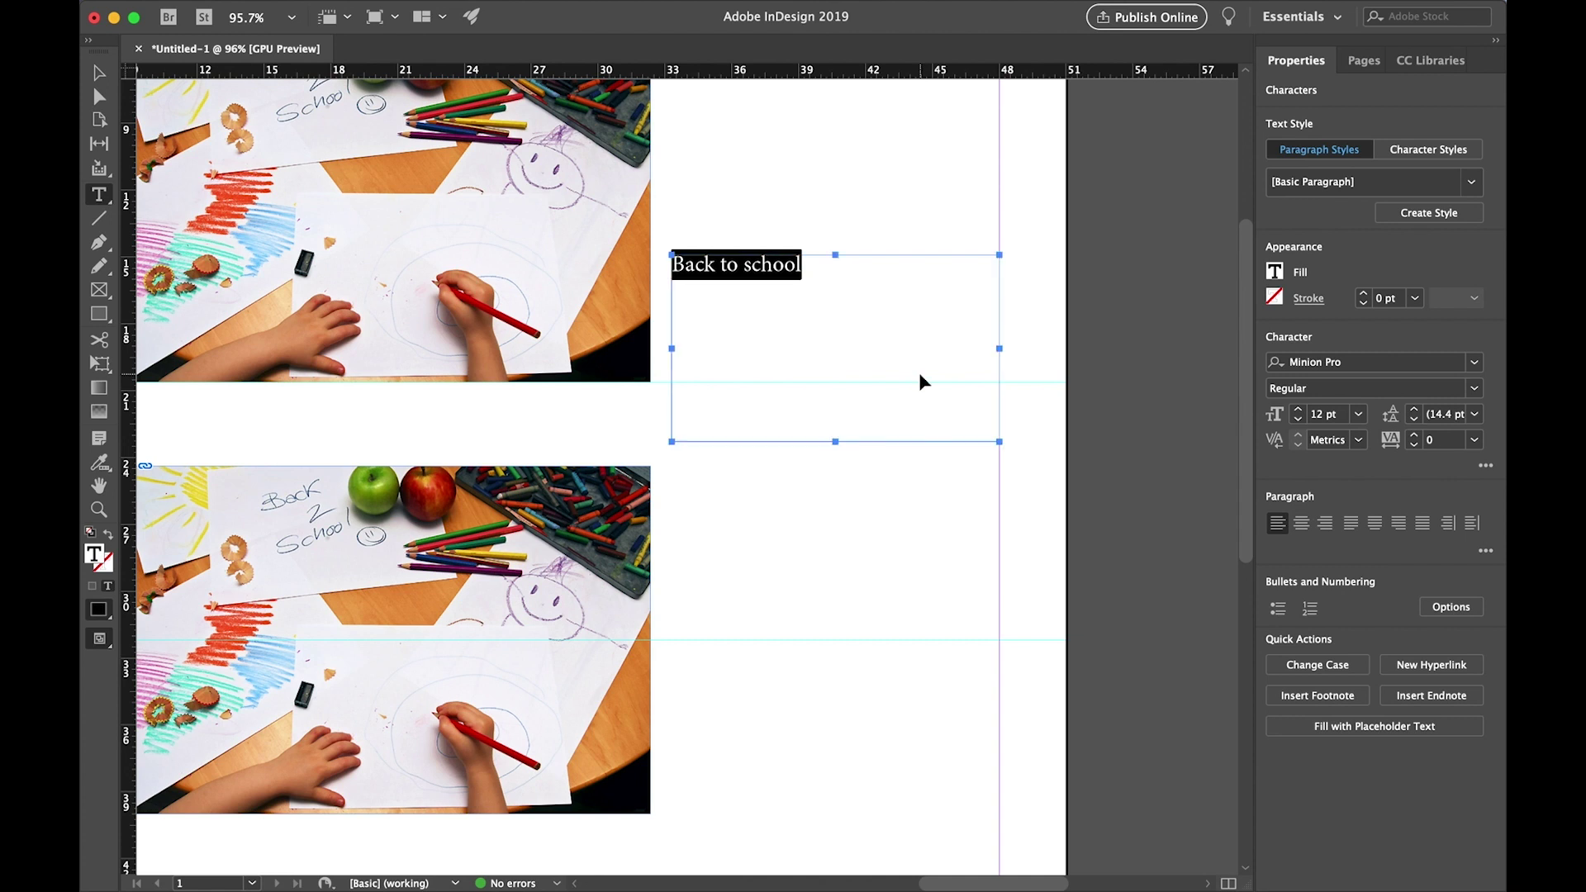
key("super+shift+period")
key("super+shift+period")
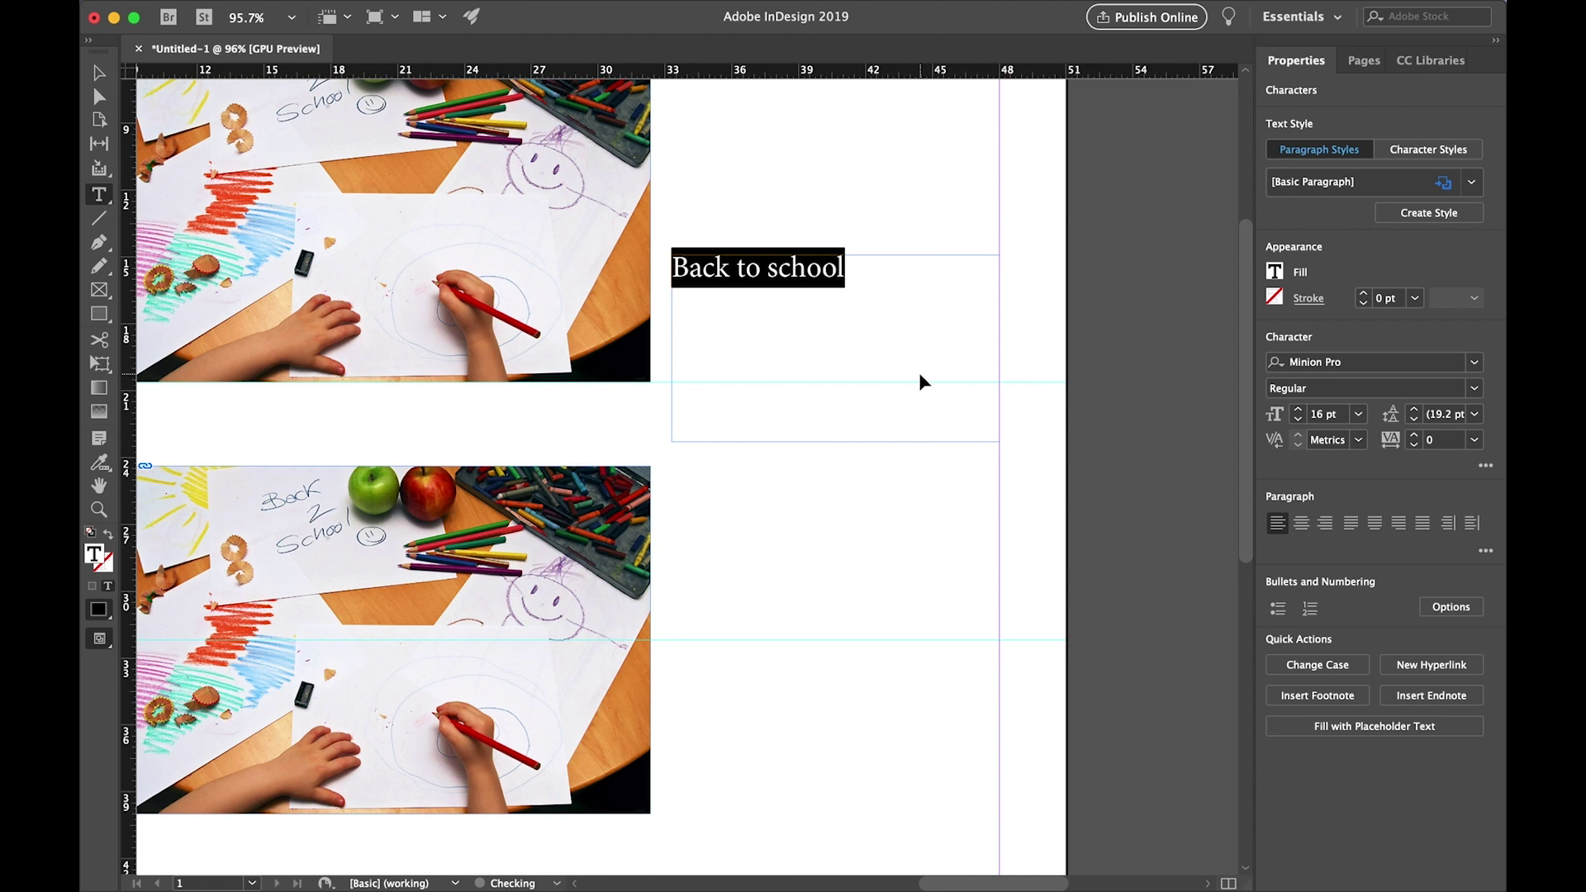
key("super+shift+period")
key("super+shift+period")
key("super+shift+period")
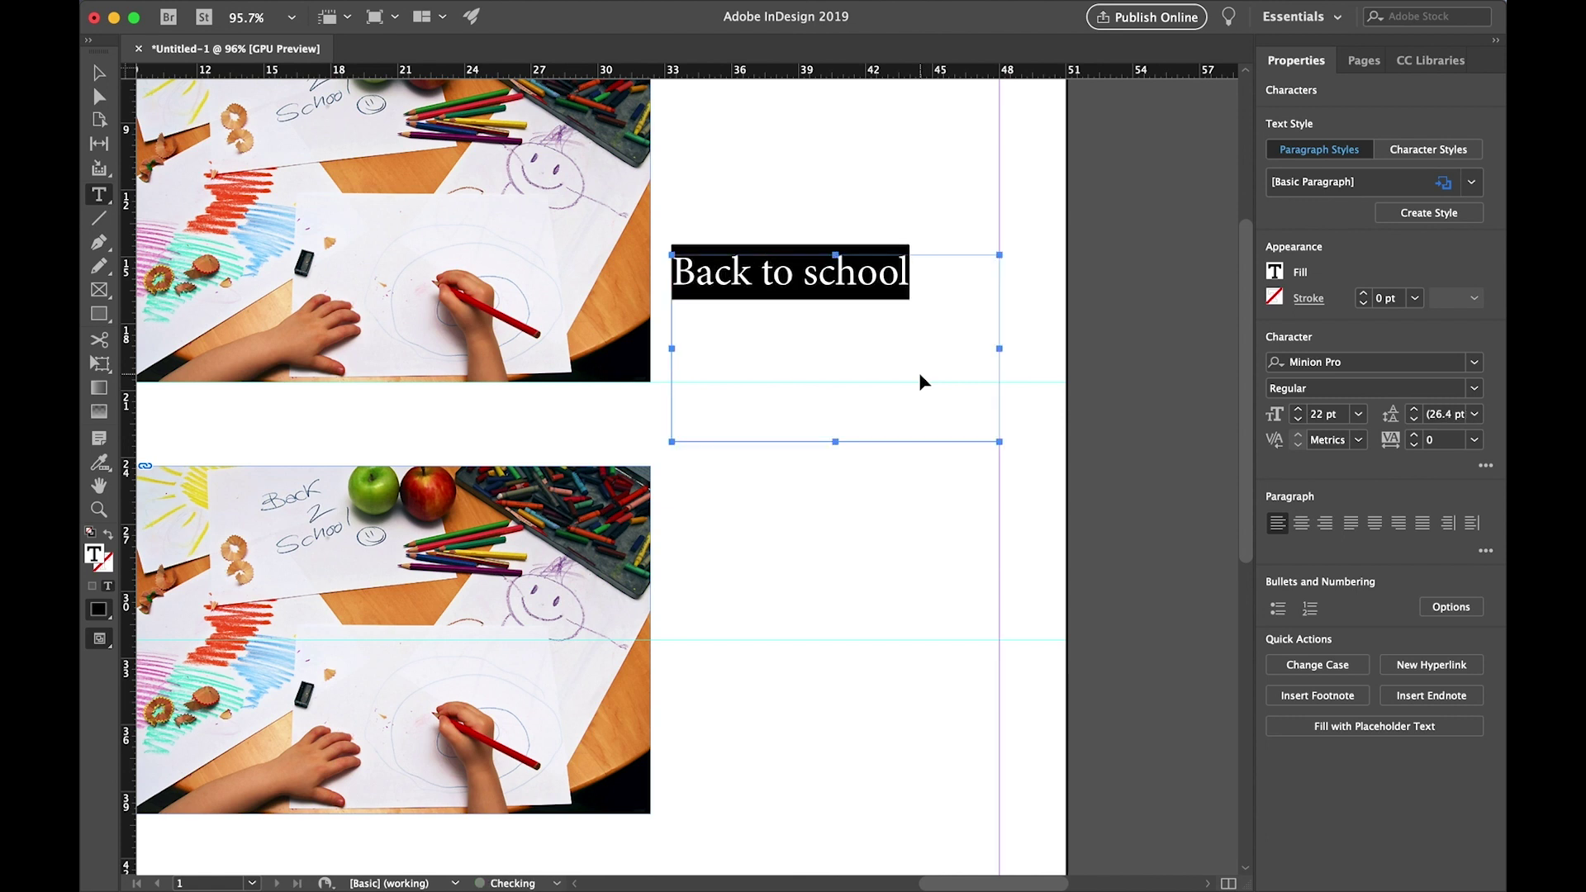
key("super+shift+period")
key("super+shift+period")
key("super+shift+period")
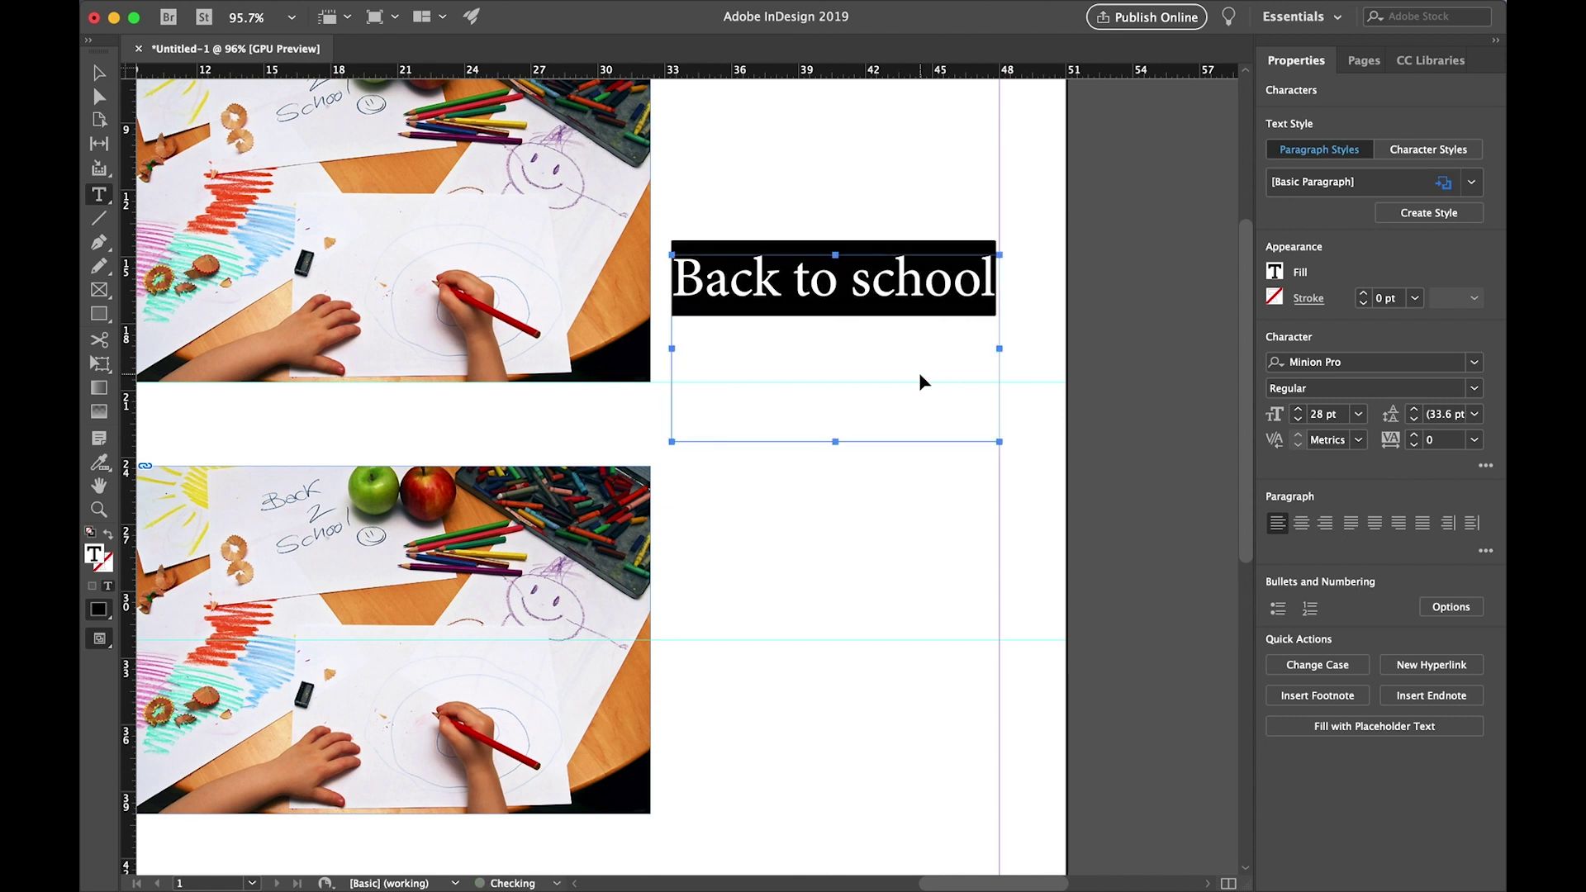
key("super+shift+period")
key("super+shift+period")
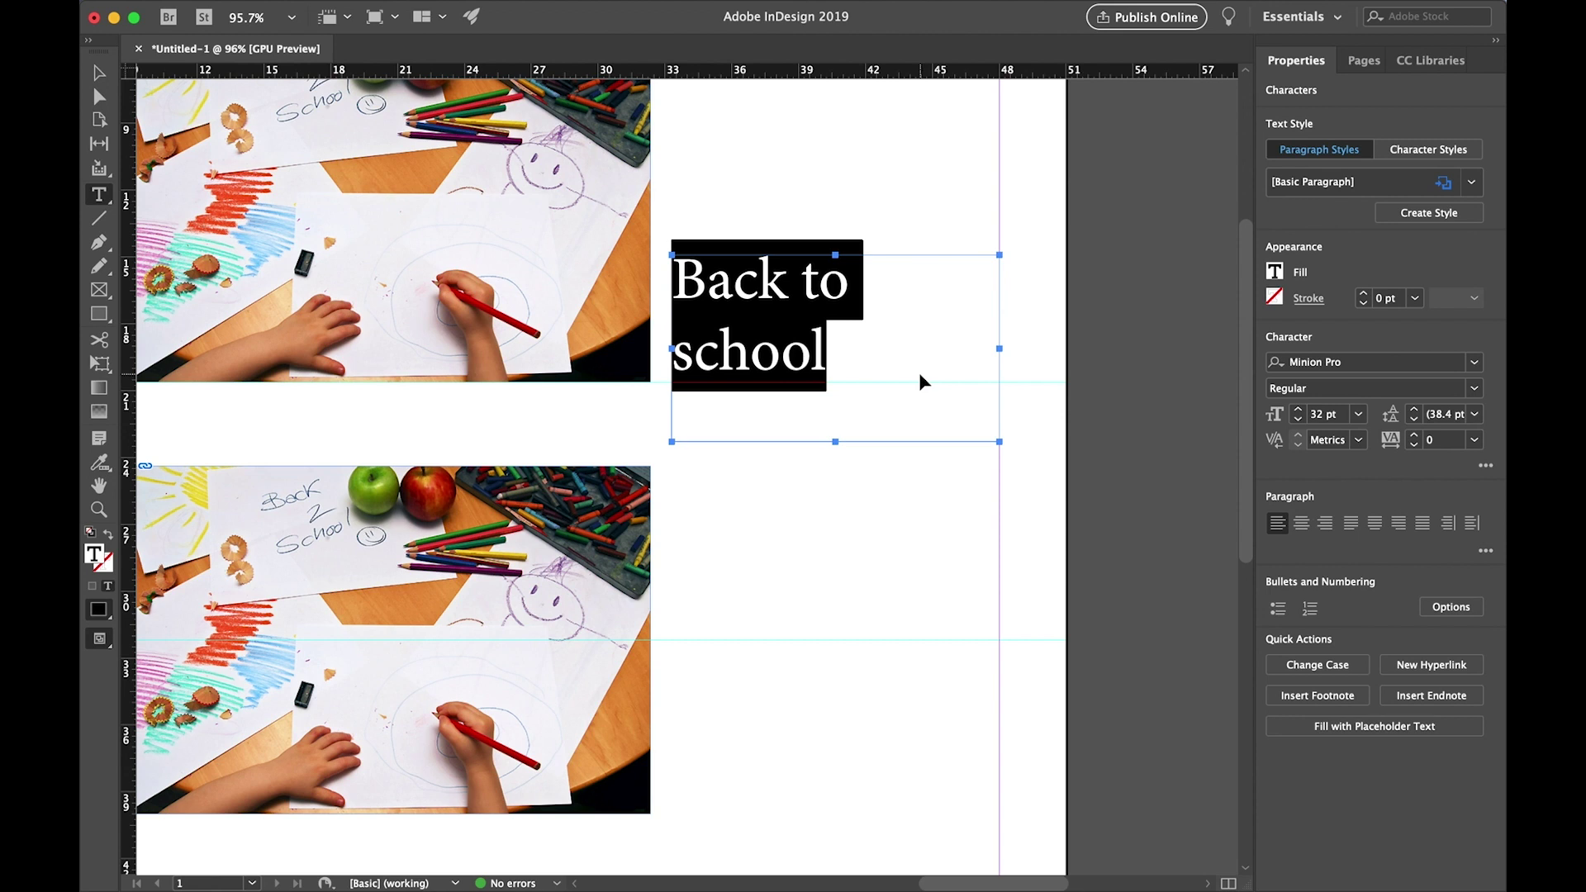
key("super+shift+comma")
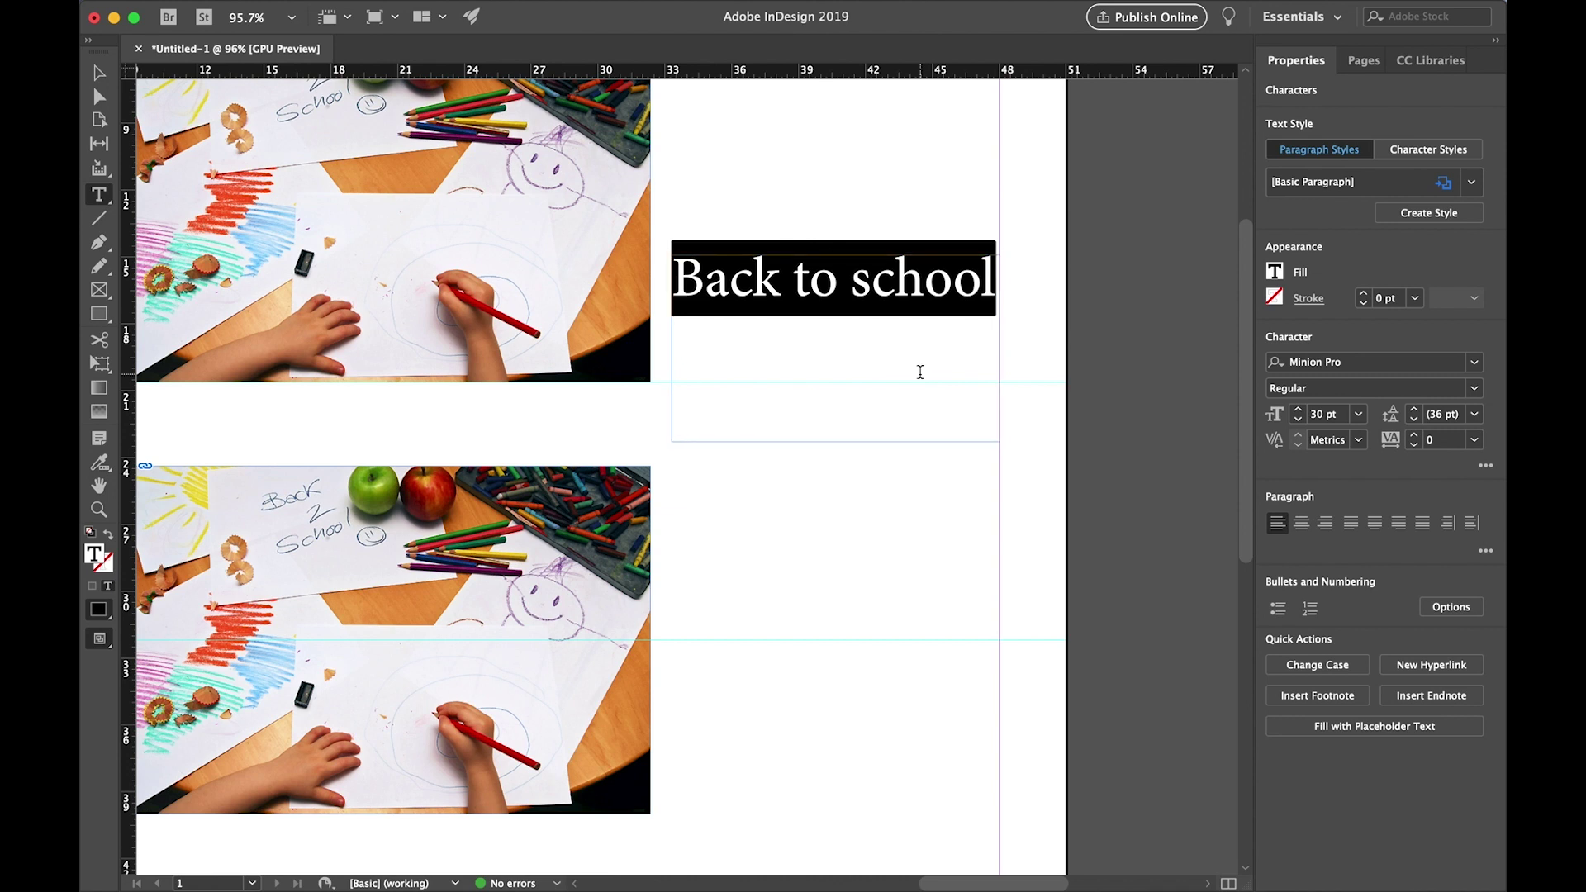
key("super+shift+comma")
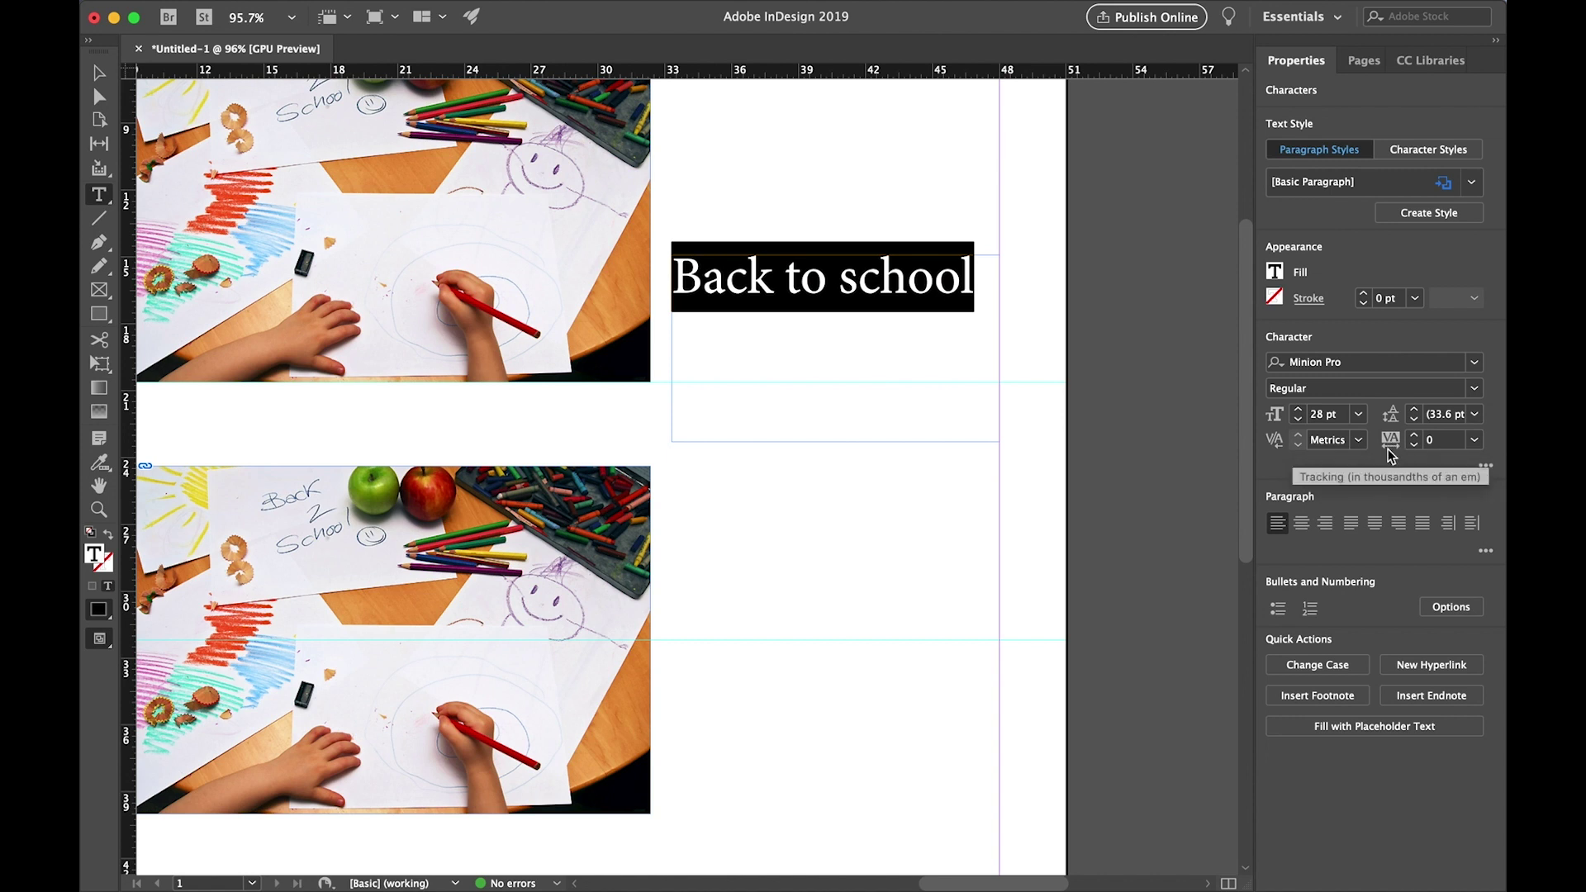
Step: Try heading tracking values of 25 and then -50
left_click(1475, 440)
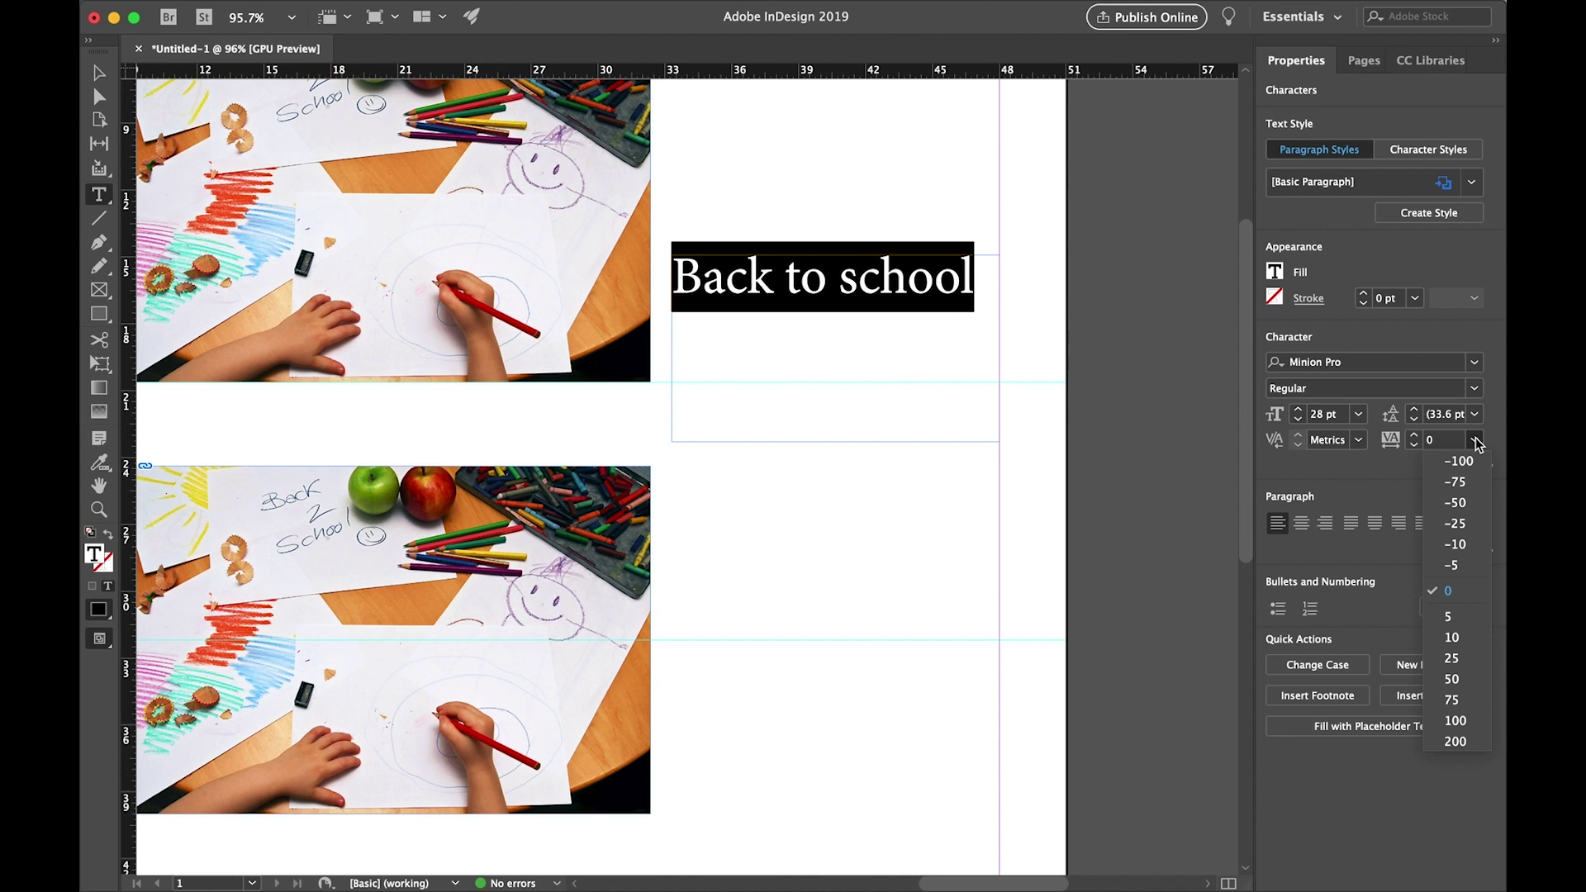
left_click(1451, 659)
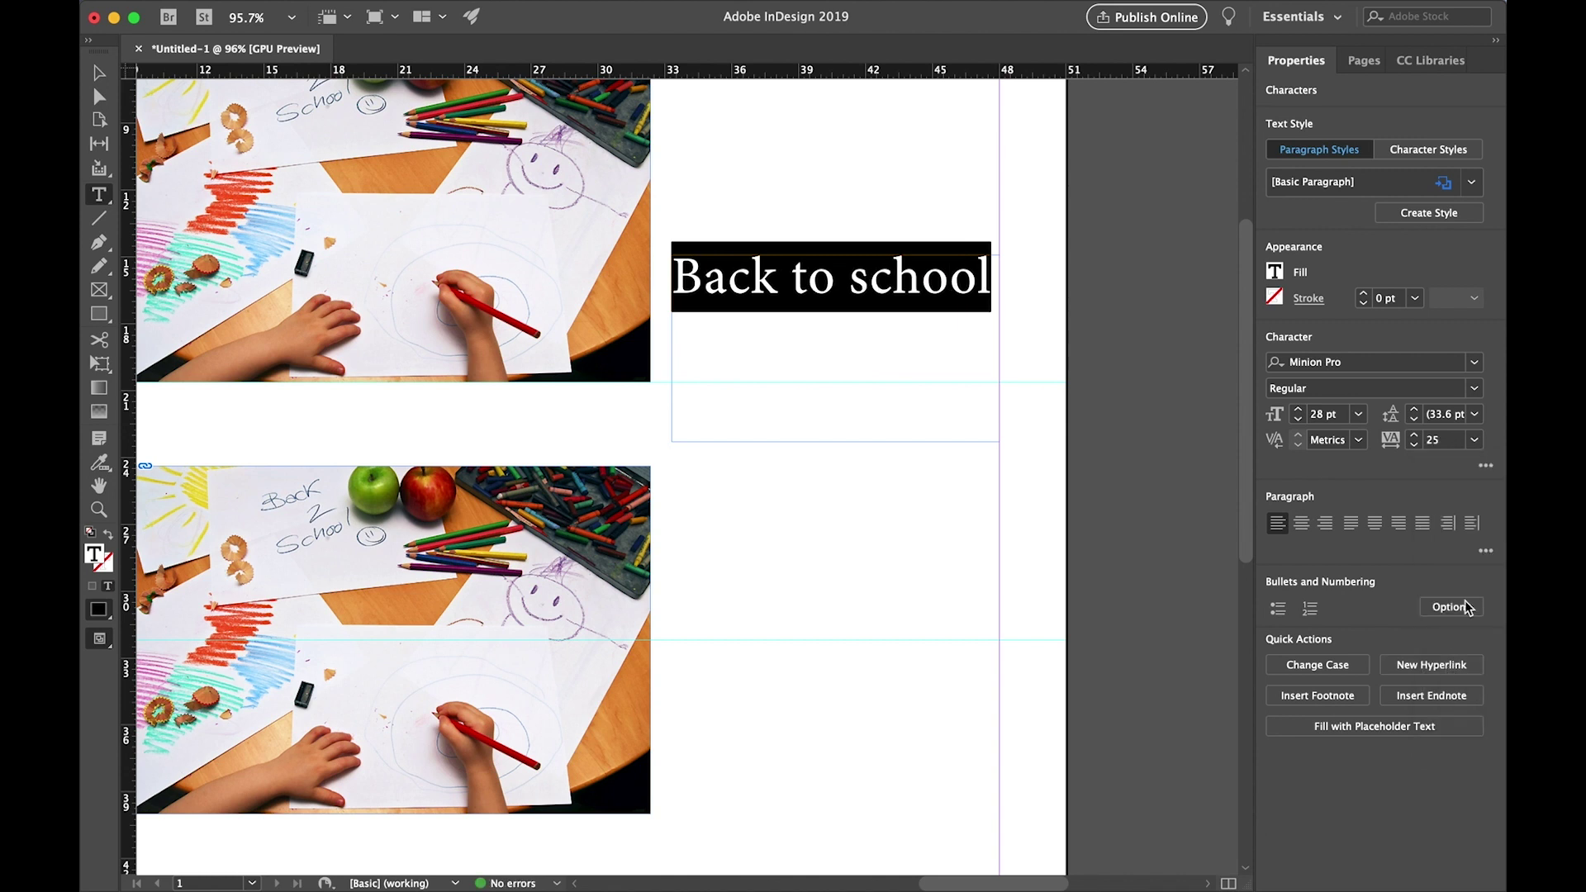
left_click(1475, 443)
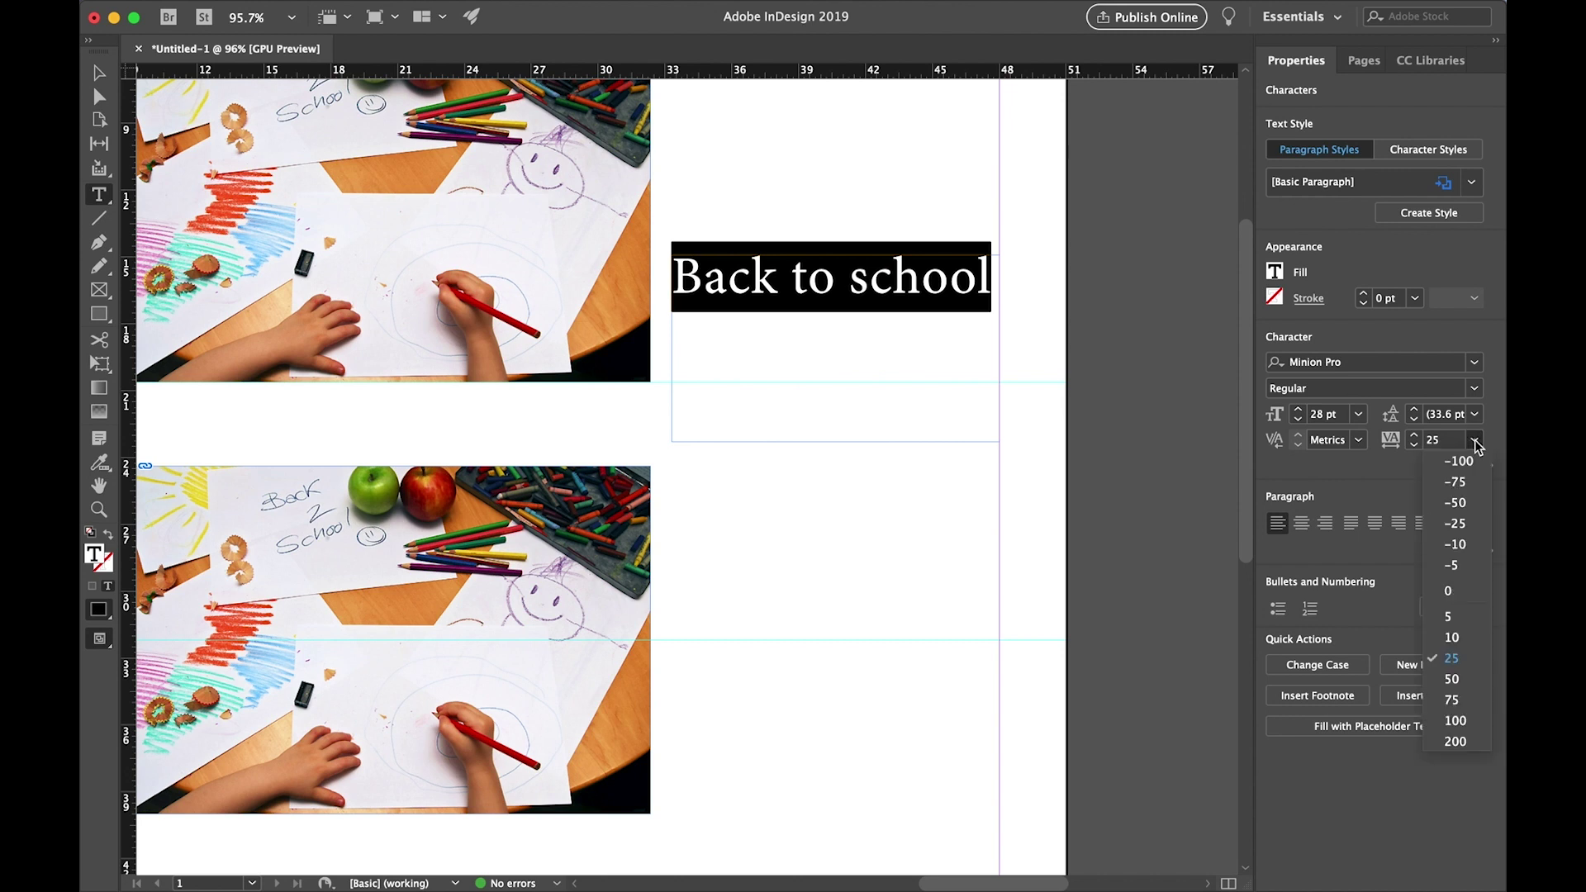
left_click(1455, 504)
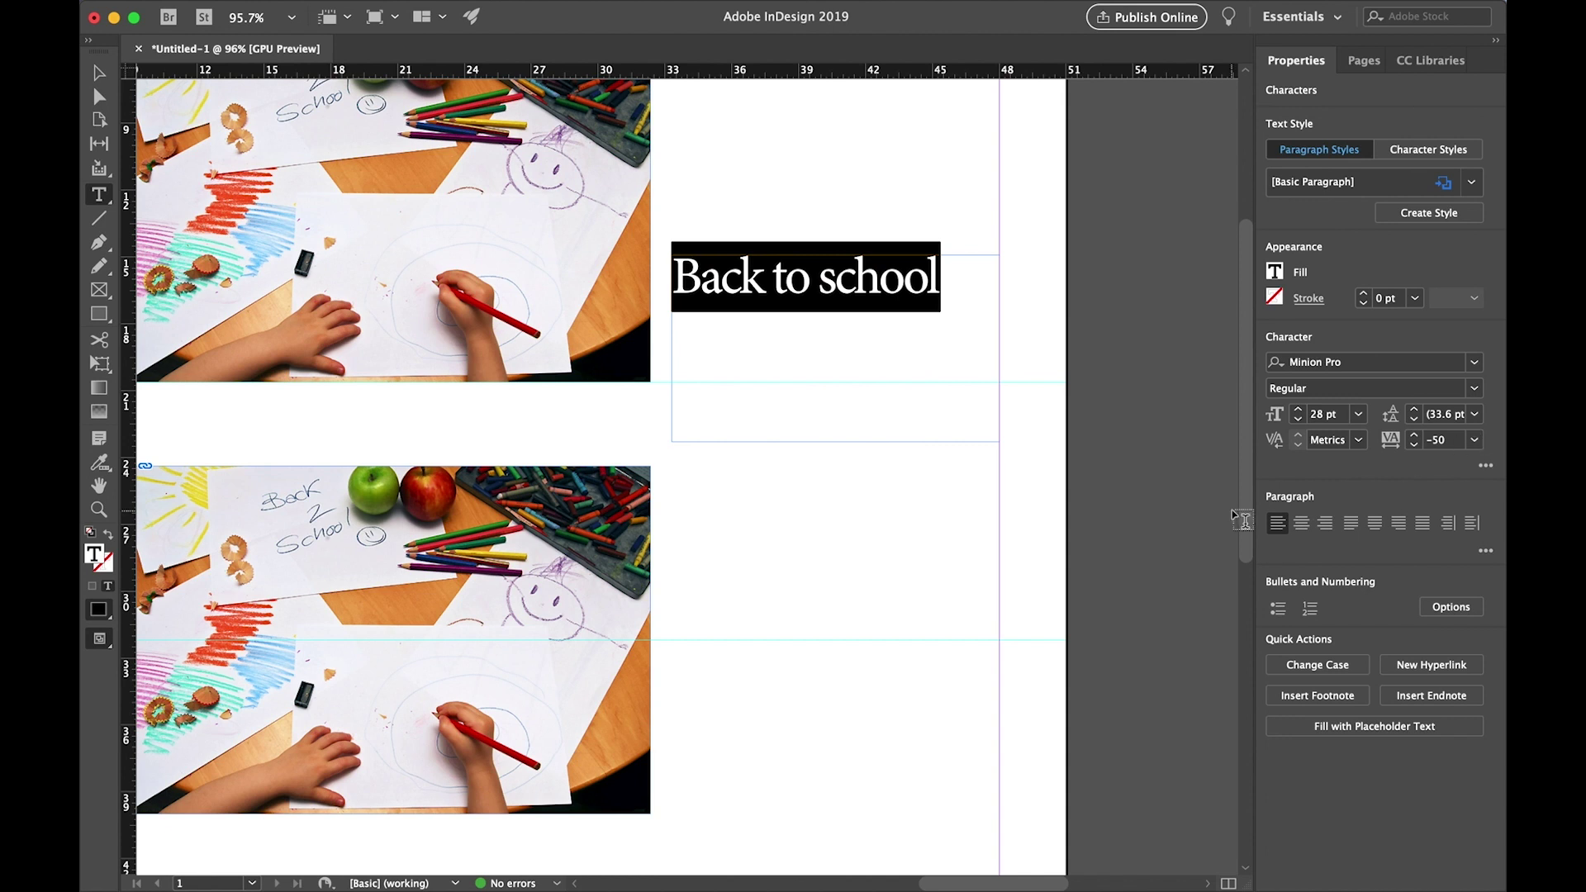
Step: Set the kerning after 'Back' to 25
left_click(743, 281)
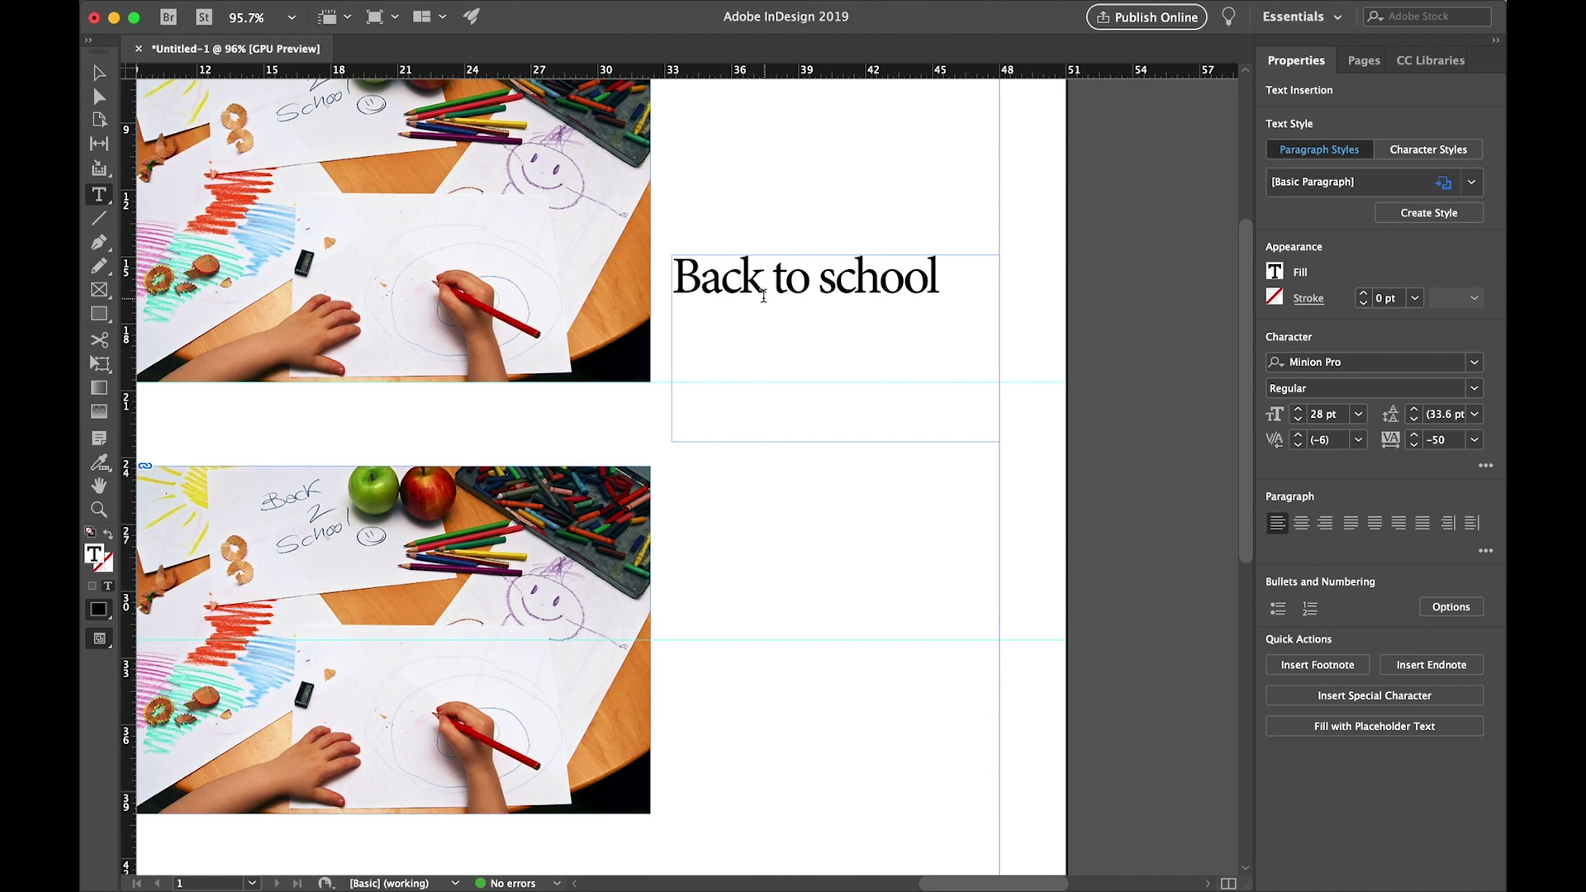
left_click(1359, 440)
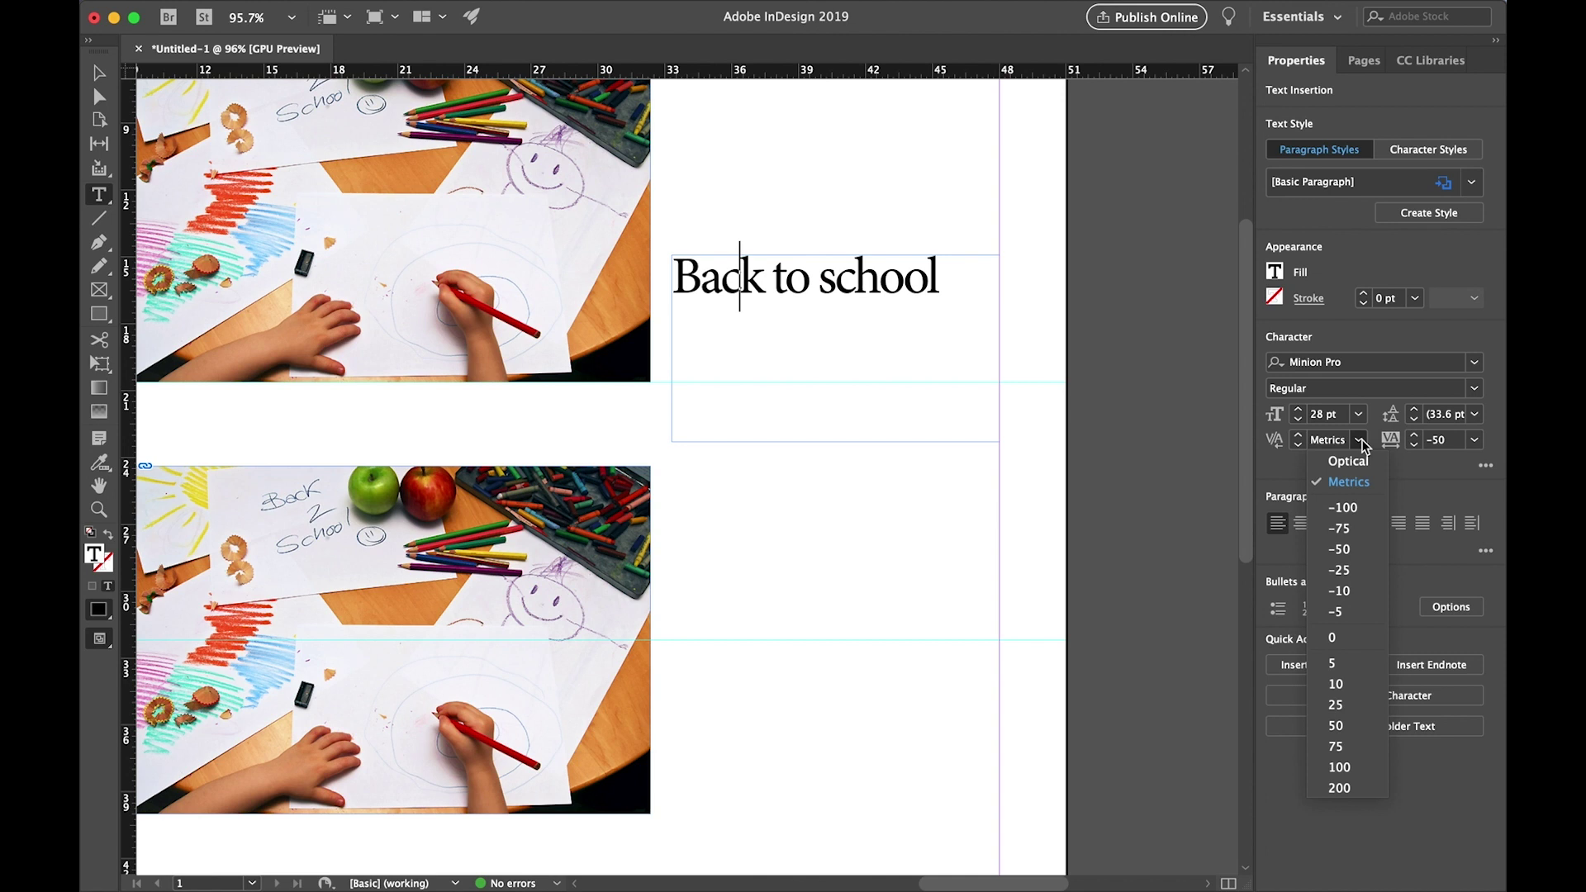
left_click(1338, 704)
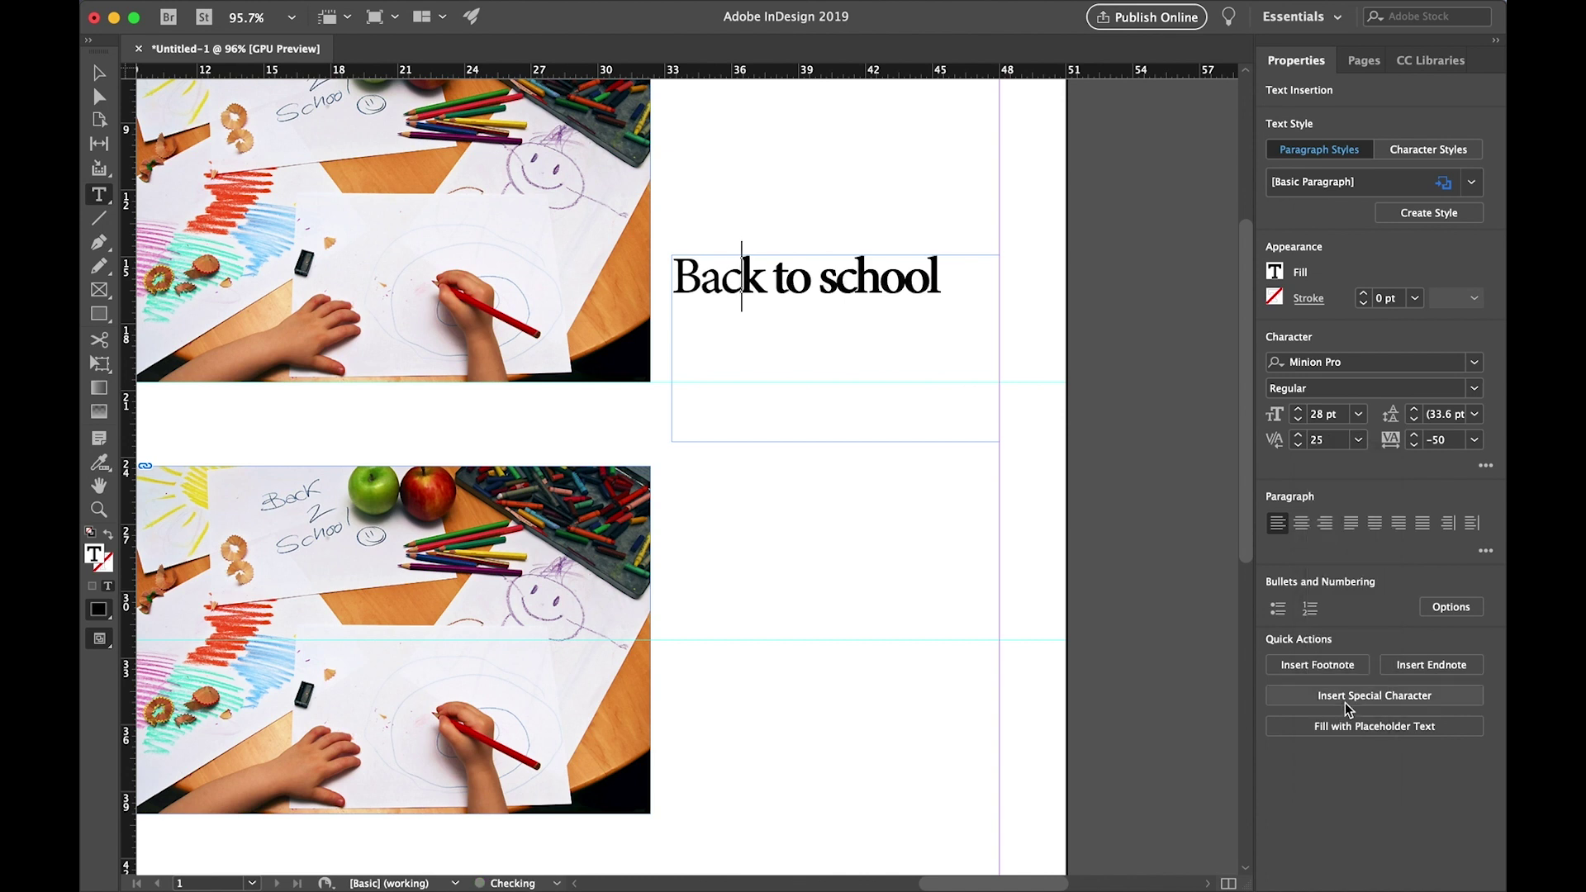
Step: Set tracking to -10 across the whole 'Back to school' line
triple_click(847, 283)
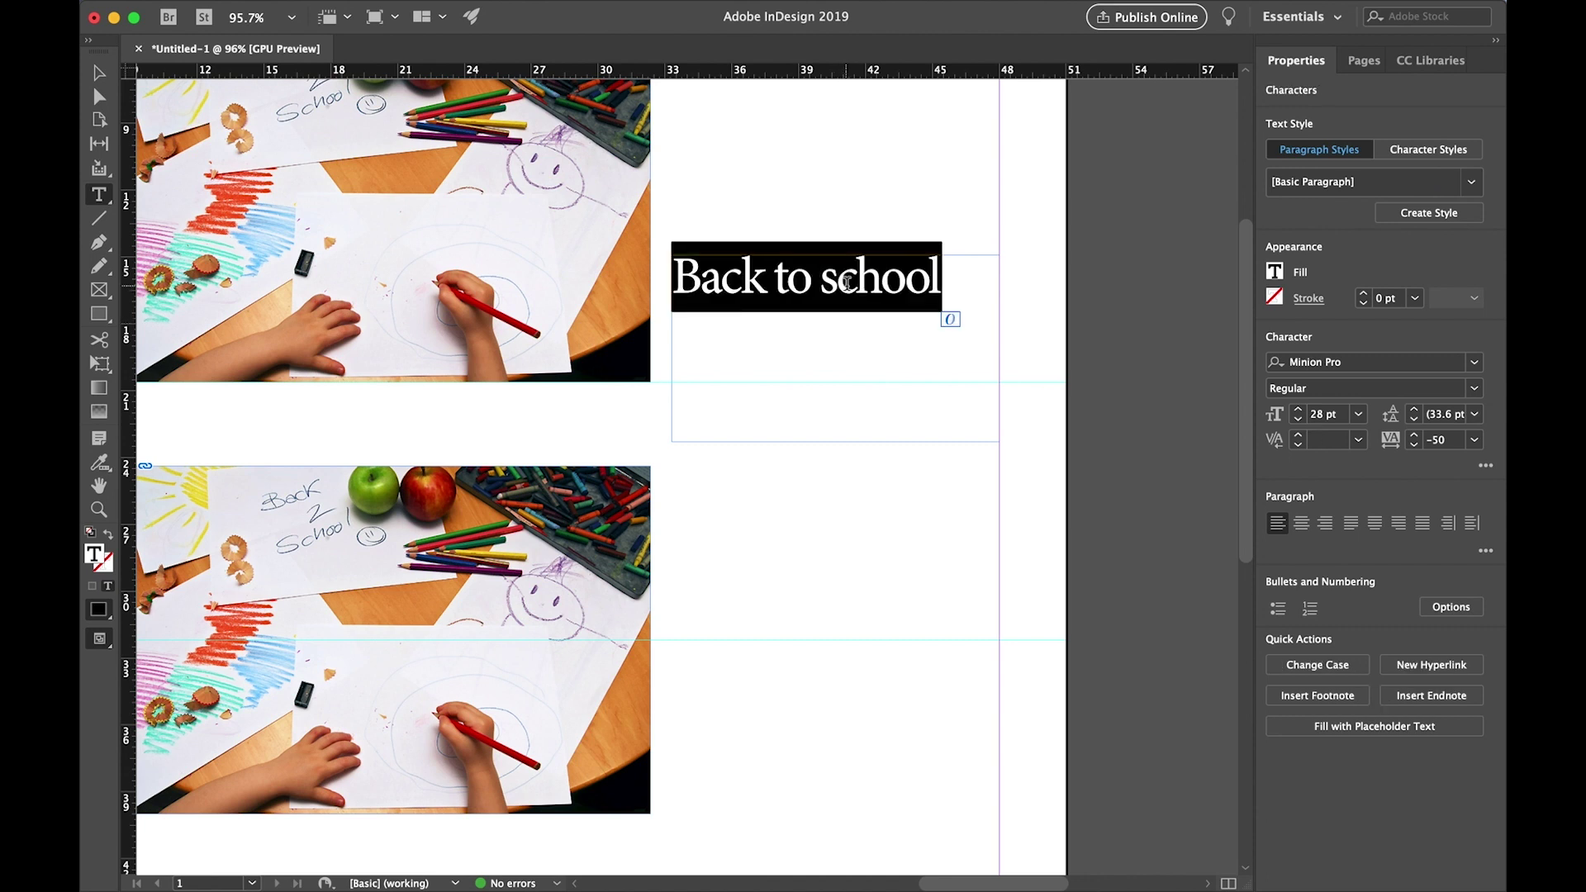
left_click(1475, 439)
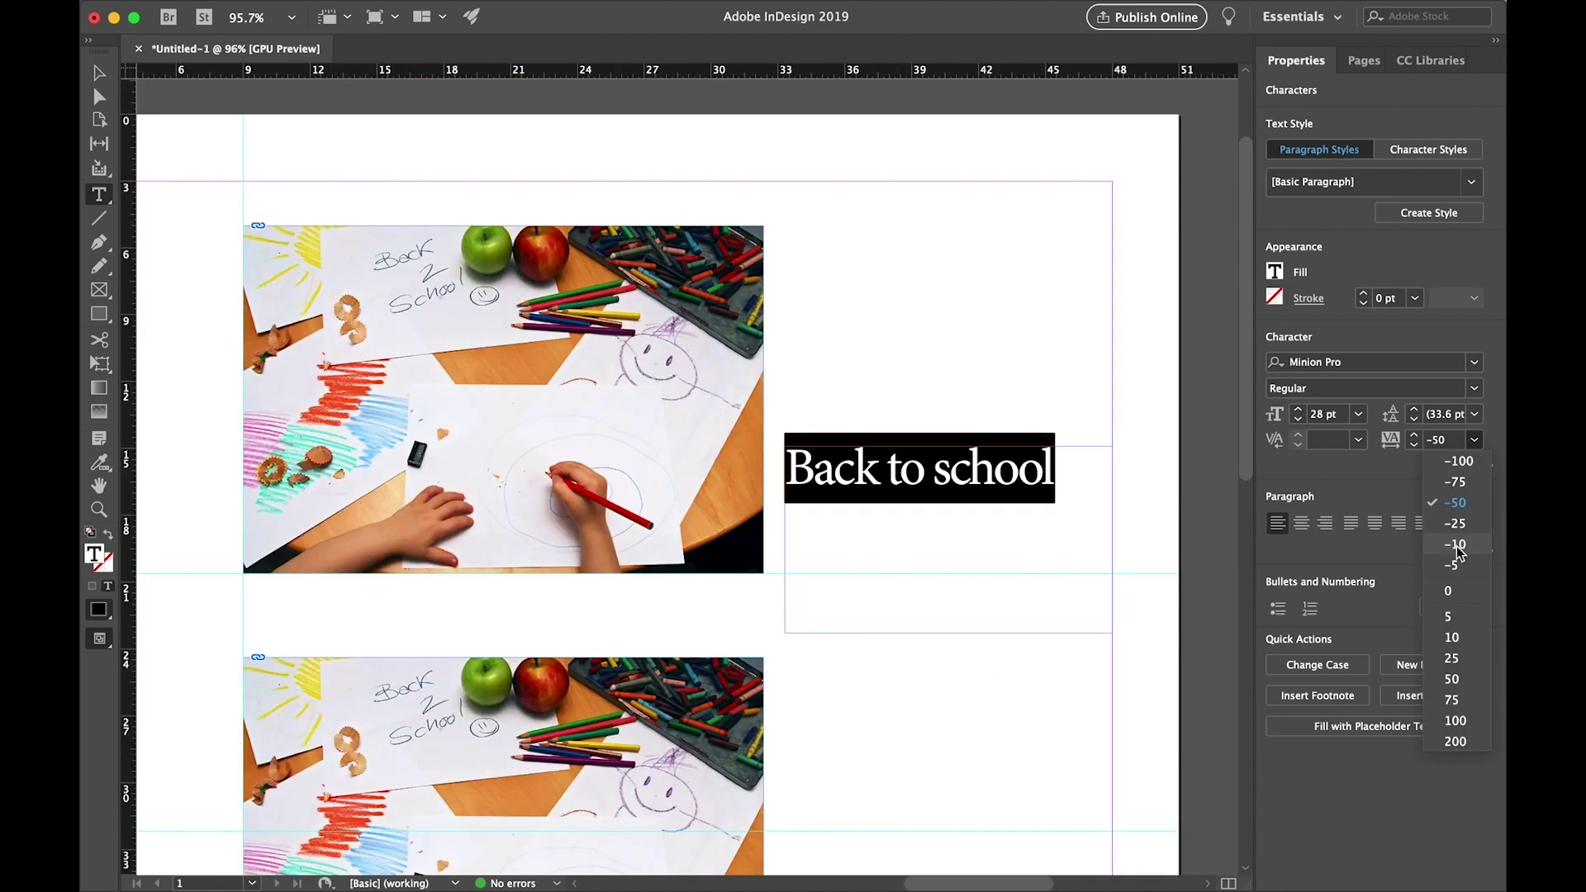
left_click(1457, 546)
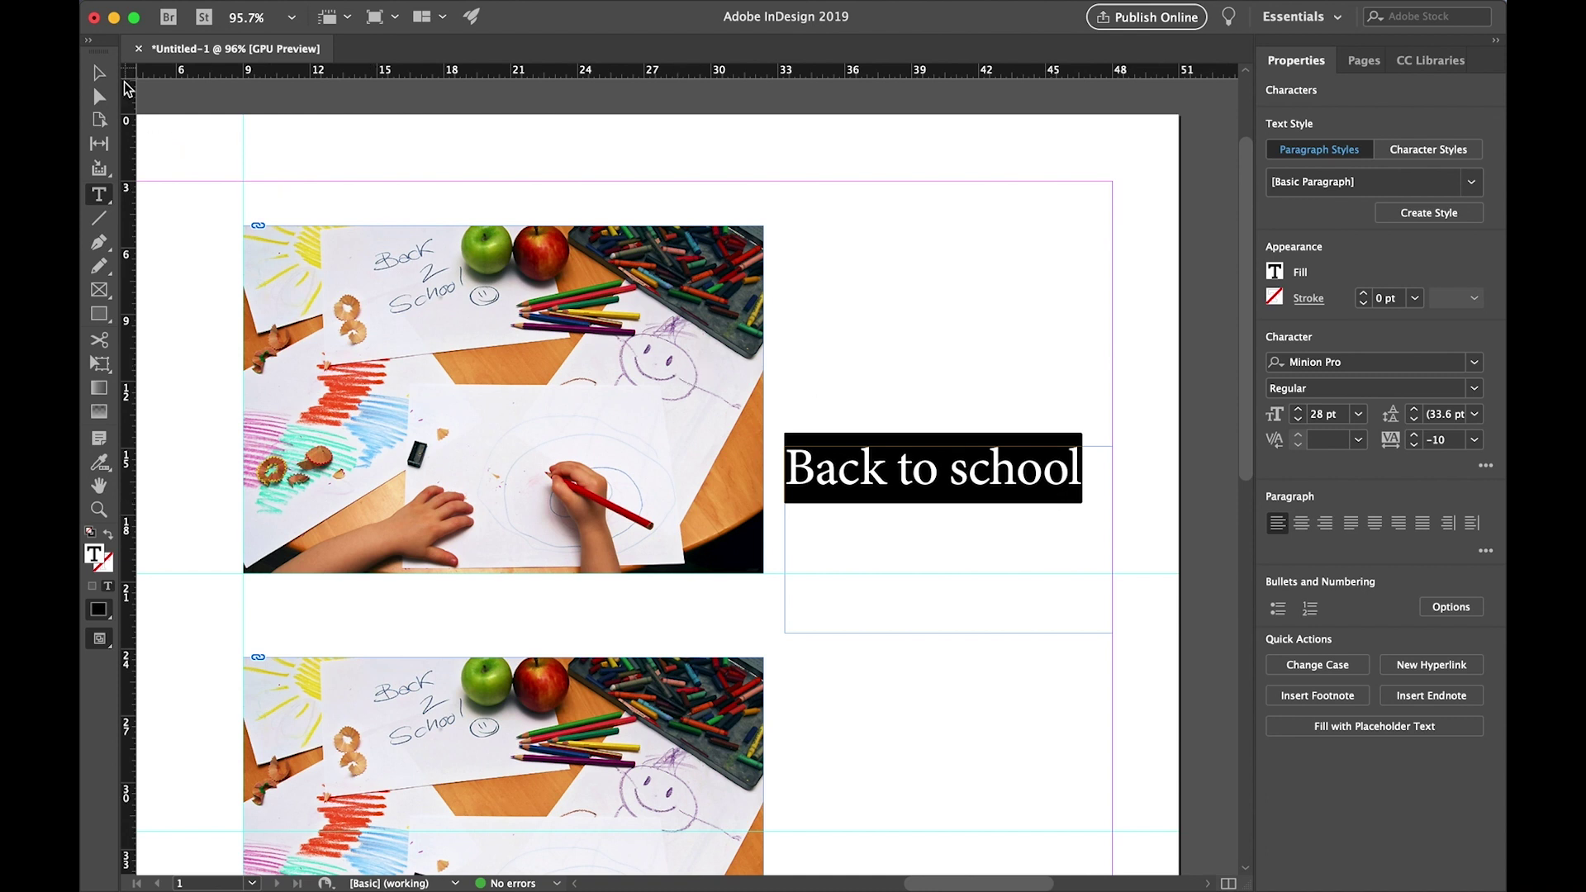
left_click(98, 75)
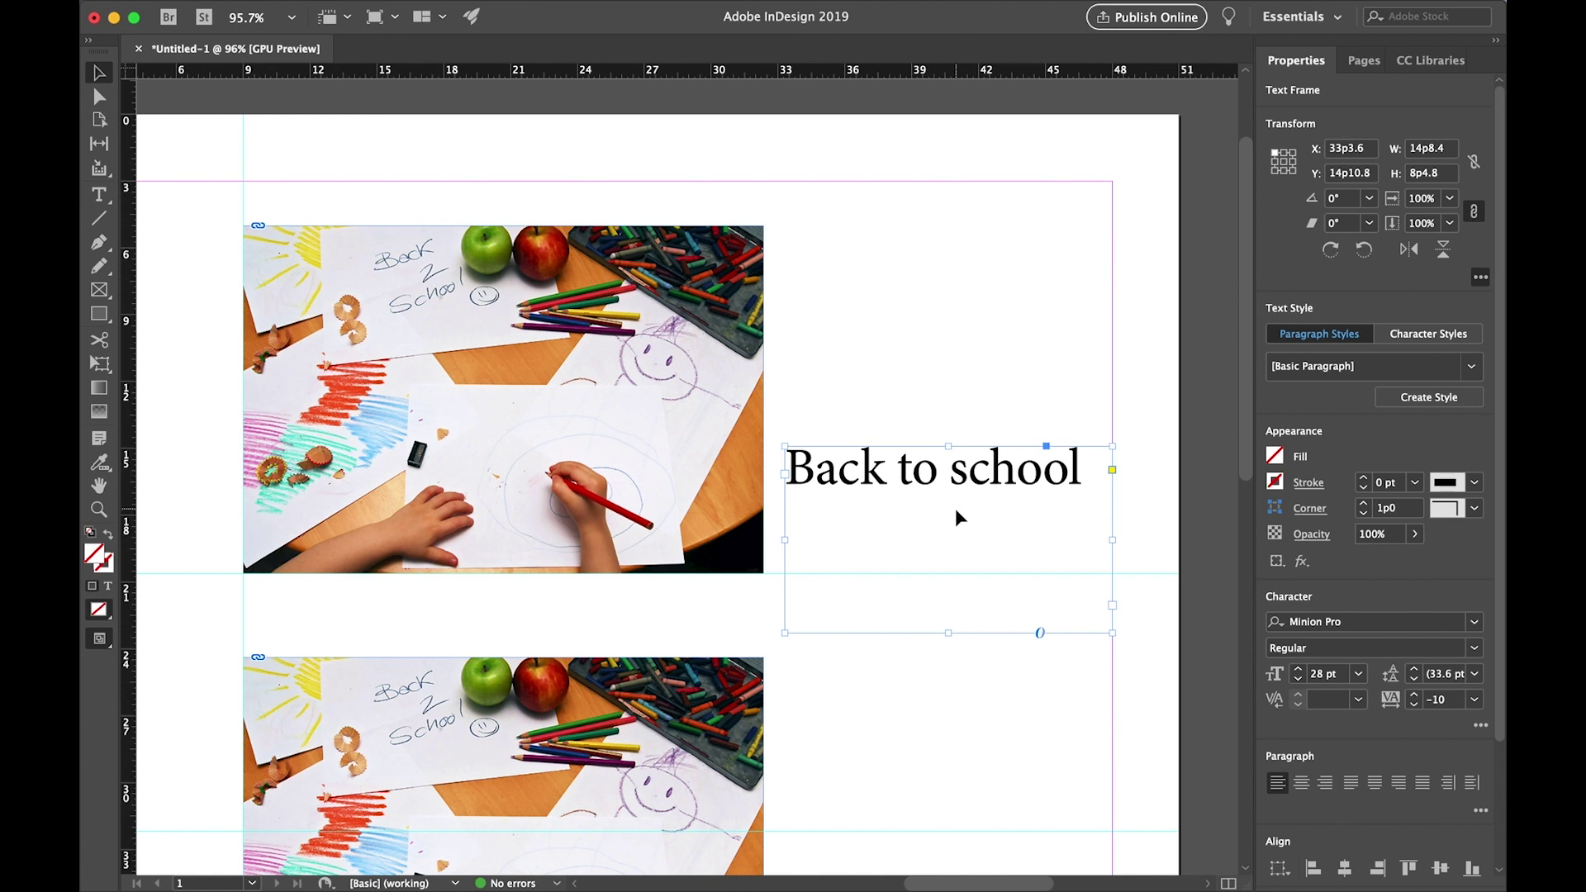
Step: Move the heading frame down to about Y 18p10.2 beside the top photo and make it Semibold
left_click_drag(962, 494, 964, 563)
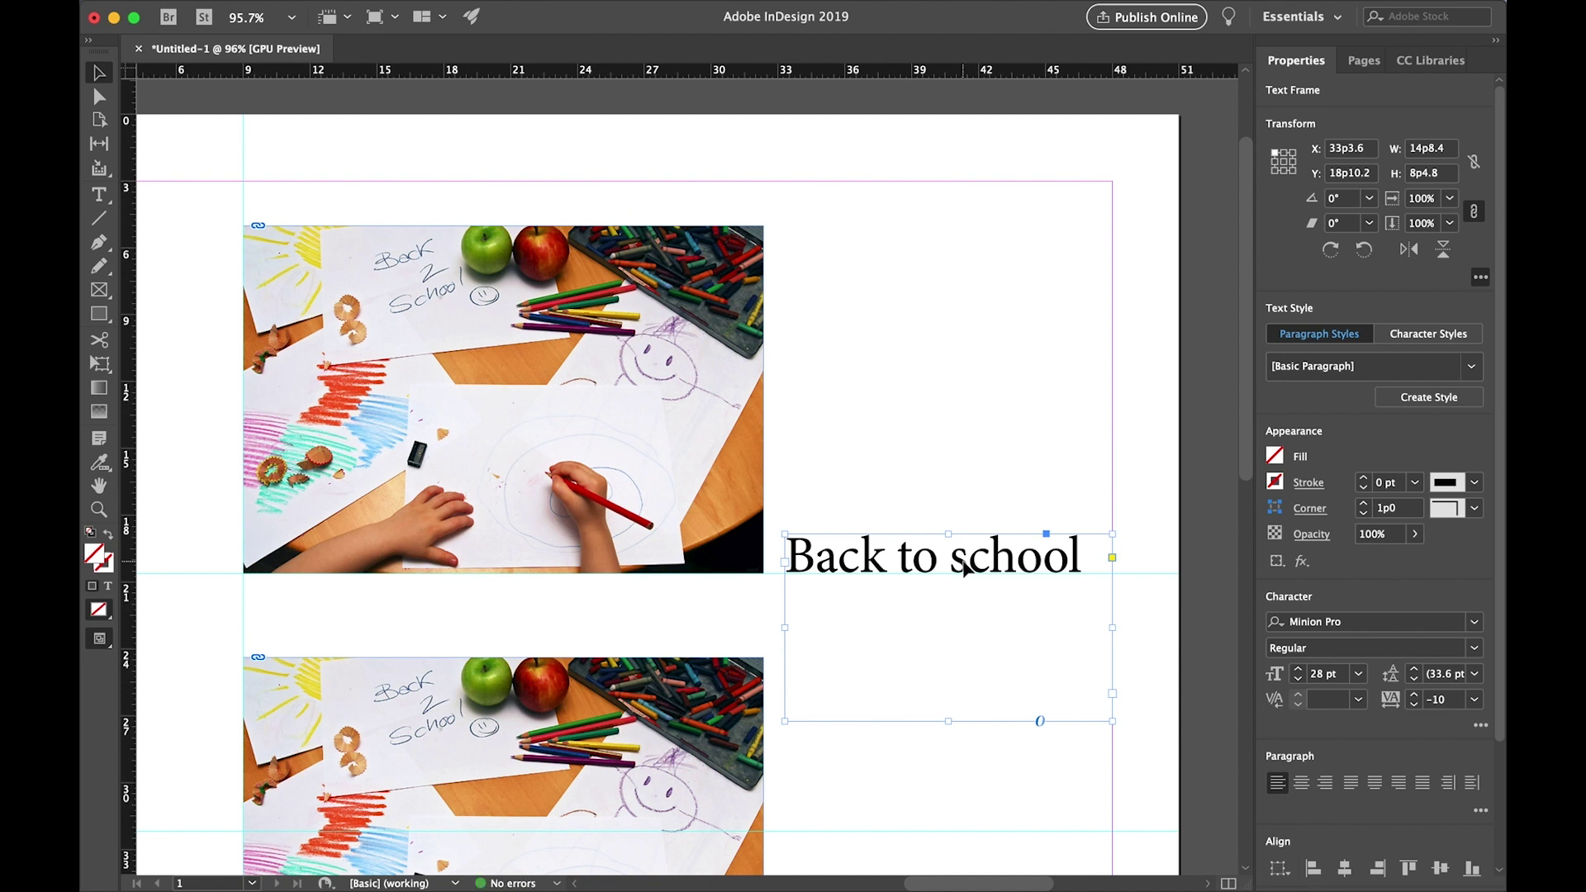
key("Down")
key("super+shift+b")
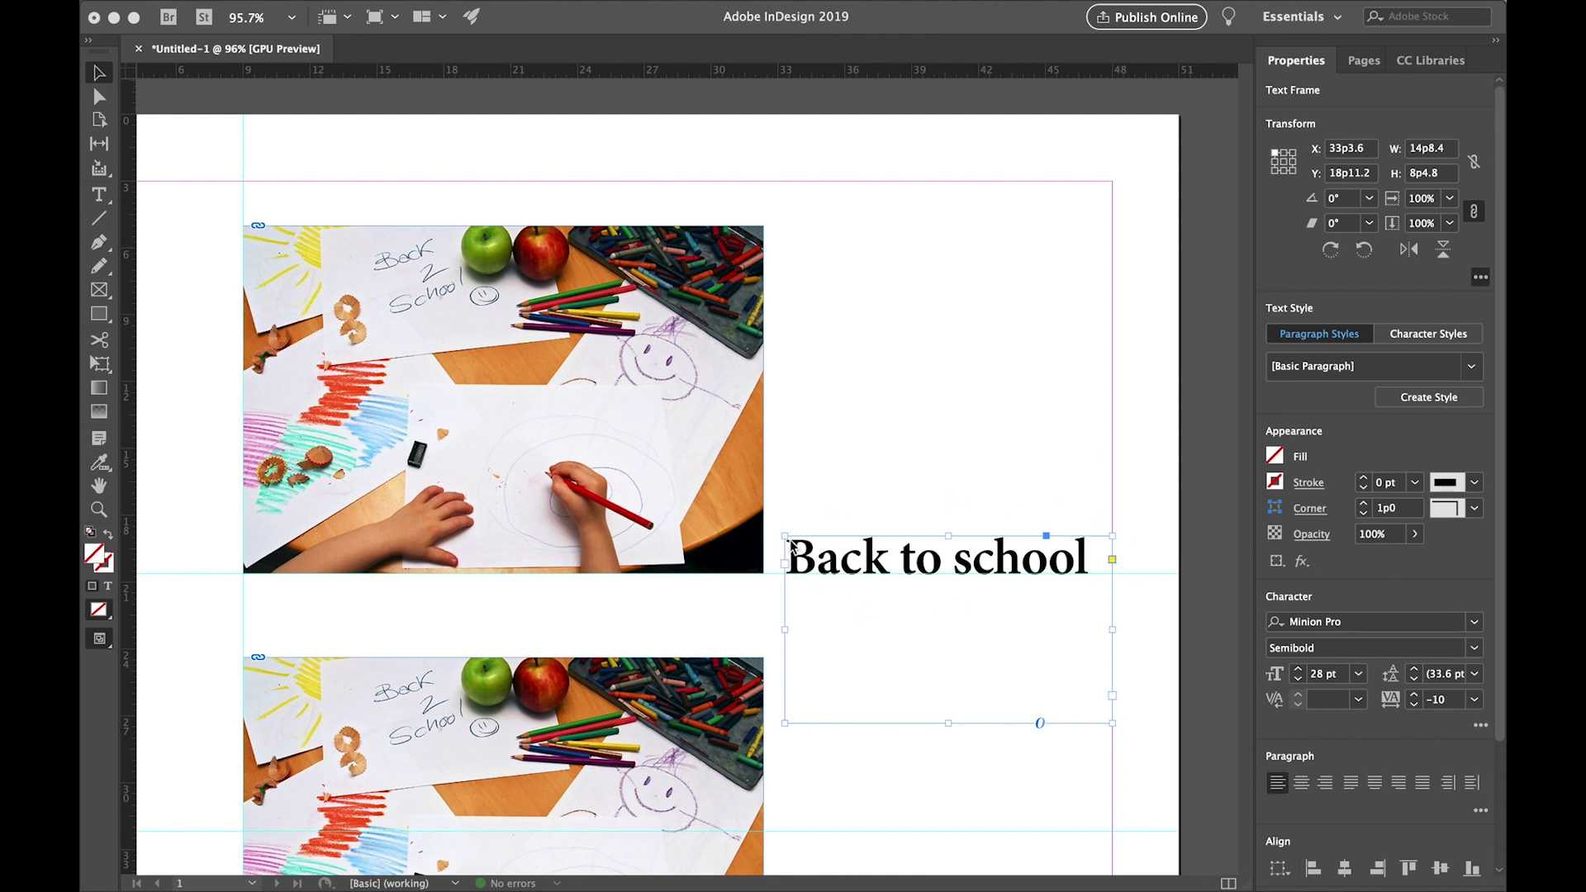
Step: Change the heading font to Arial Bold and reduce it to 24 pt
left_click(1476, 628)
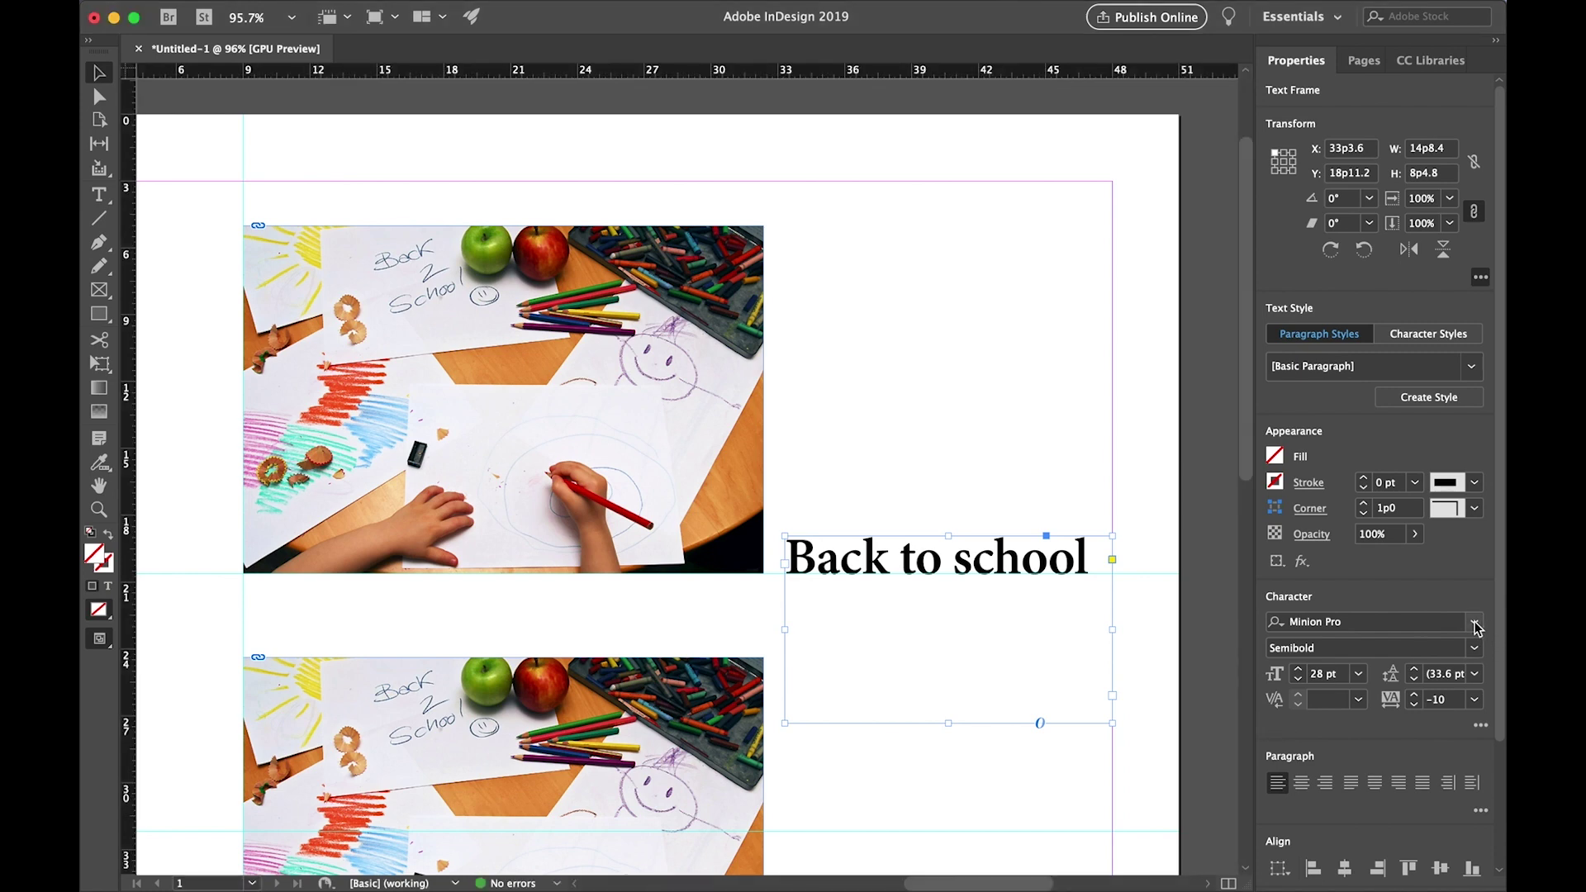
left_click(1476, 627)
scroll(1395, 408, "up", 10)
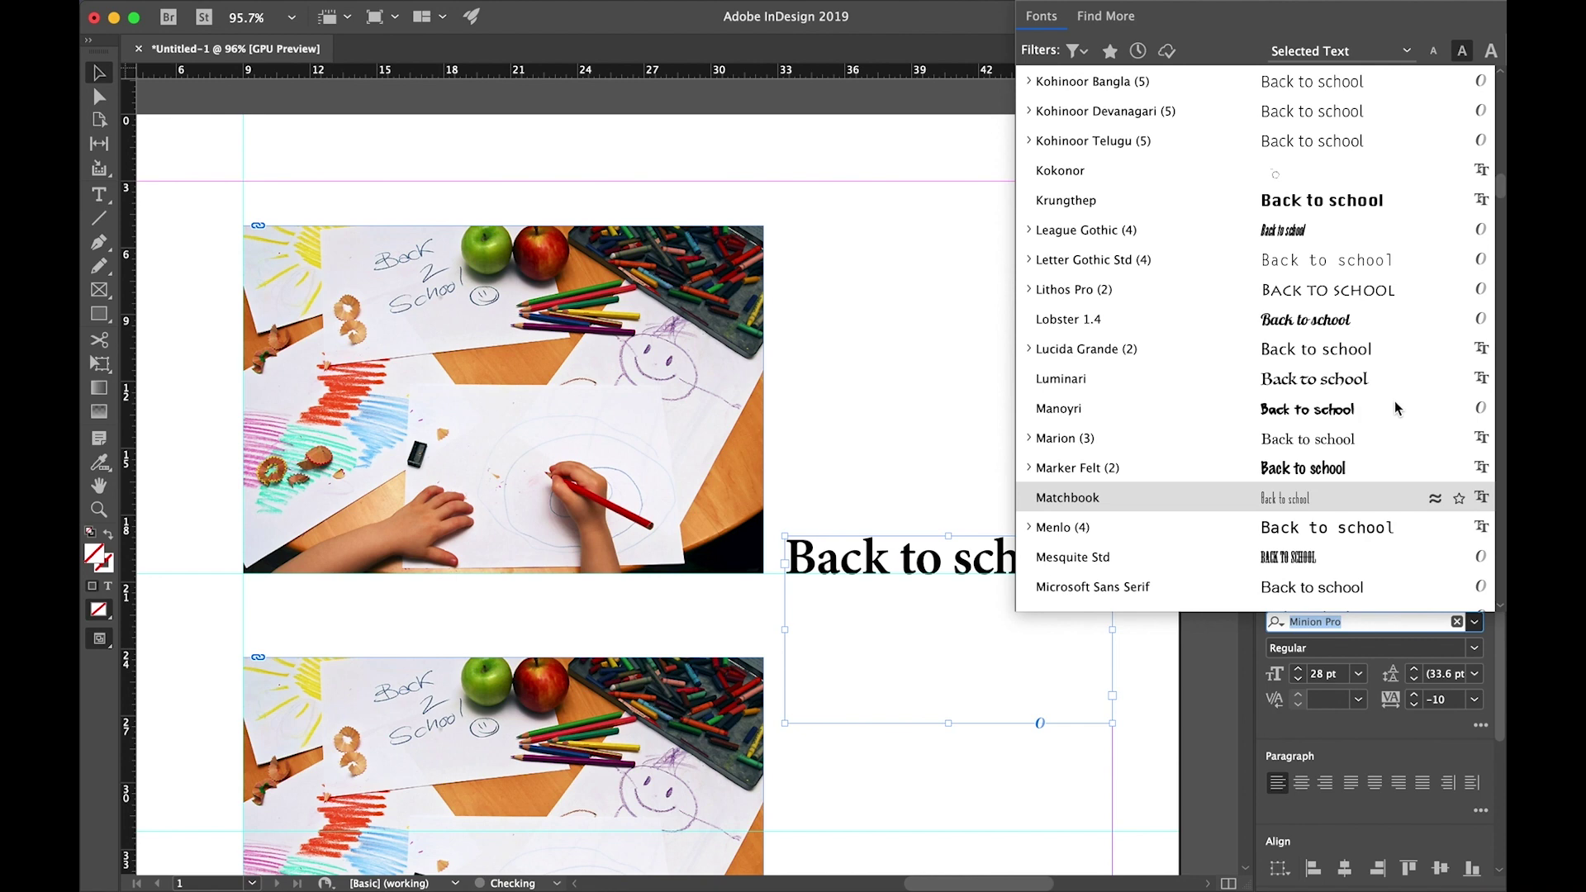
scroll(1396, 408, "up", 8)
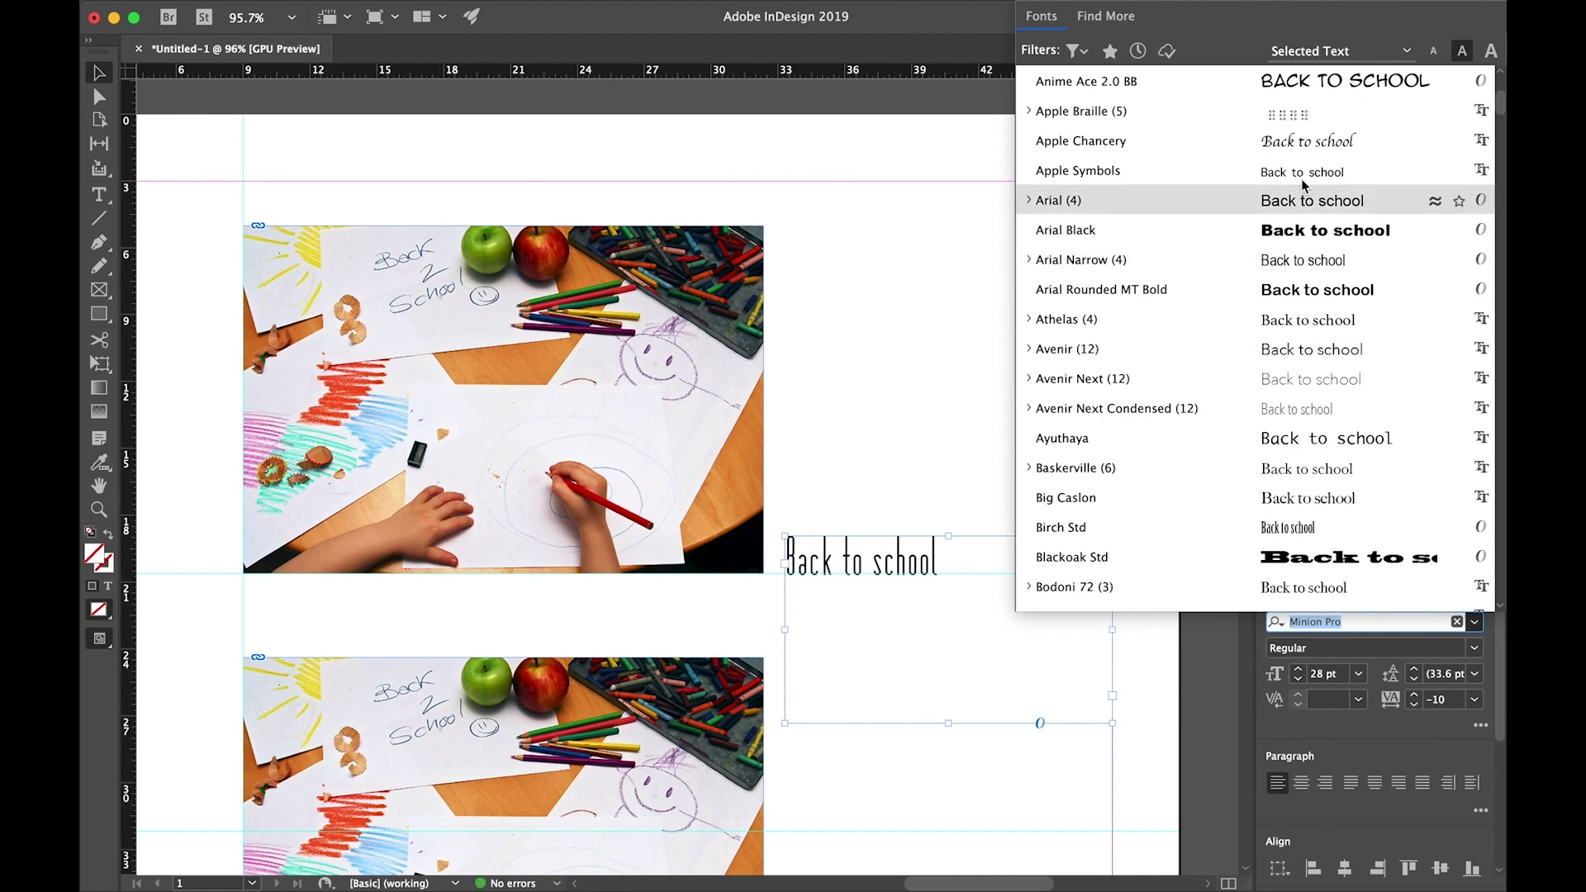
left_click(1028, 201)
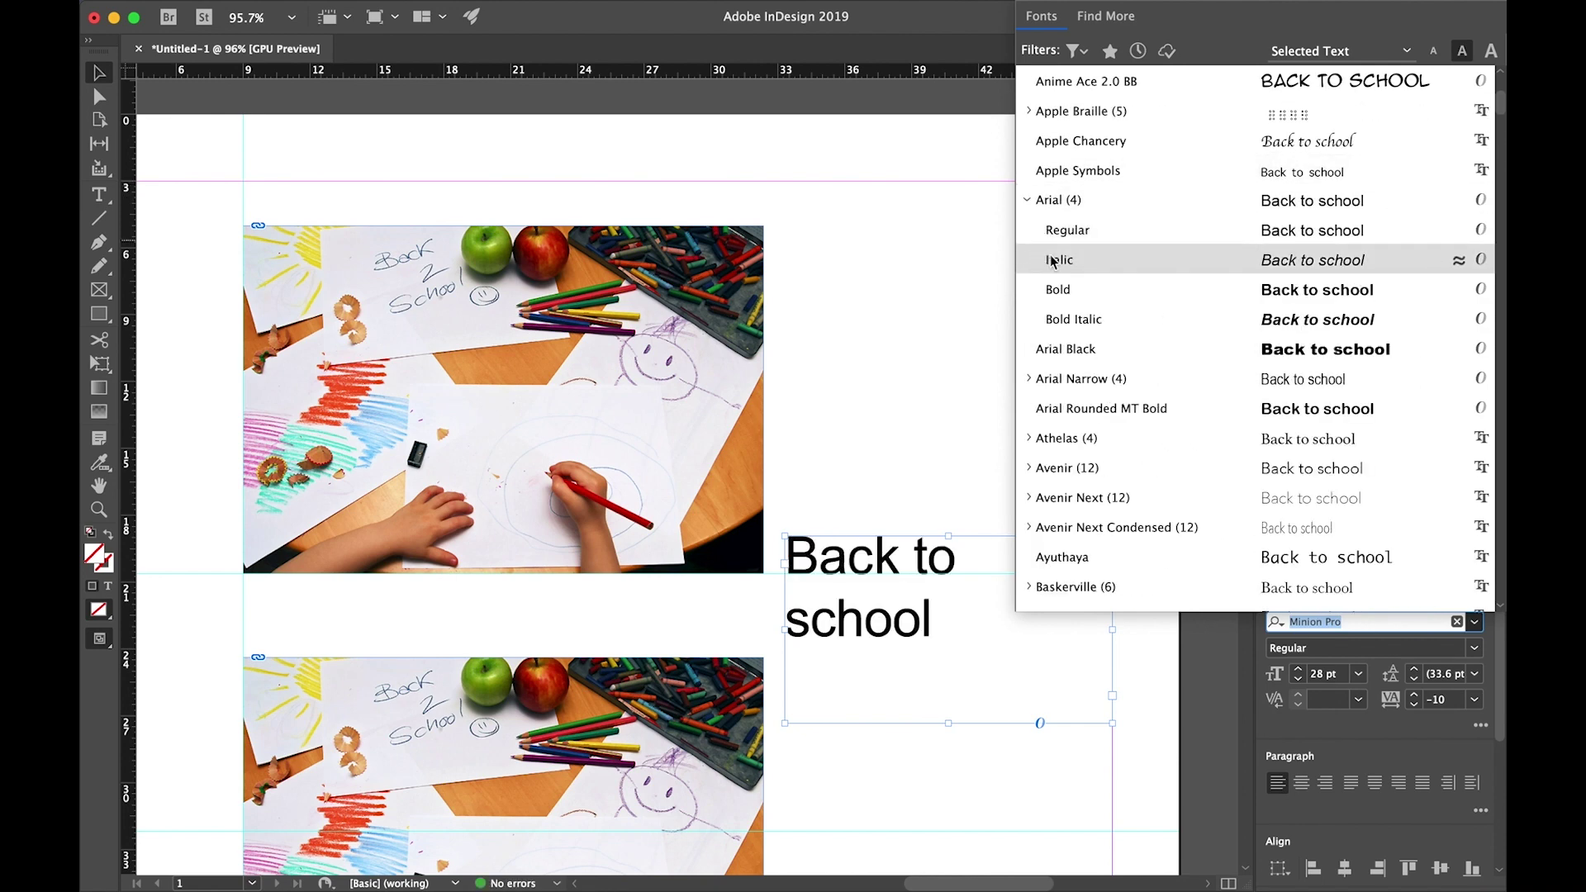
left_click(1059, 289)
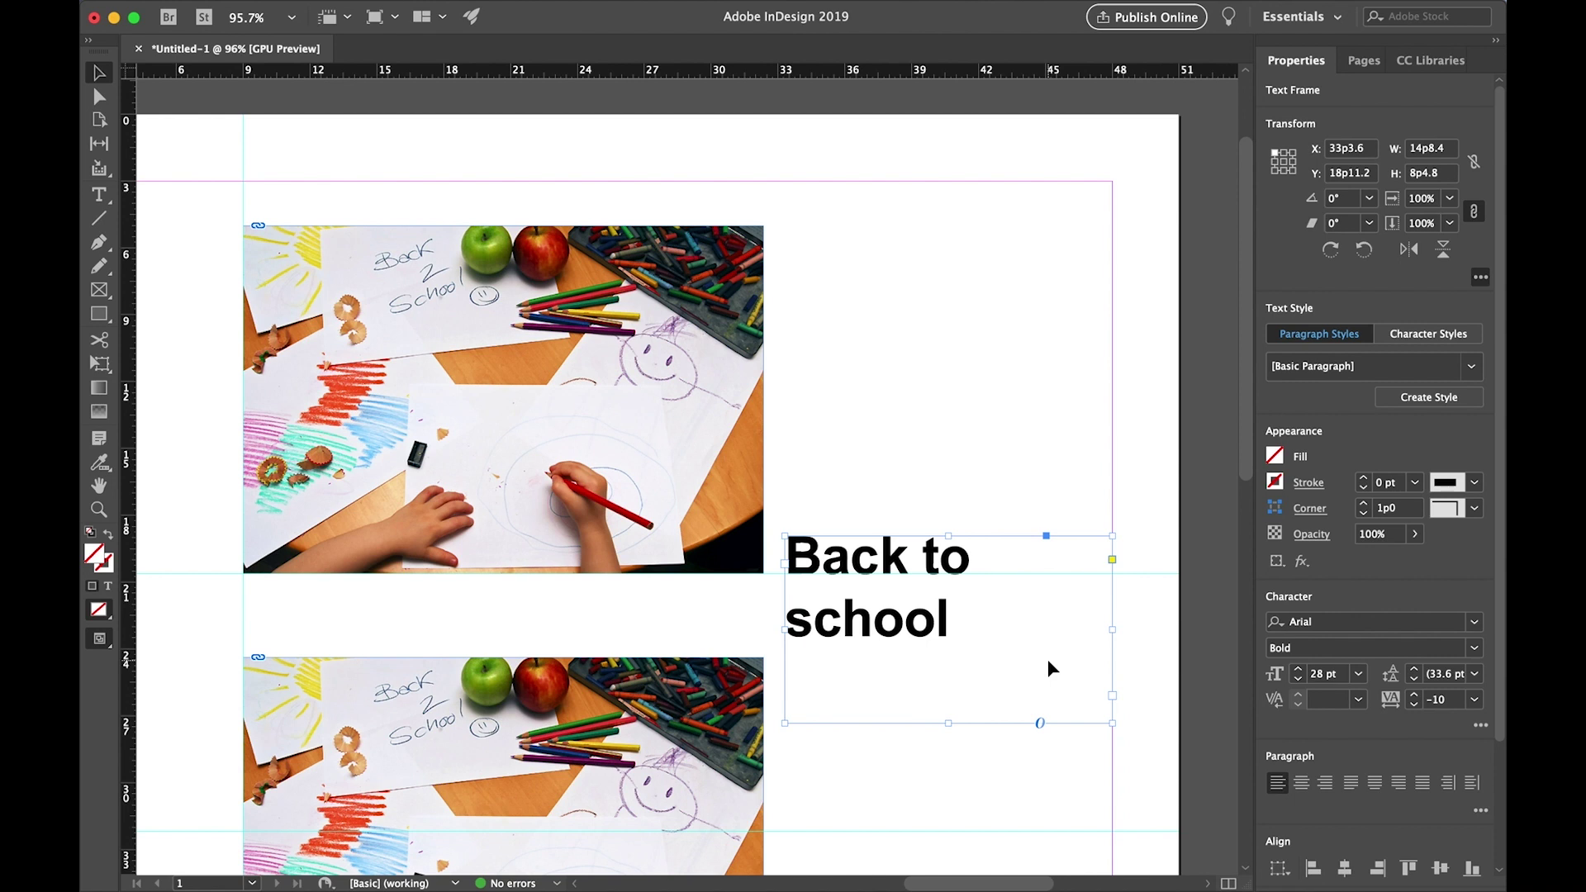
key("super+shift+comma")
key("super+shift+comma")
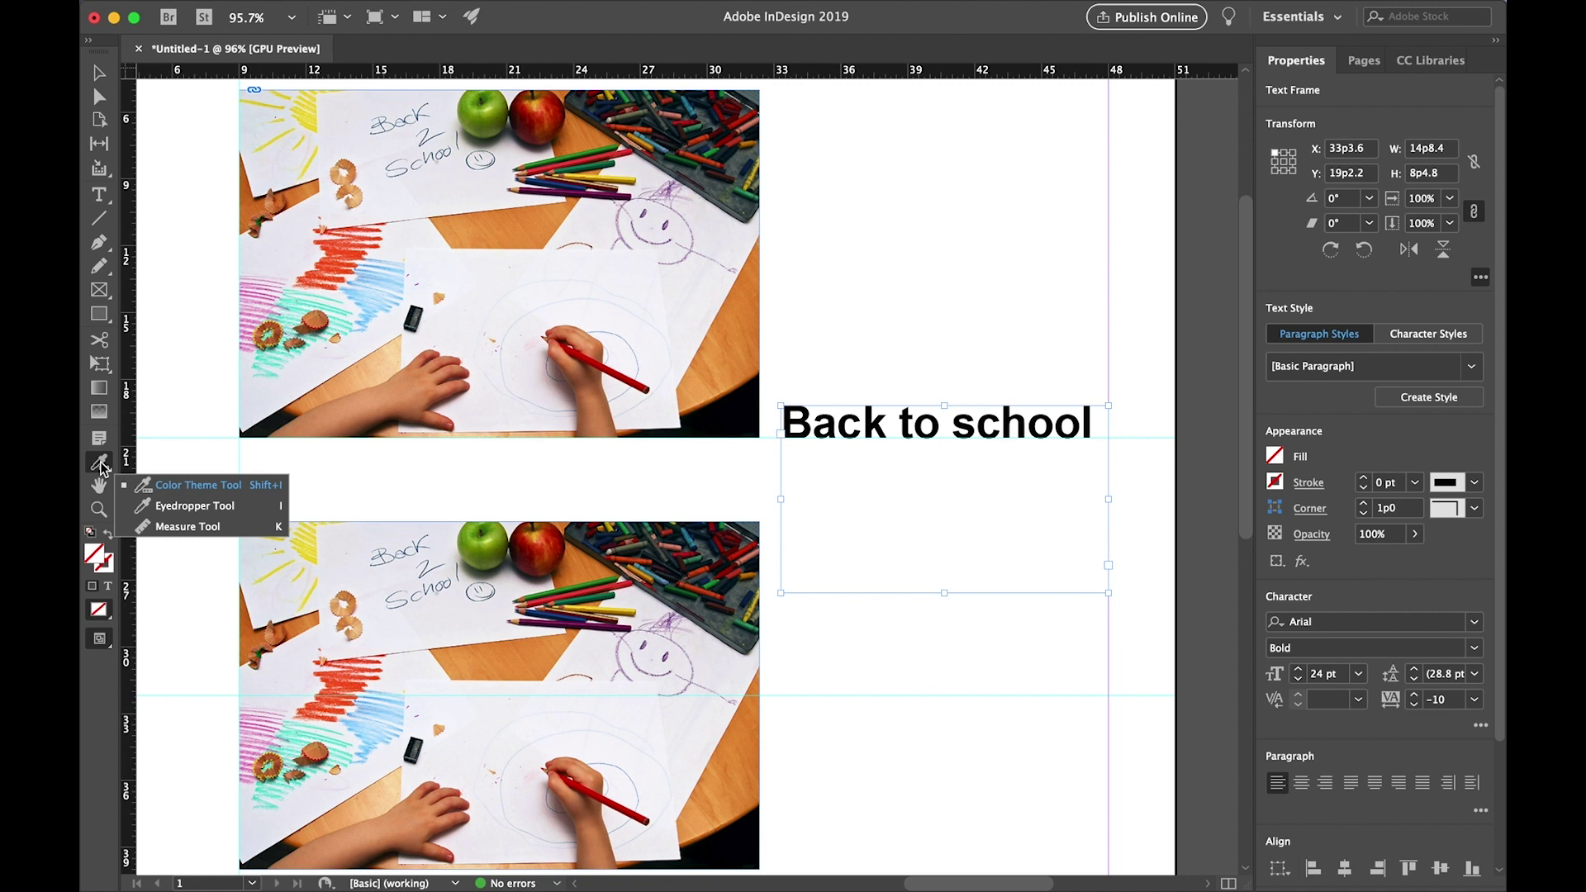
Step: Sample the apple's green with the Eyedropper, then undo the green fill it put on the frame
left_click(165, 508)
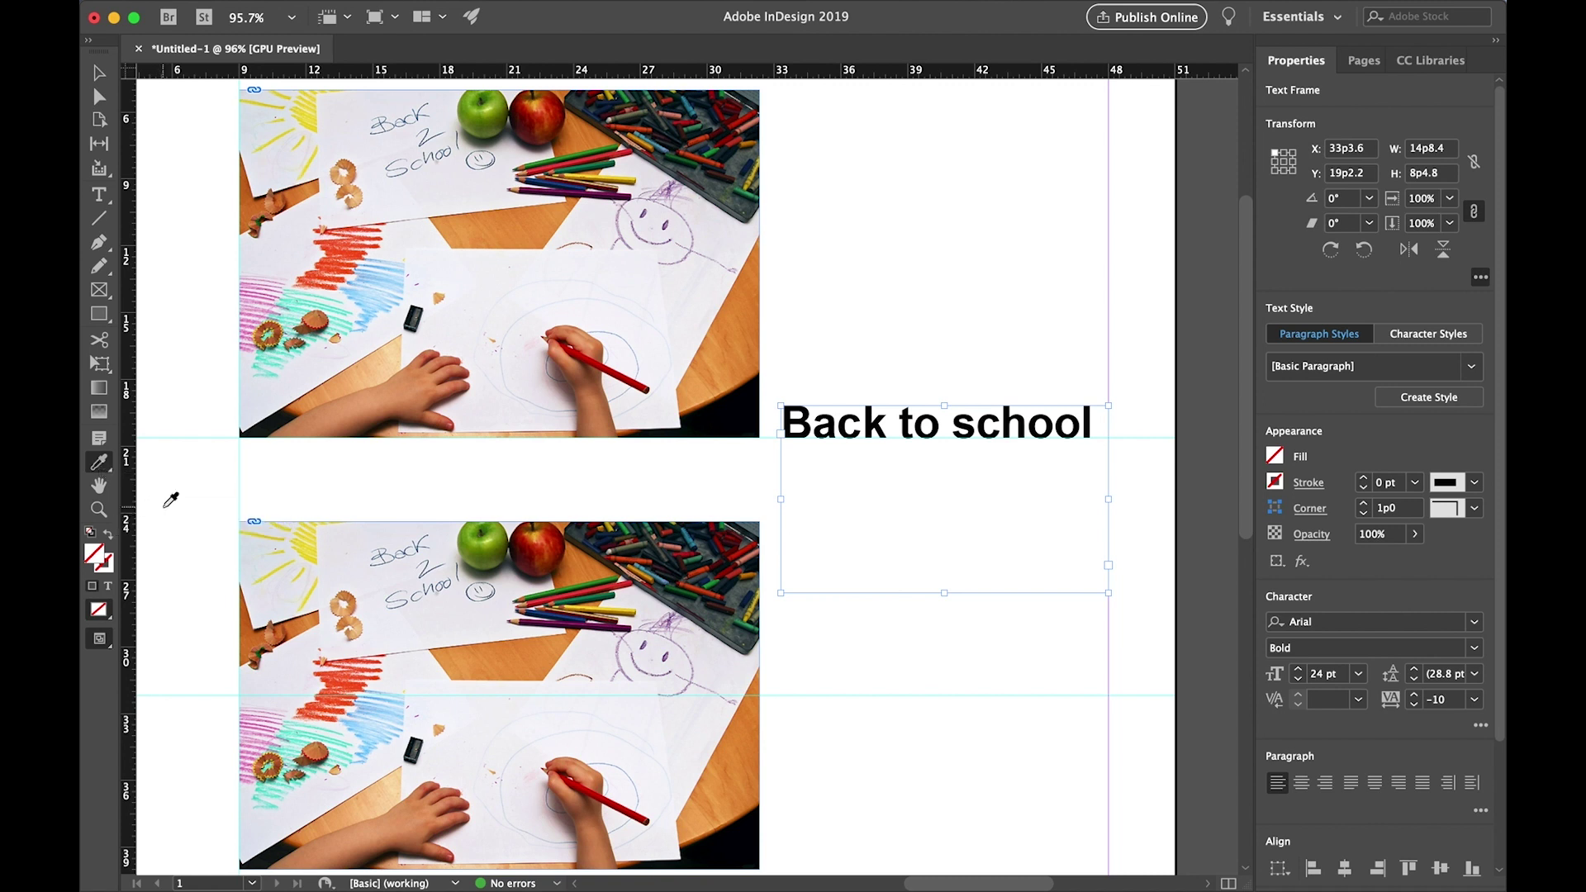
left_click(469, 119)
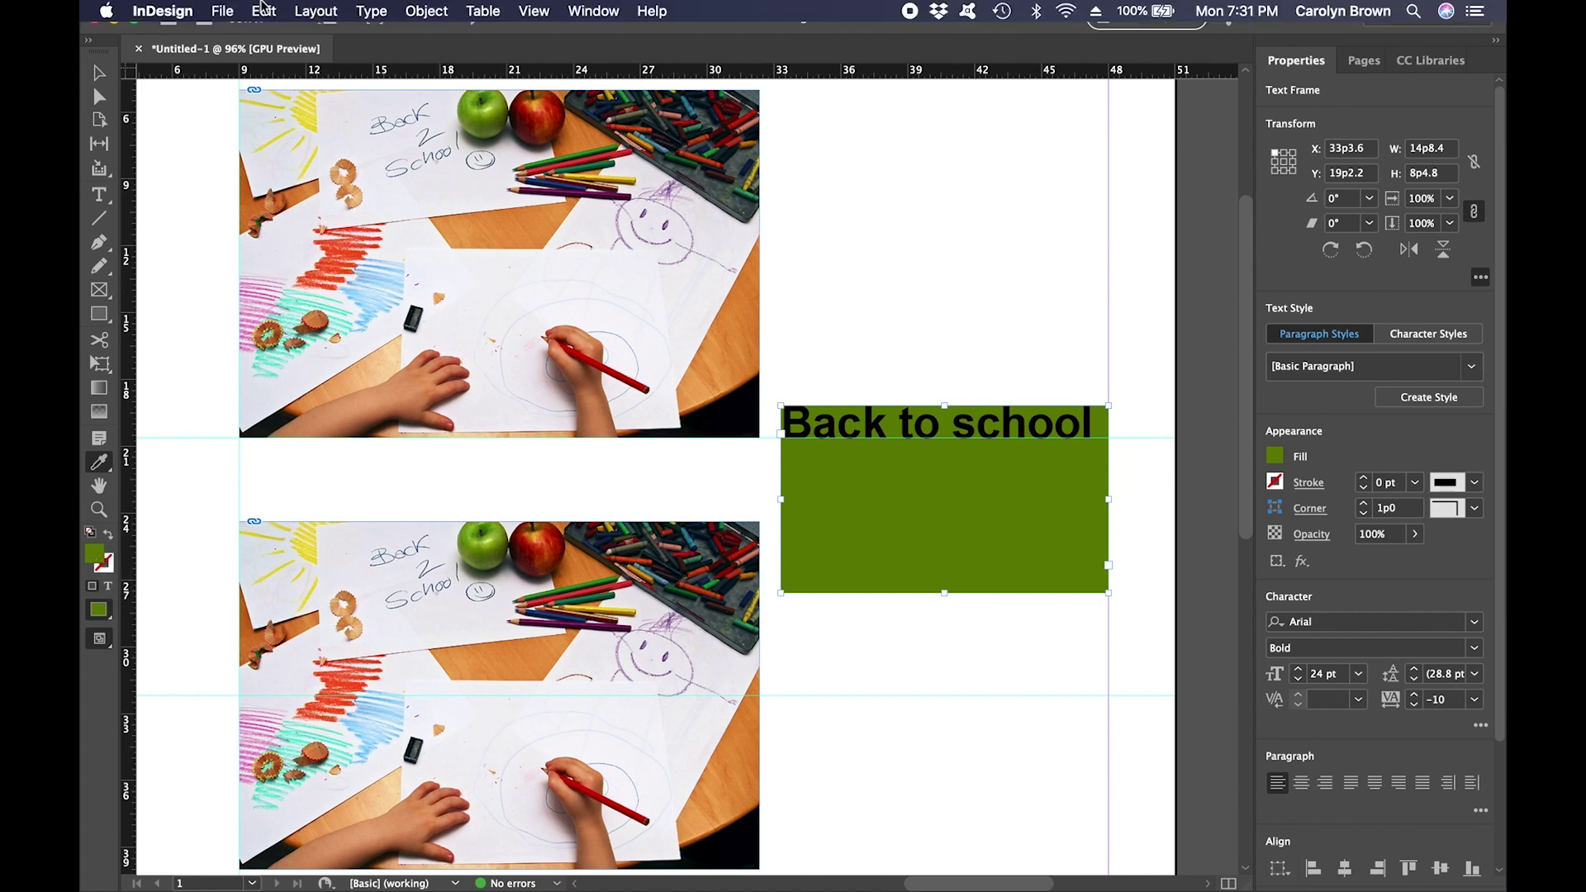
left_click(263, 9)
left_click(268, 31)
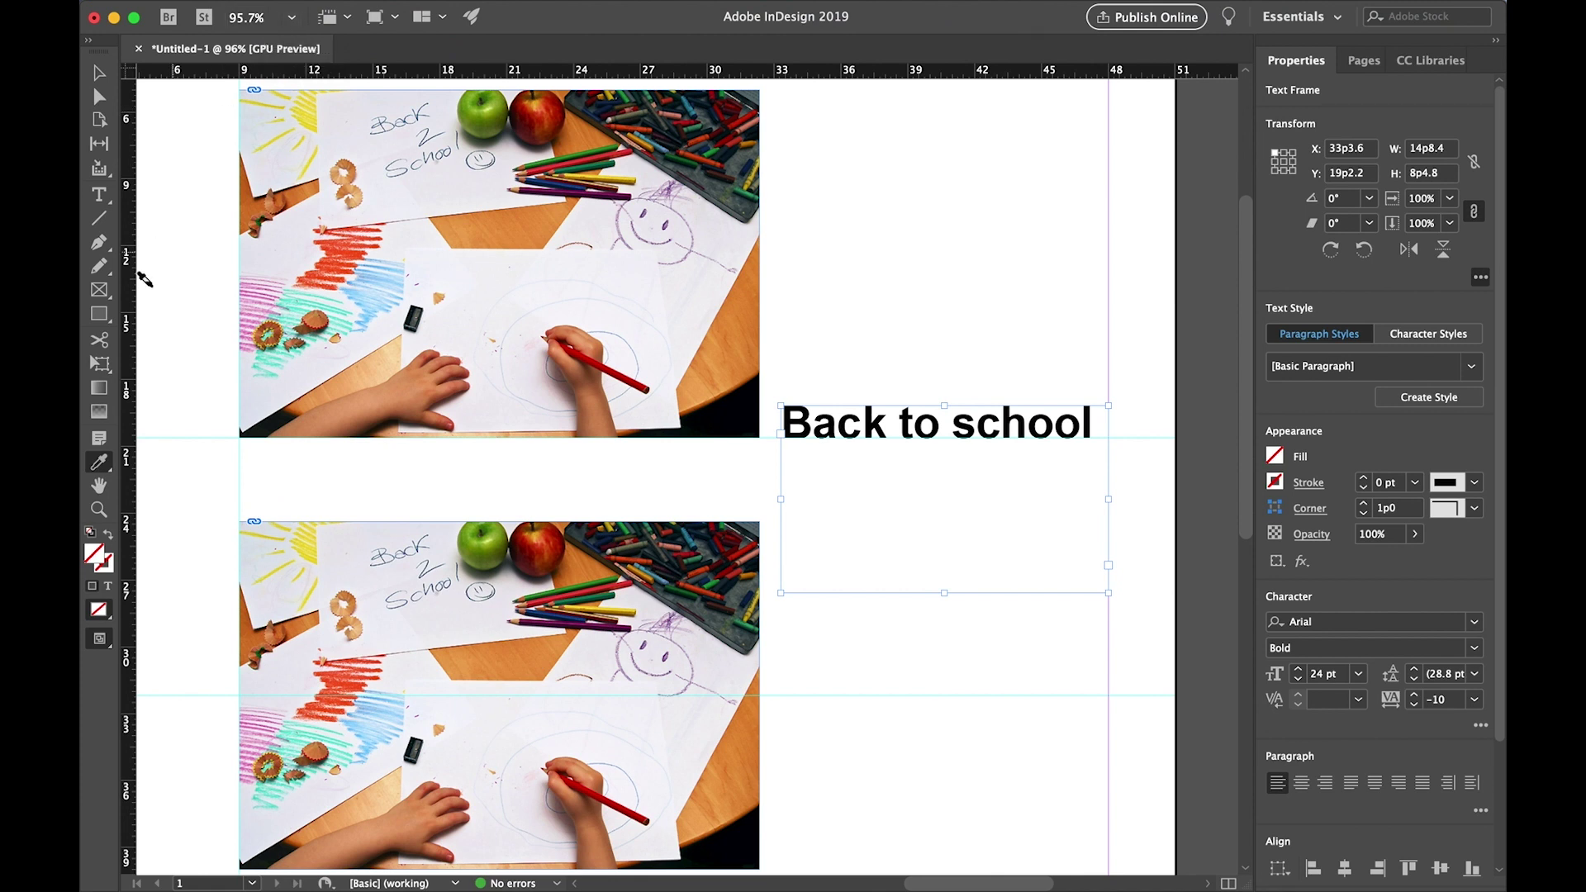
Step: Set formatting to affect text and apply the apple's green to the heading letters
left_click(109, 587)
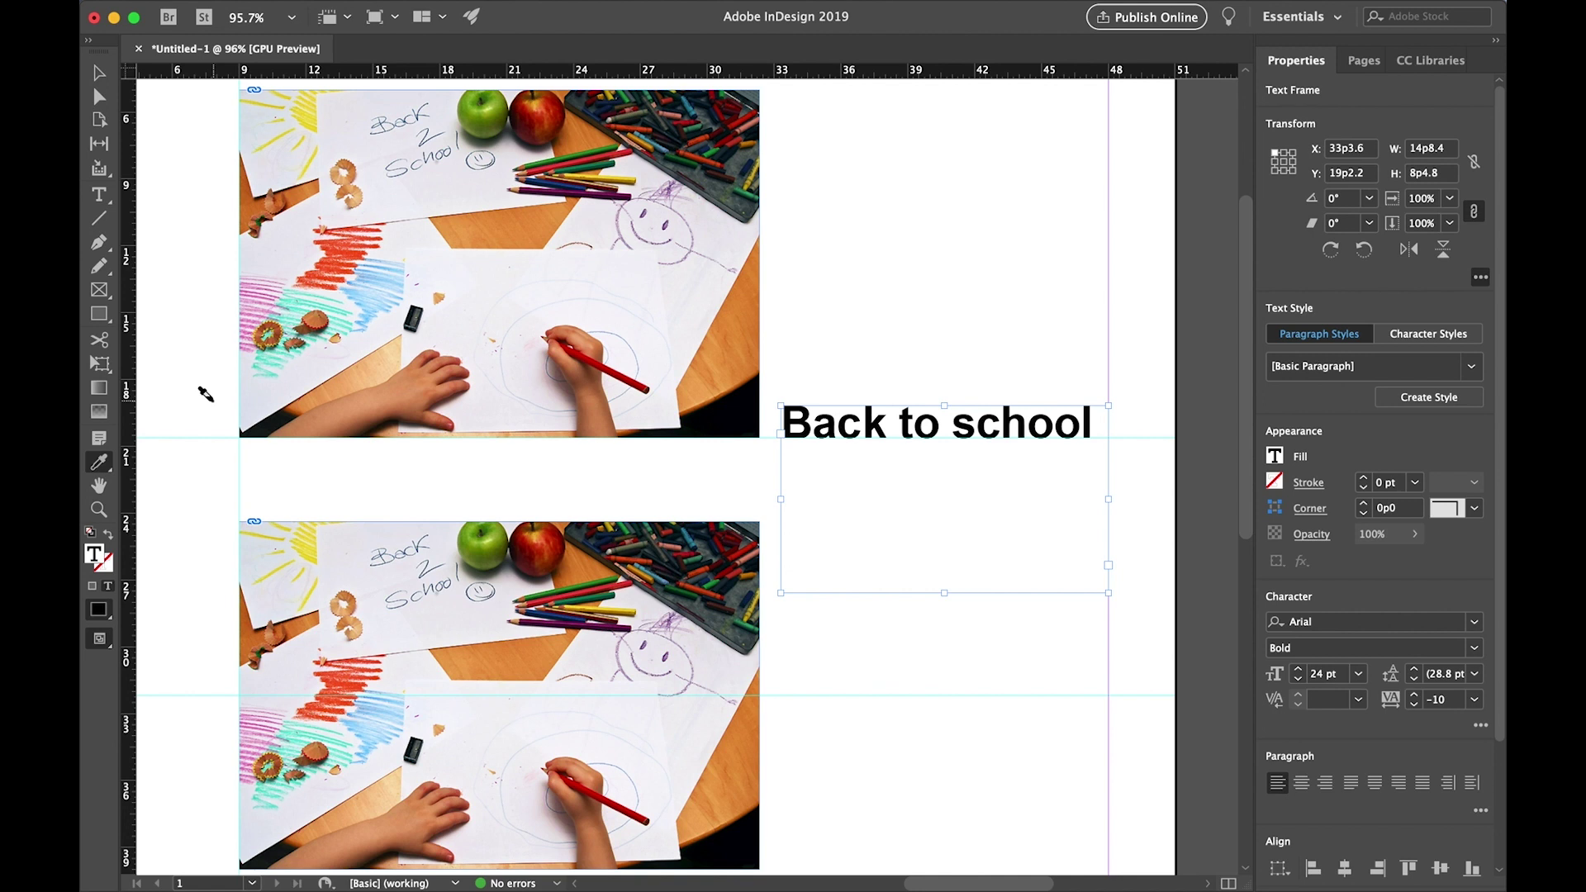
left_click(99, 462)
left_click(484, 118)
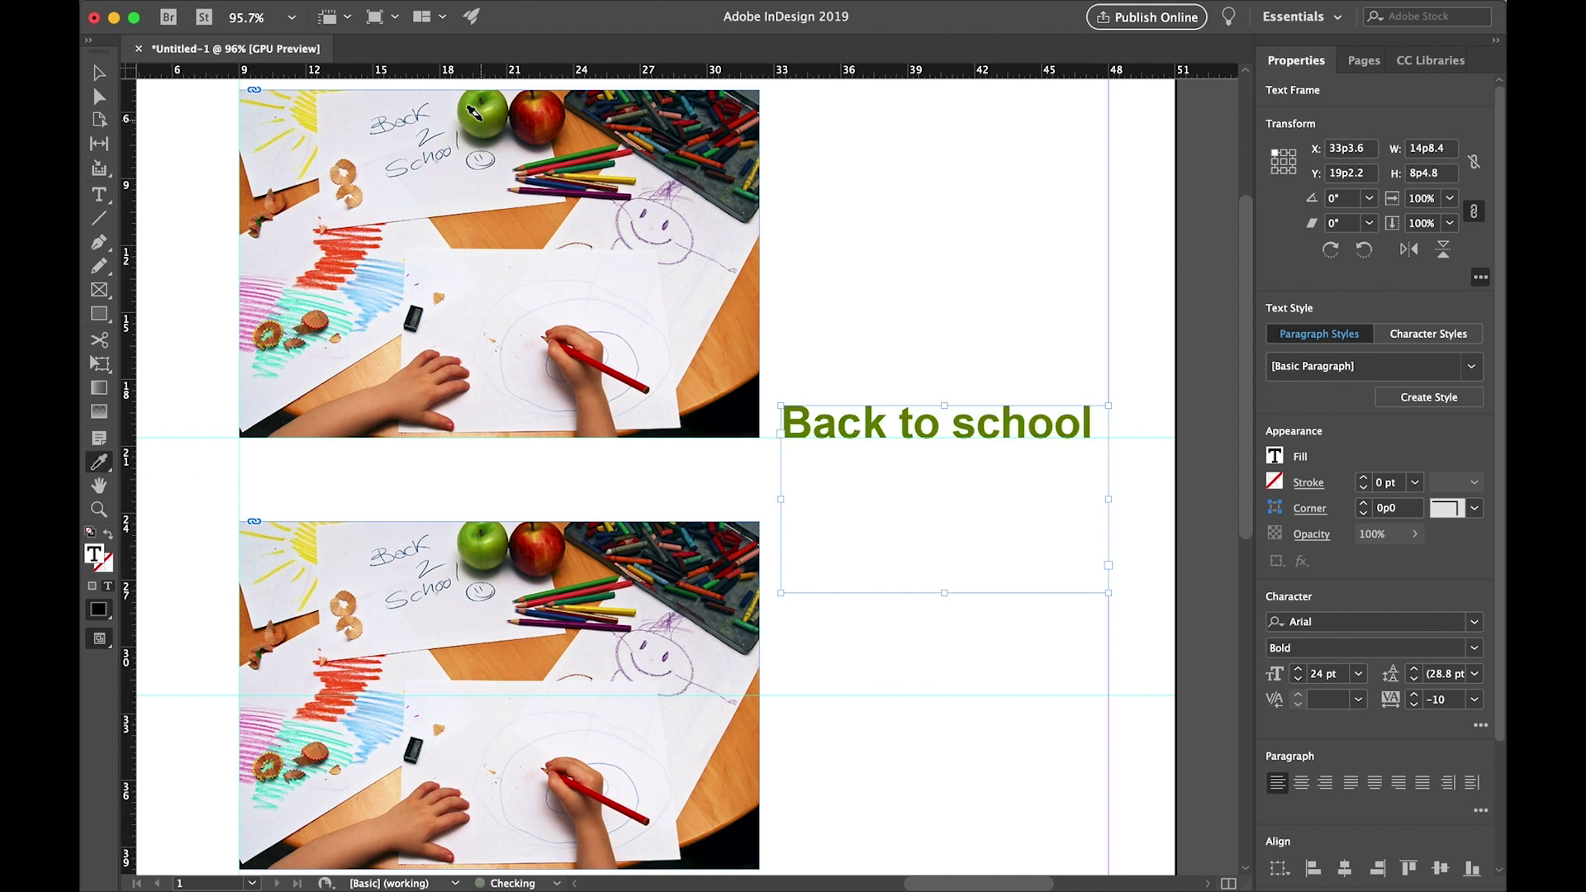
left_click(1017, 251)
left_click(1009, 245)
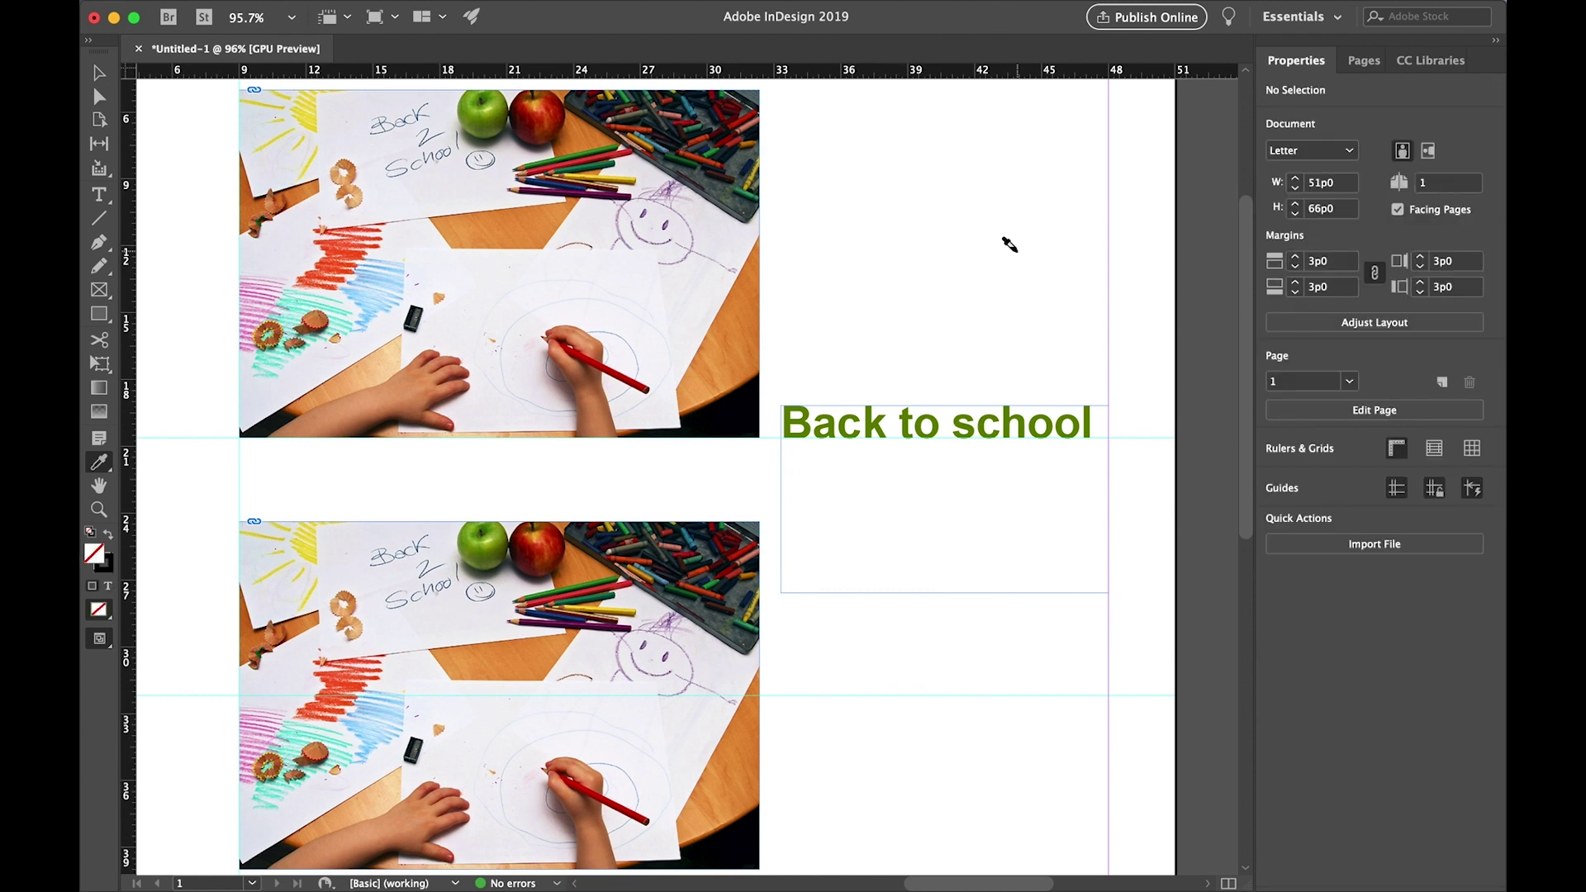
Step: Sample the crayons' red-orange and apply it across the 'Back to school' heading
left_click(99, 467)
left_click(322, 265)
left_click_drag(778, 413, 1104, 423)
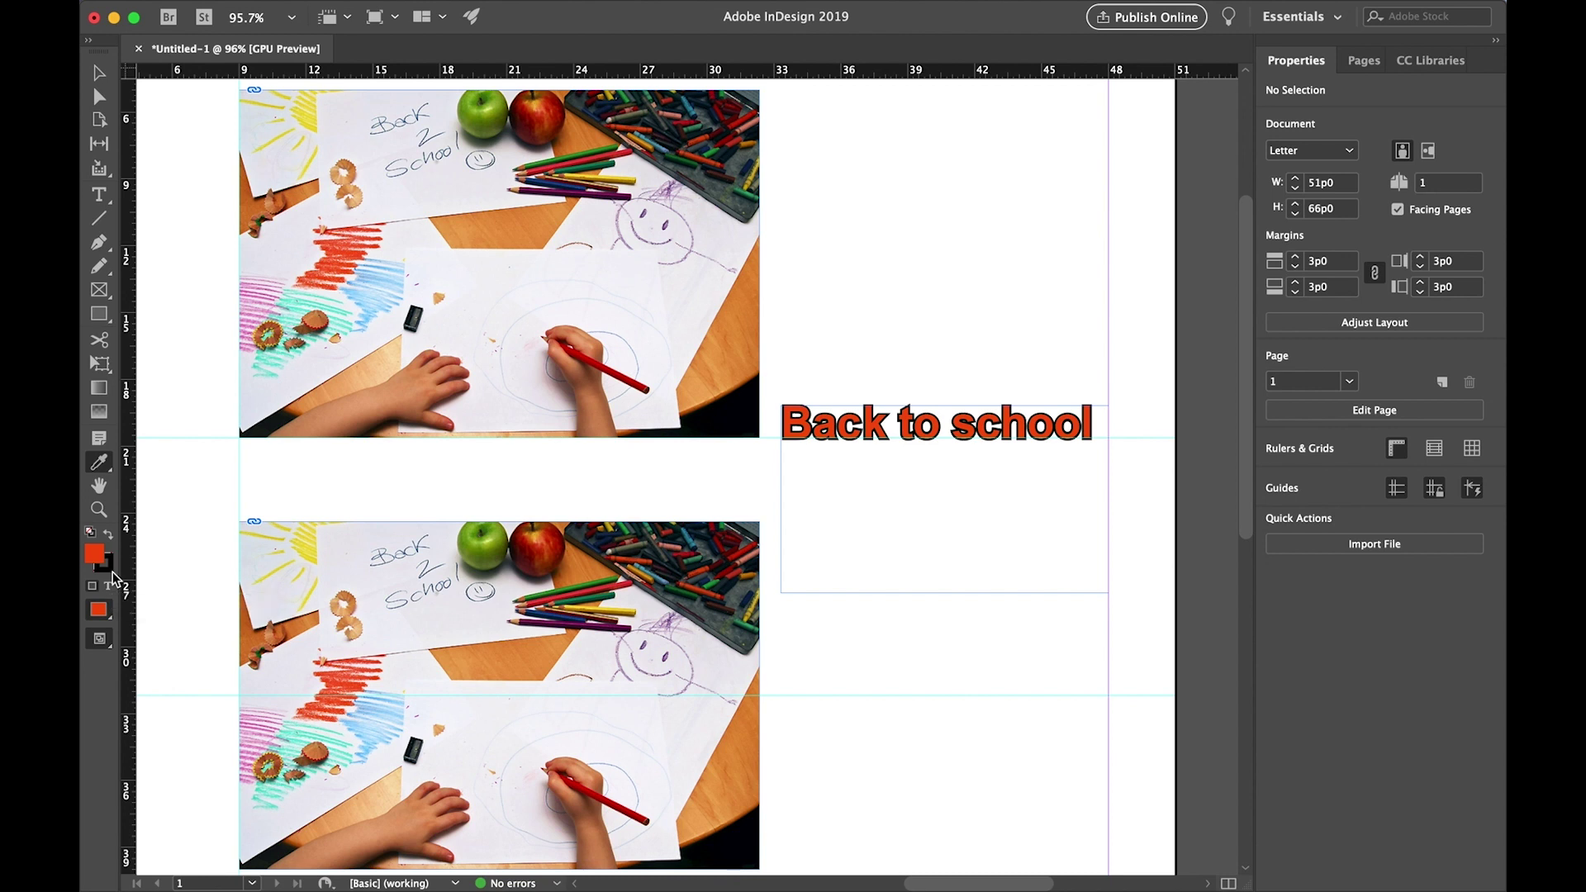
Step: Set the heading's stroke to None and reapply the red-orange fill to the letters
left_click(108, 566)
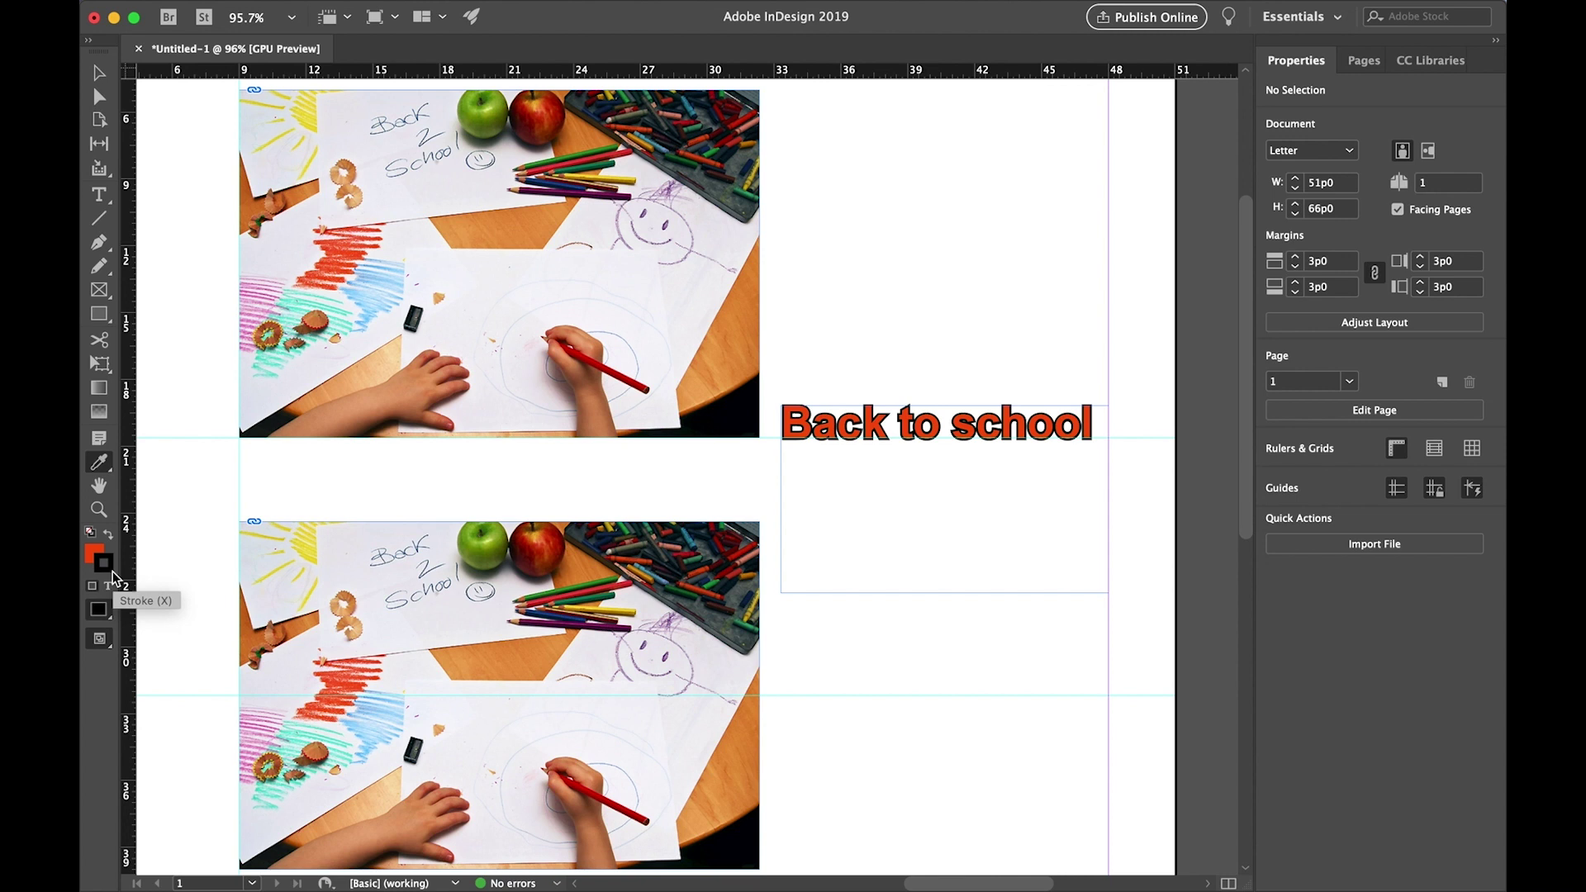
left_click(100, 612)
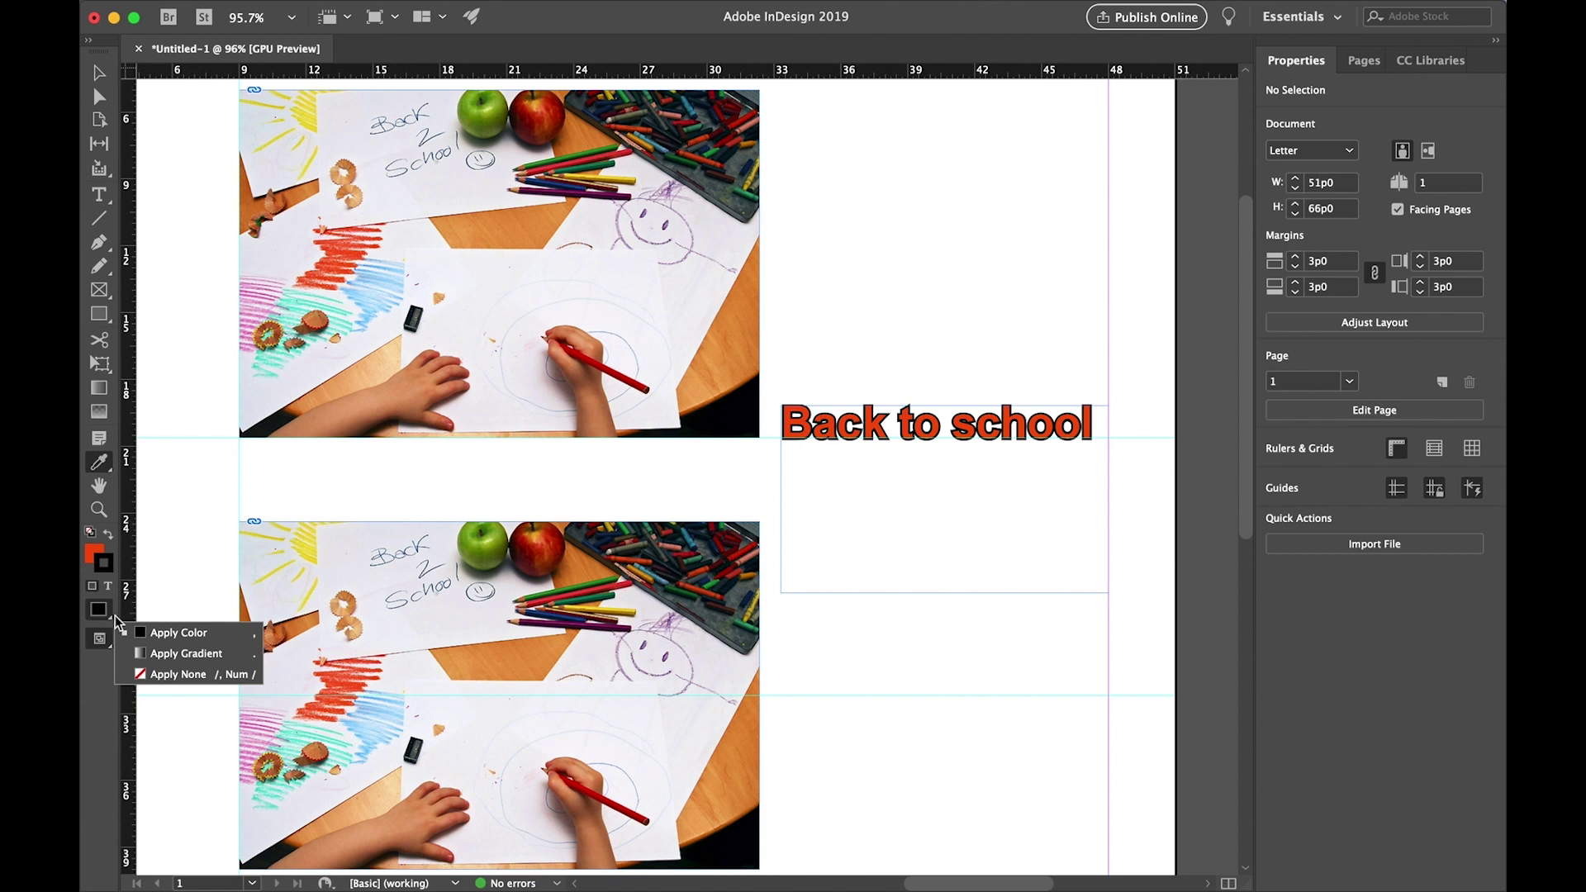
left_click(165, 675)
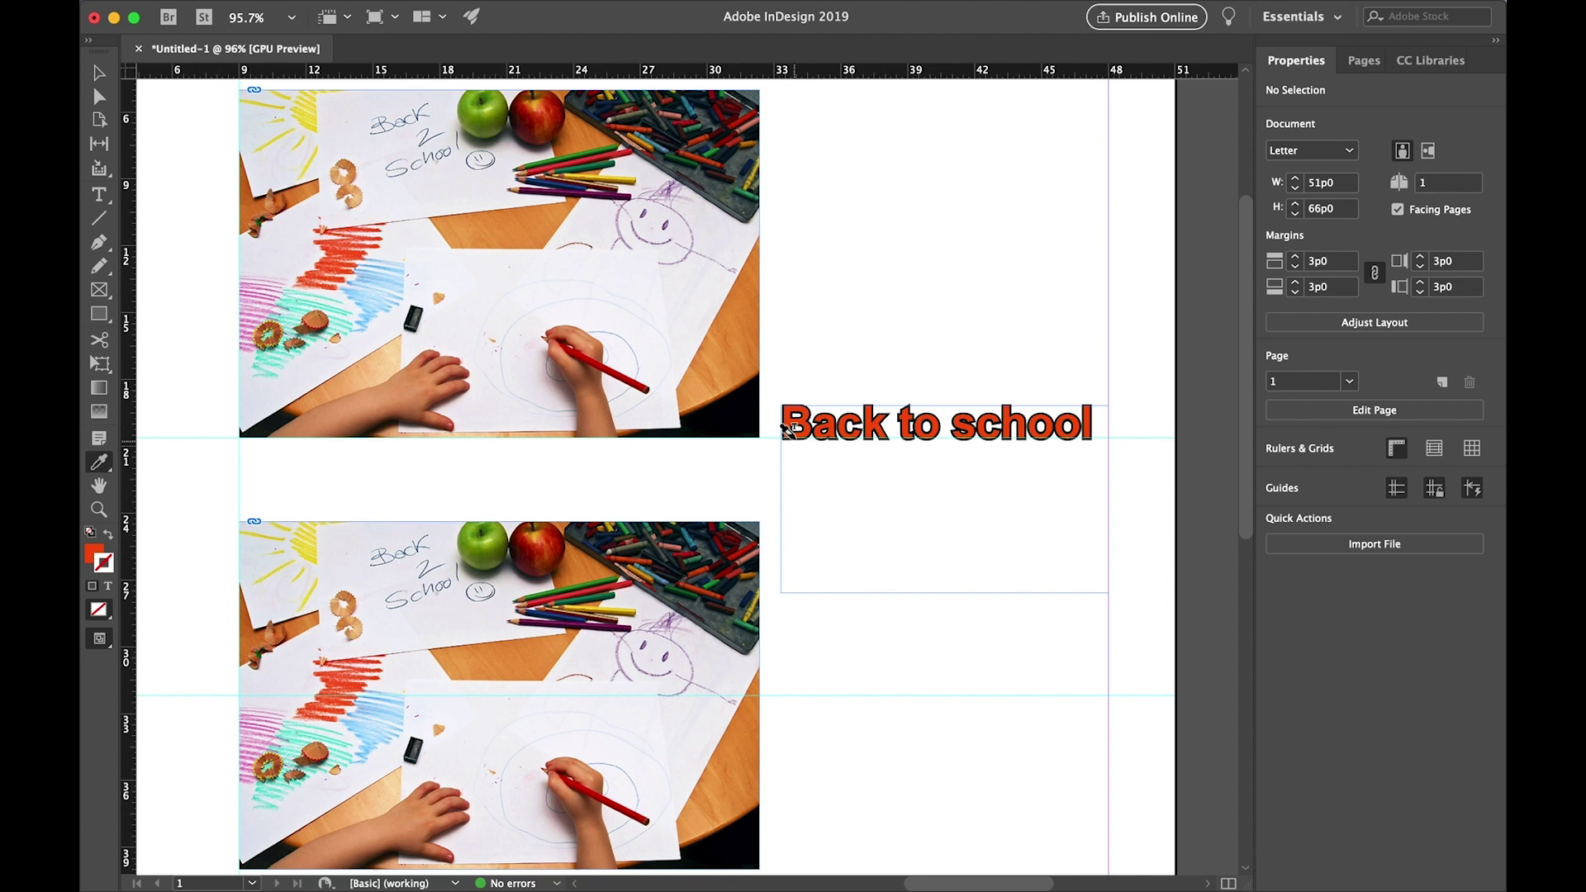
left_click_drag(775, 410, 1098, 397)
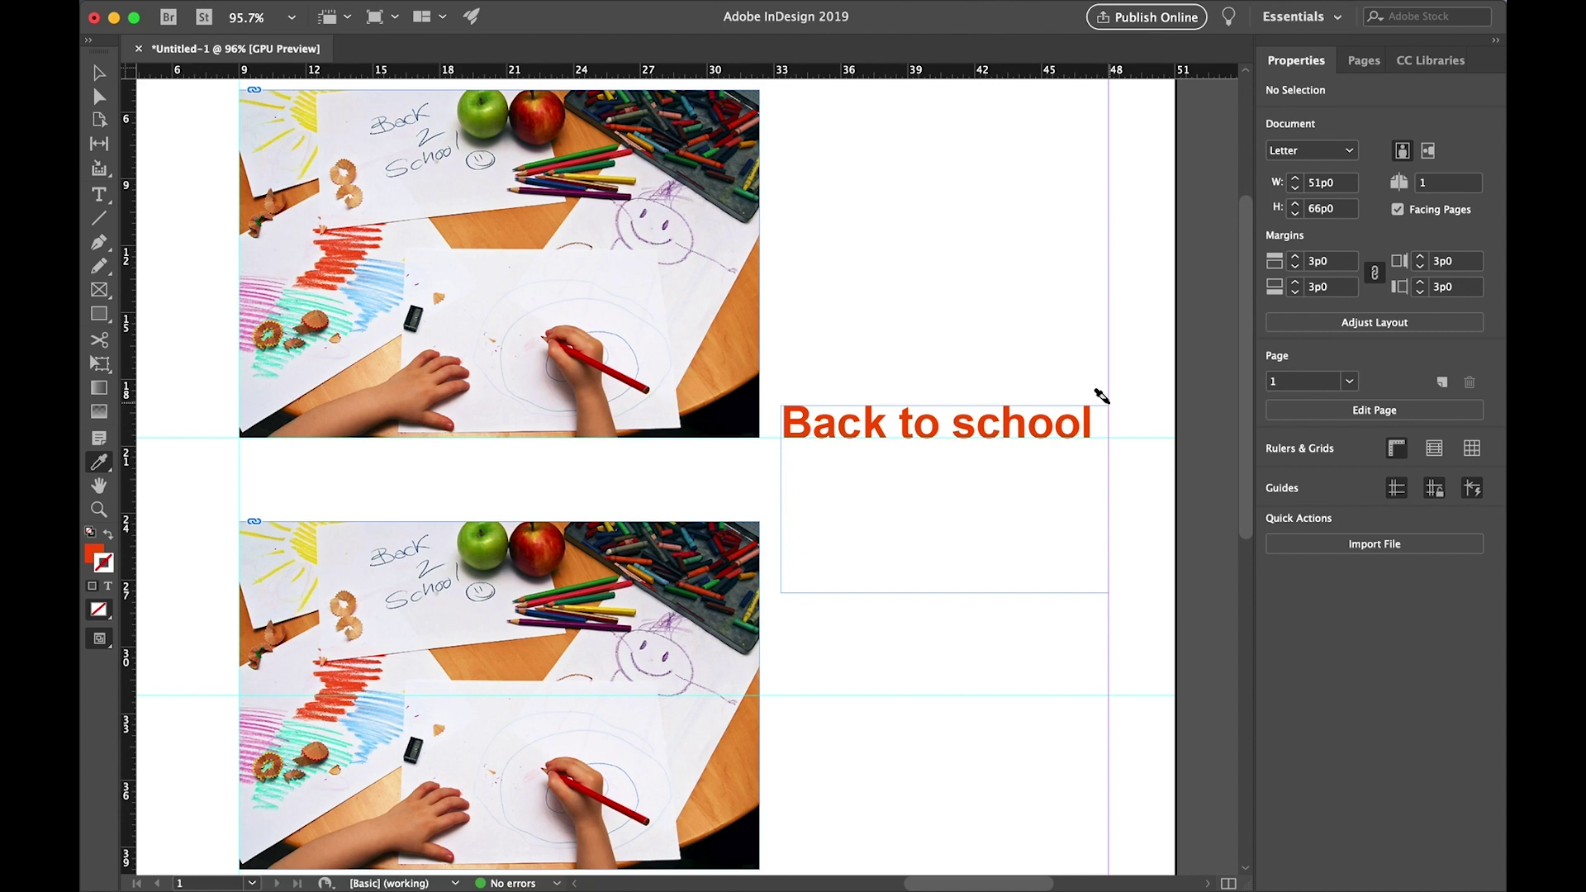
scroll(1086, 395, "down", 5)
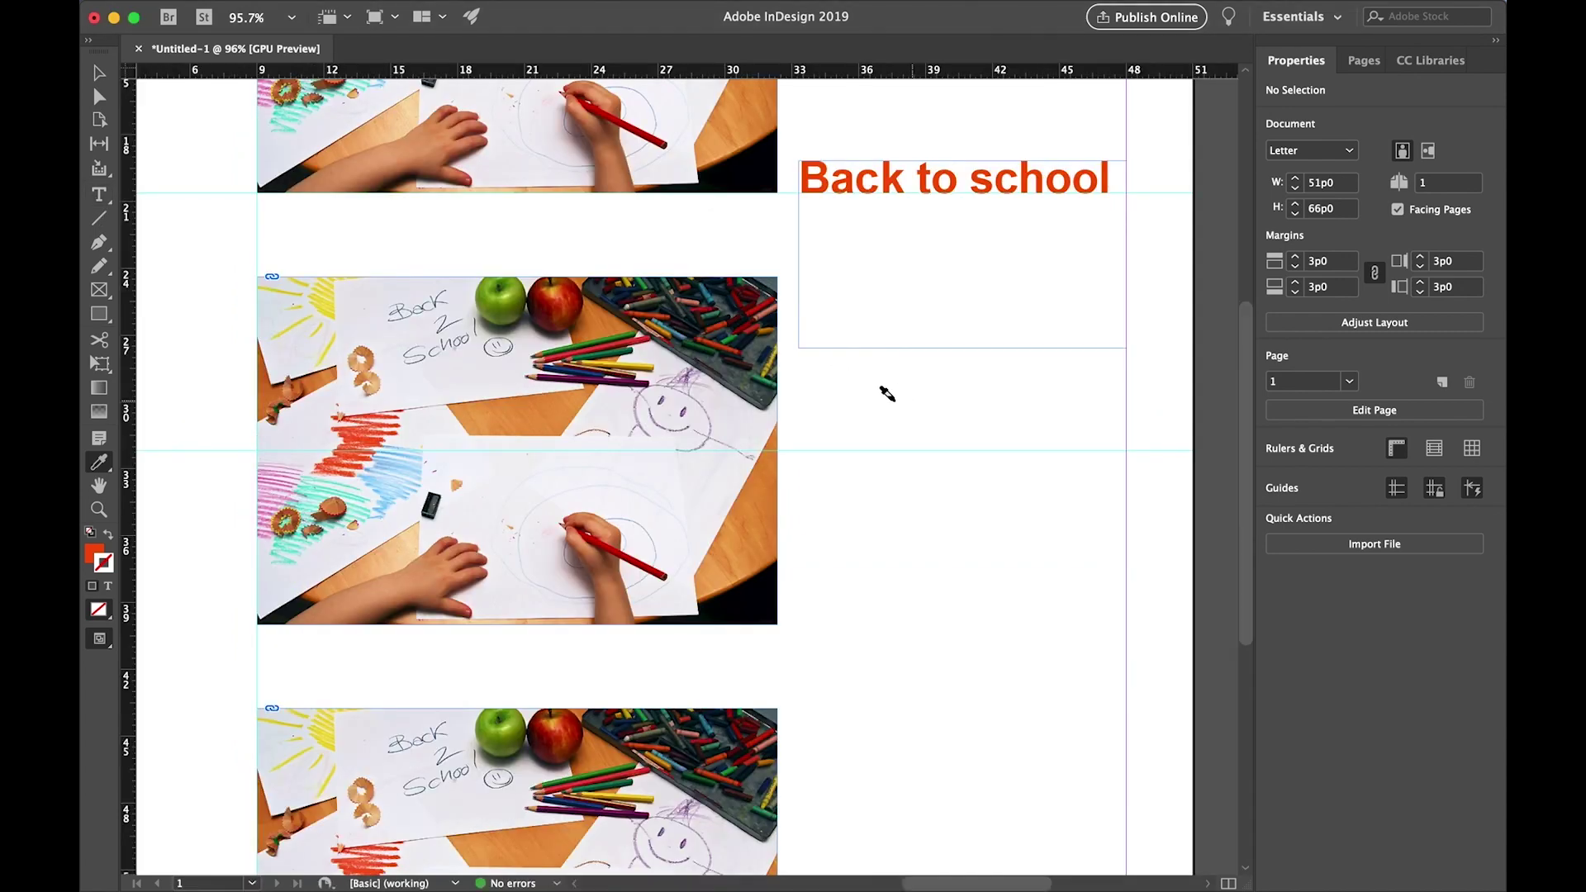
Step: Draw a text frame under the heading and type 'Drawing and coloring'
left_click(99, 195)
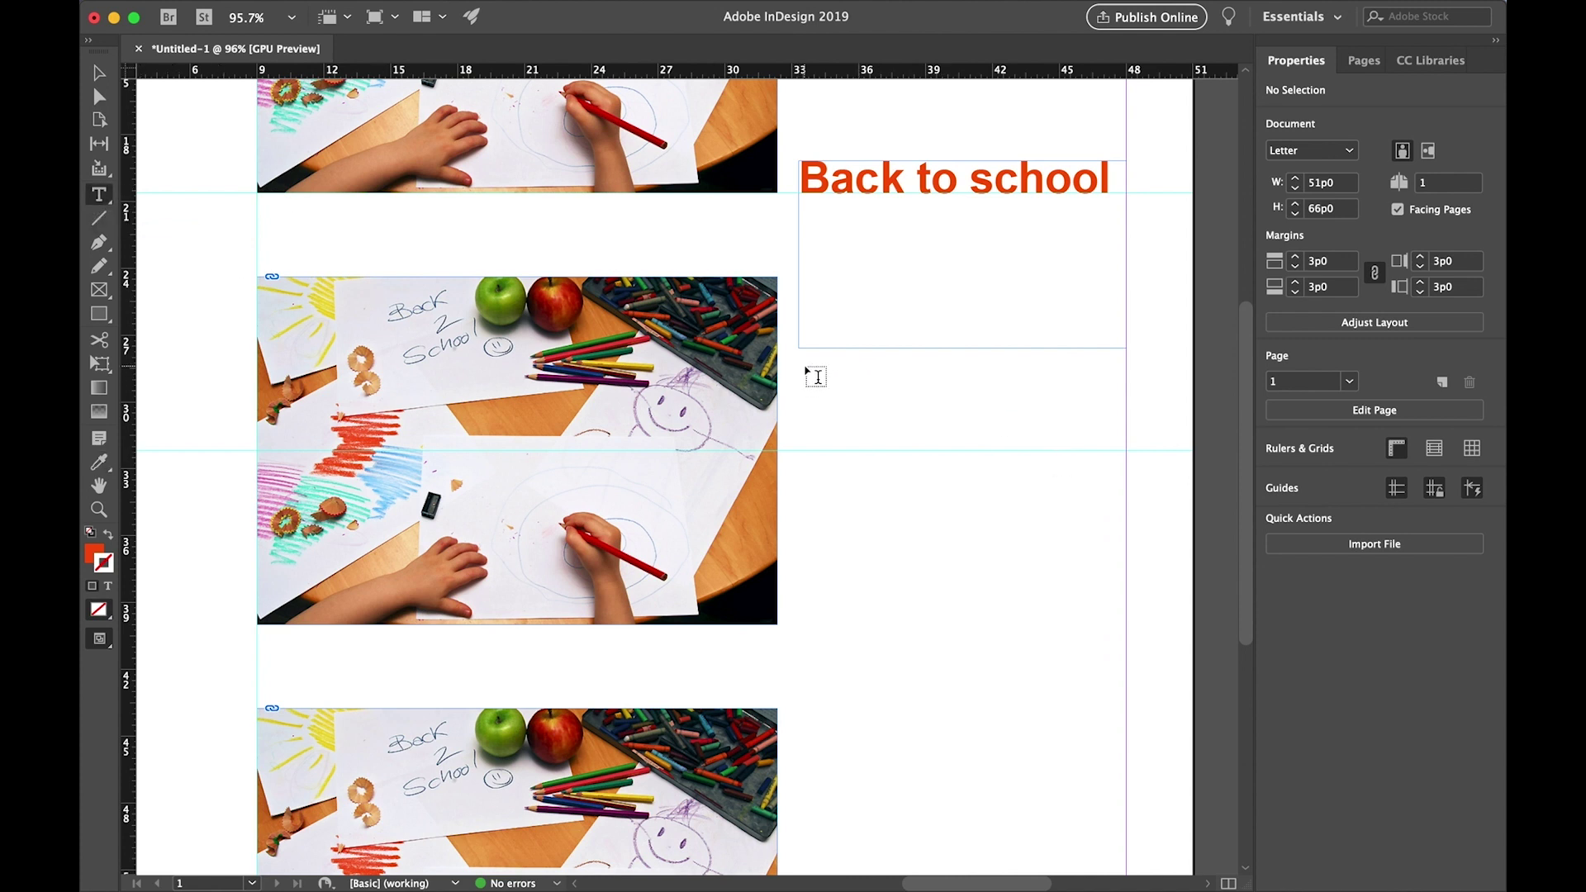
left_click_drag(808, 369, 1123, 513)
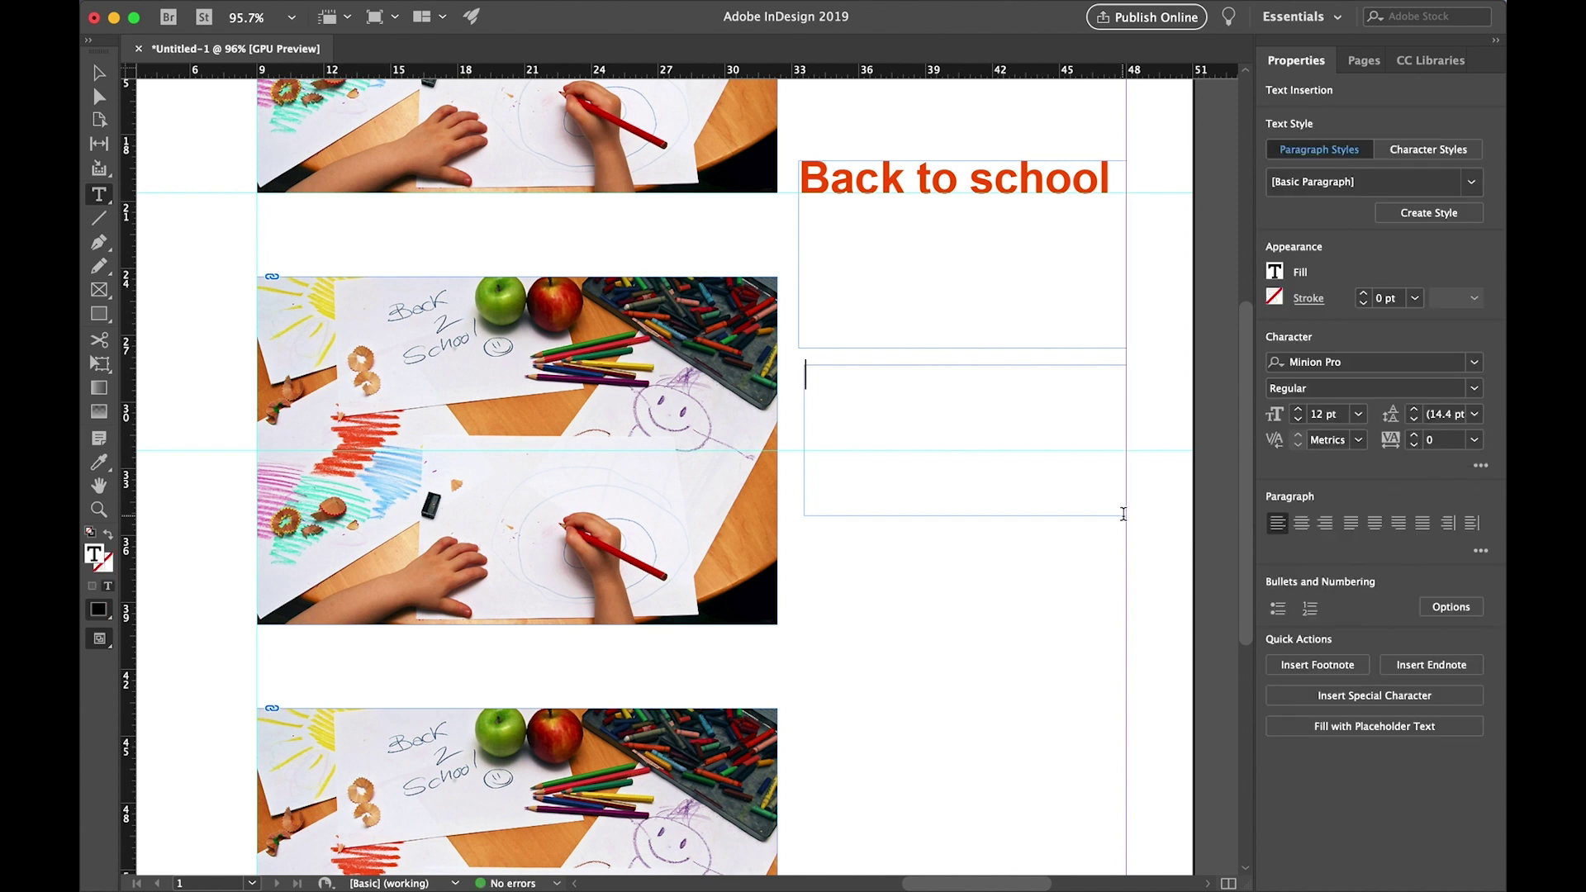
type("Drawing and c")
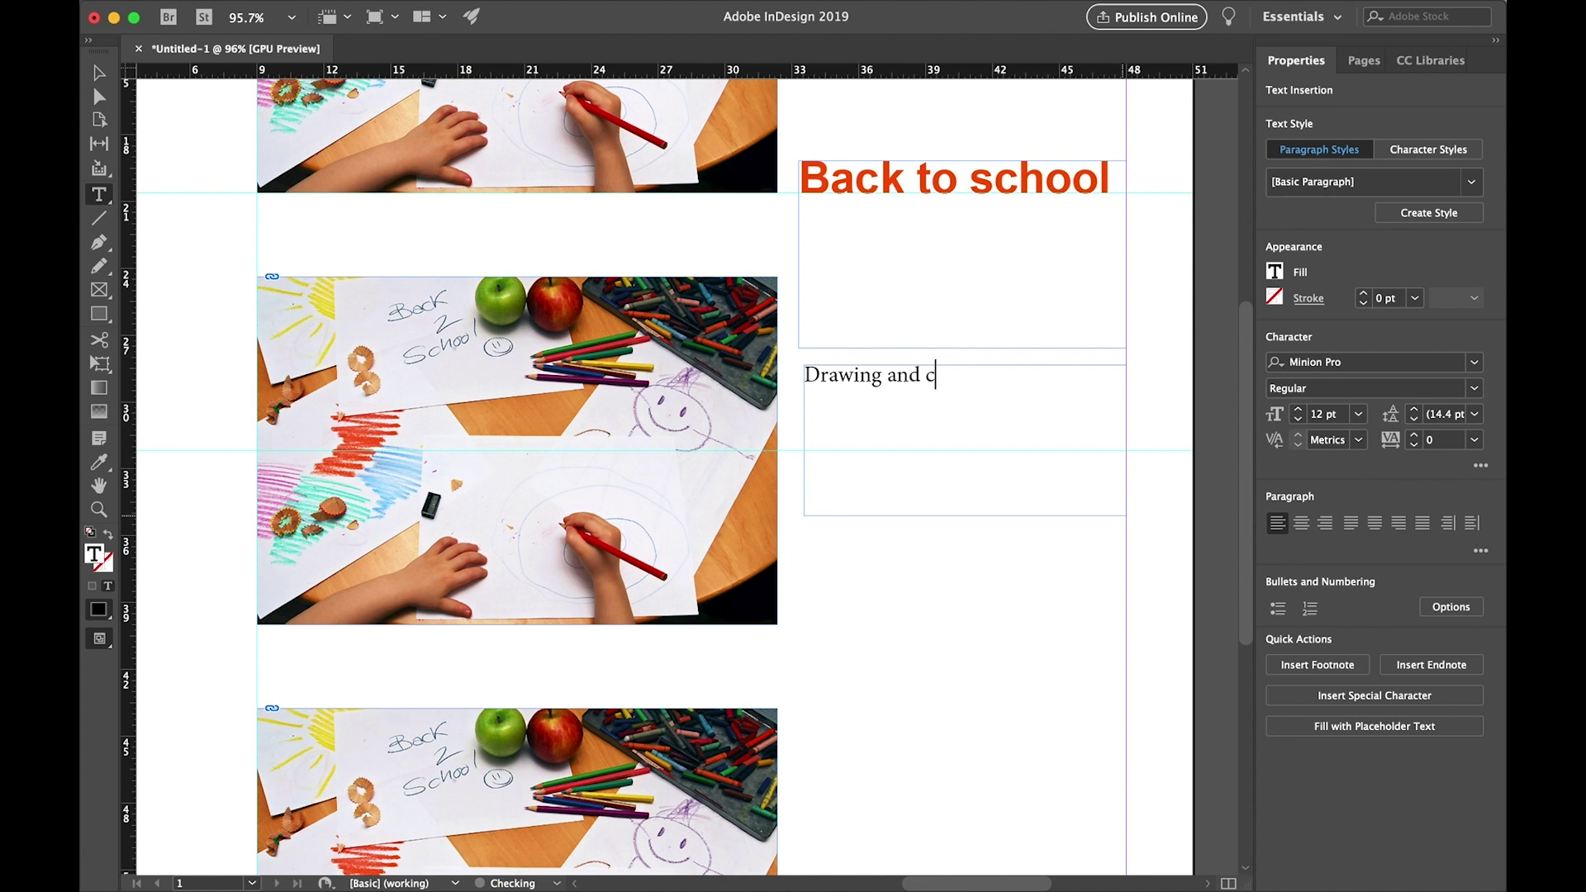
type("oloring")
Step: Eyedrop the heading's red-orange Arial Bold 24 pt styling onto 'Drawing and coloring'
left_click(97, 464)
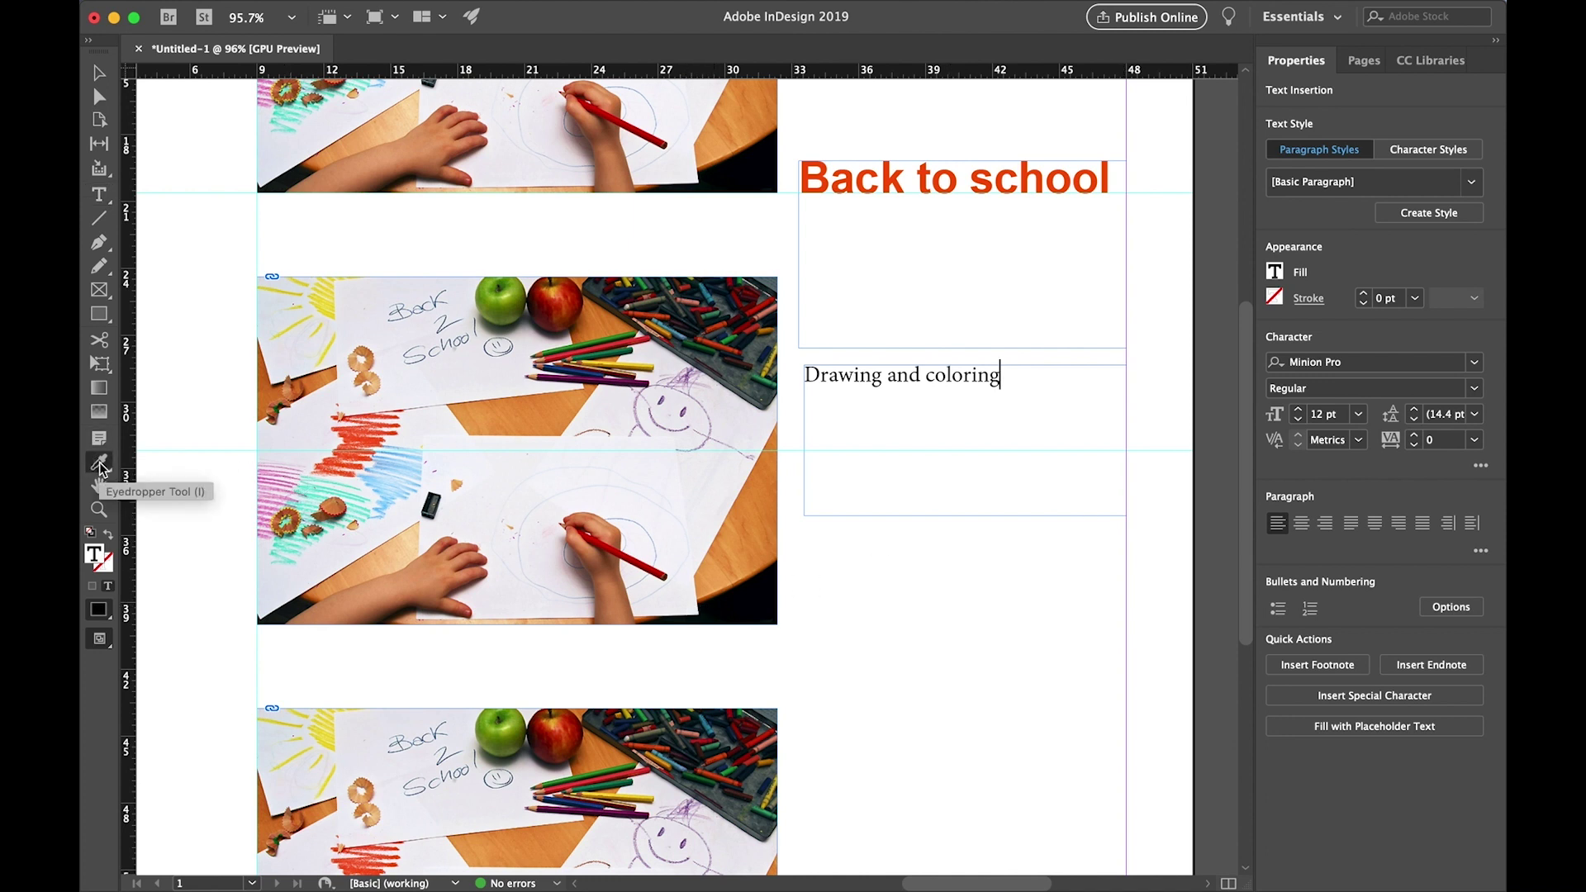
left_click(883, 172)
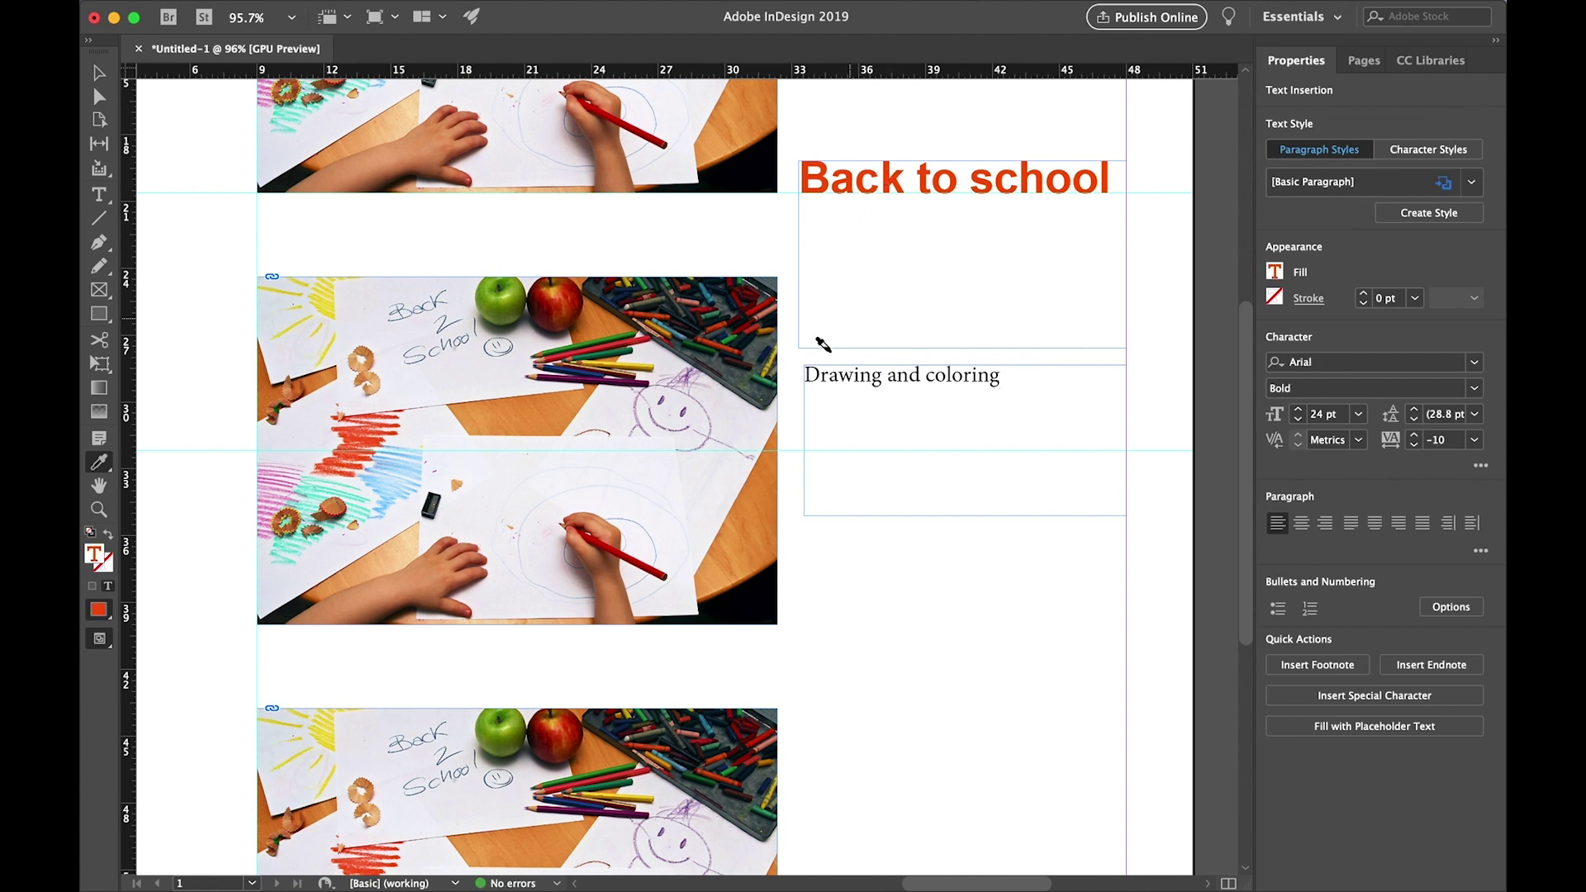
left_click_drag(797, 368, 1021, 361)
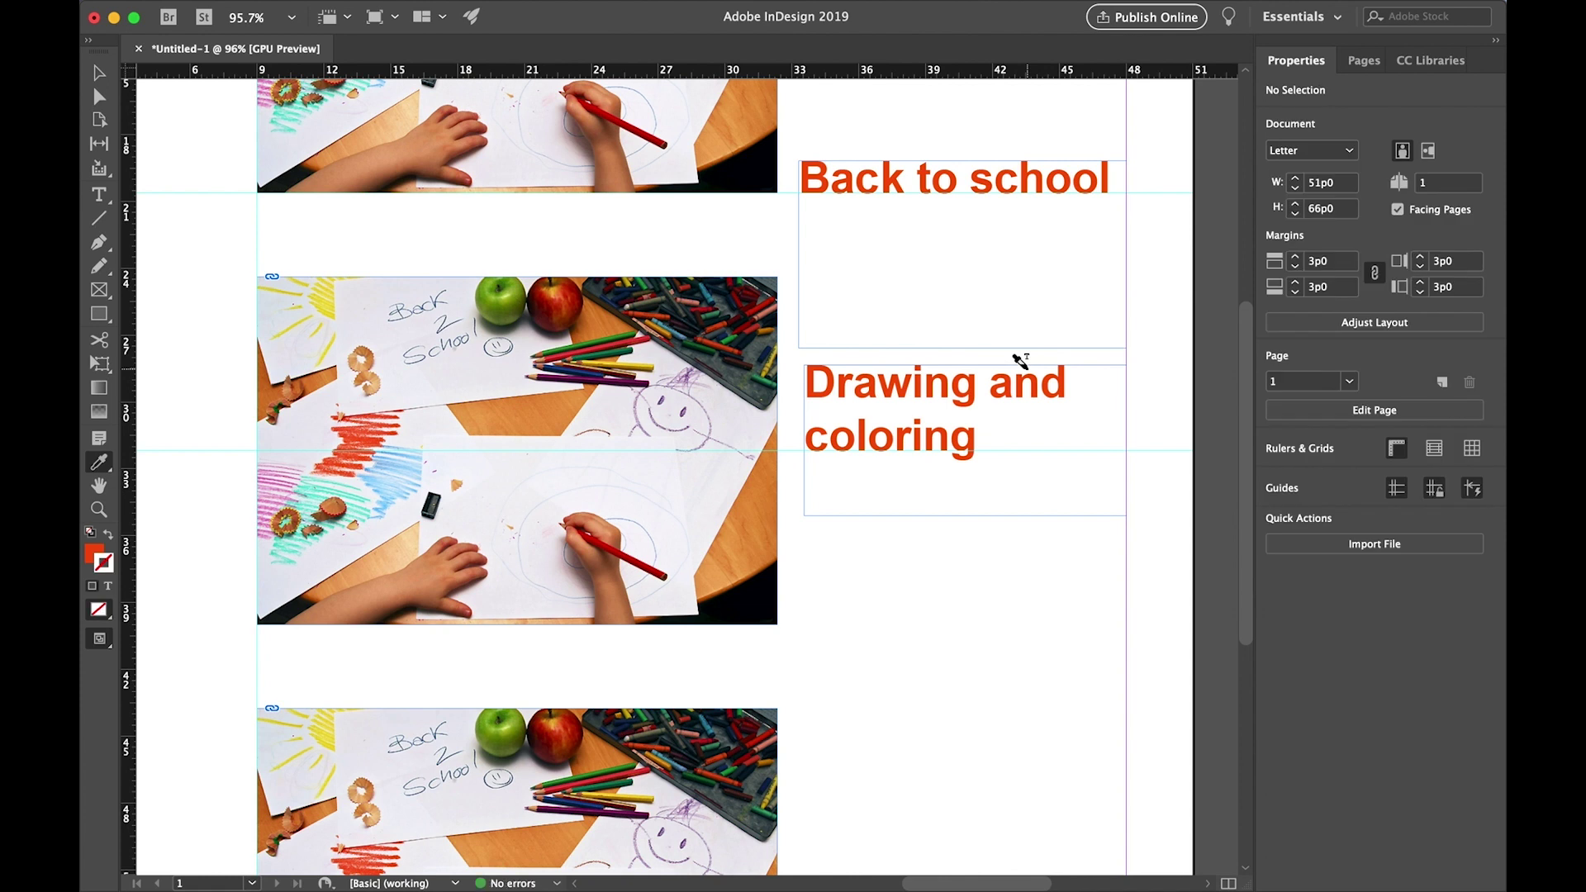